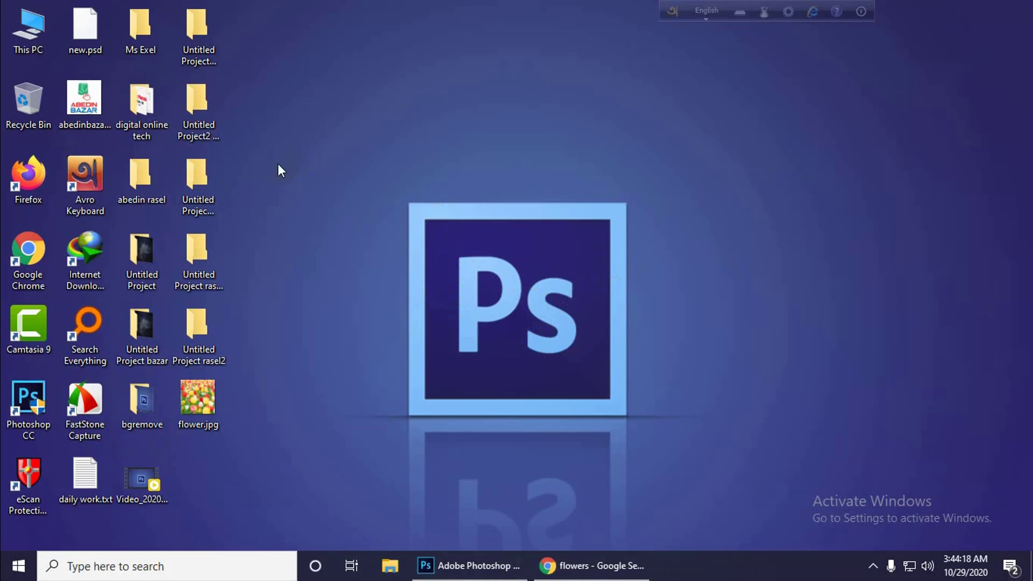
pyautogui.click(92, 179)
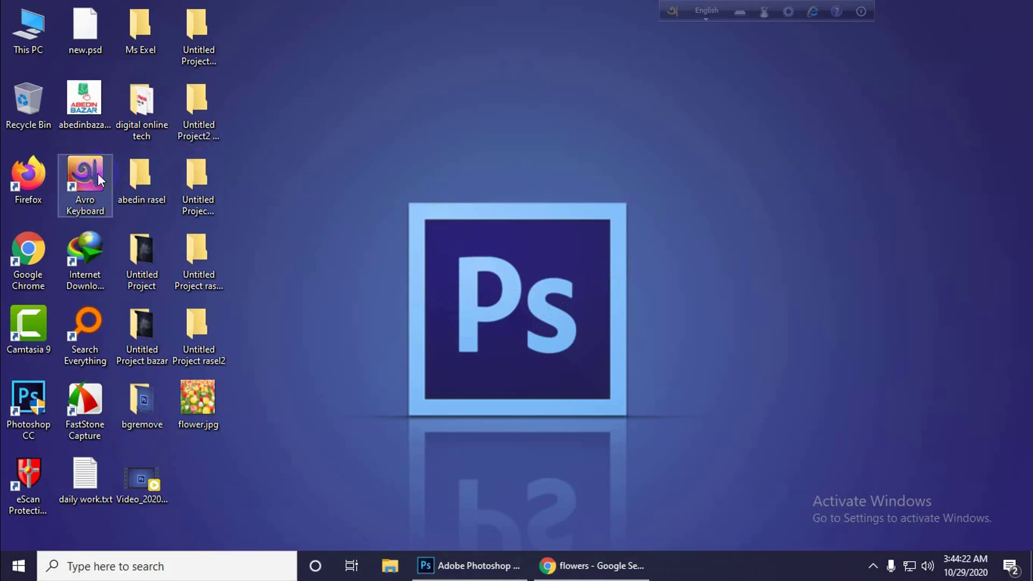
pyautogui.rightClick(355, 149)
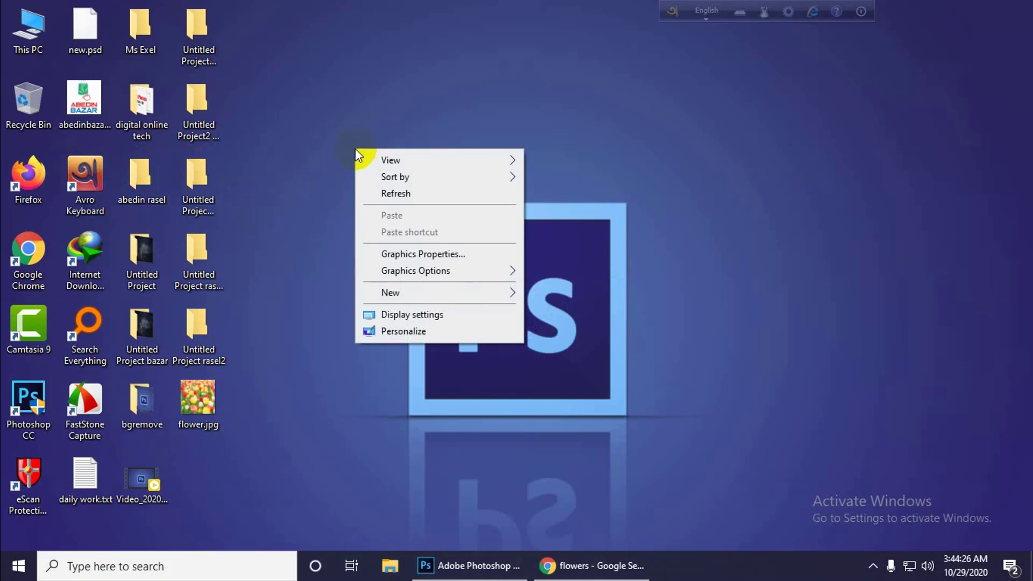
pyautogui.click(376, 192)
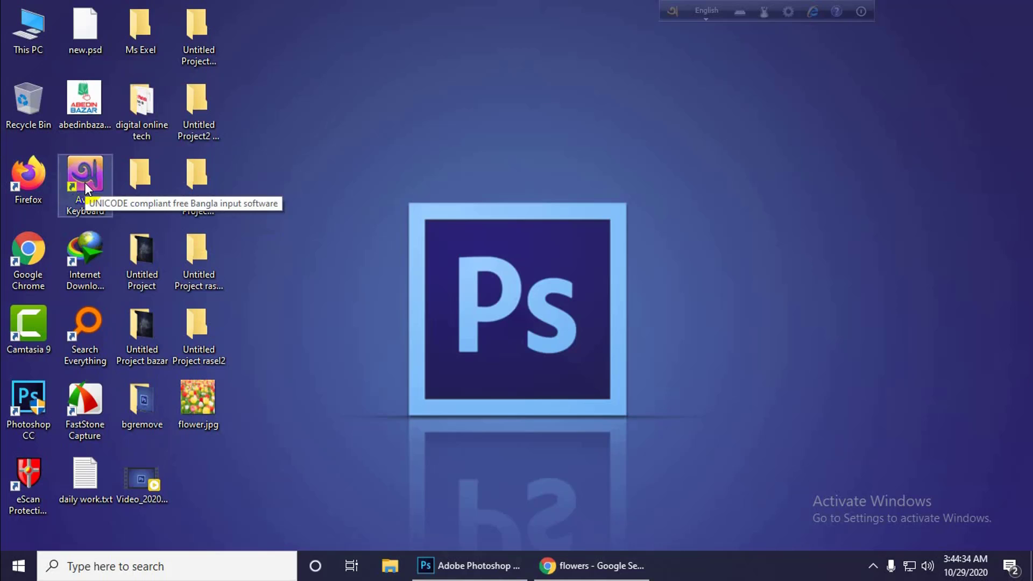
pyautogui.rightClick(316, 205)
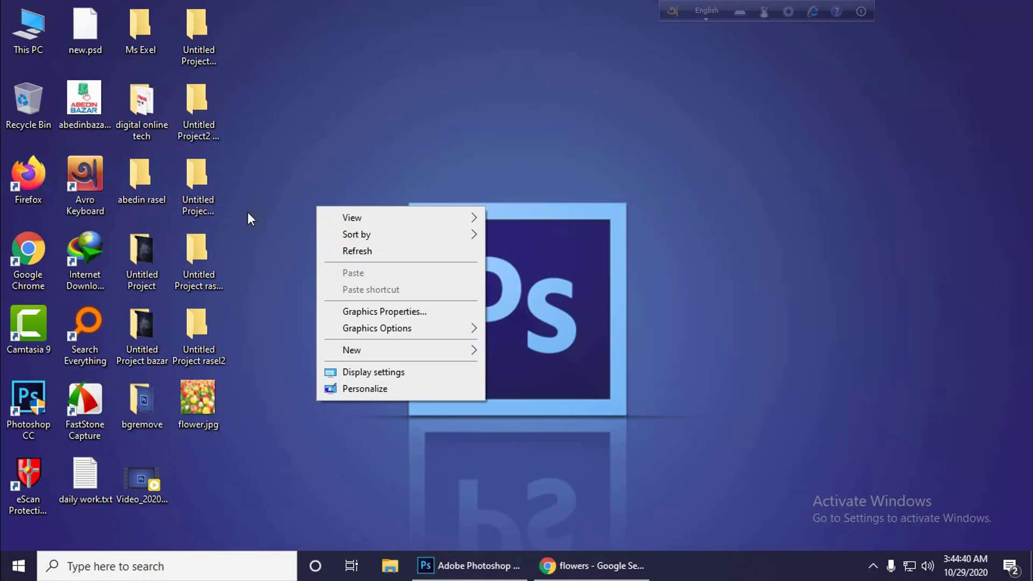
pyautogui.click(363, 251)
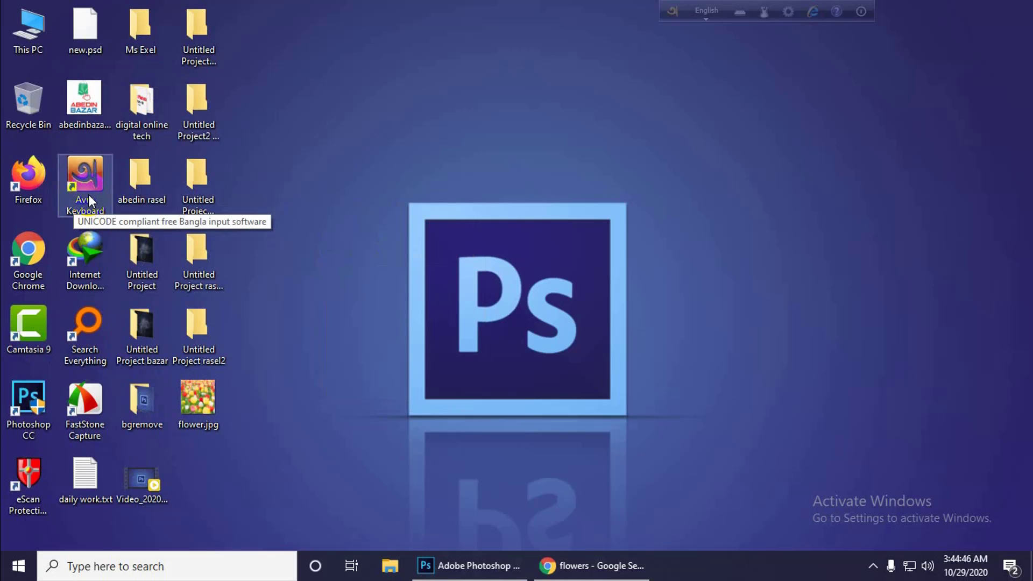
pyautogui.rightClick(280, 216)
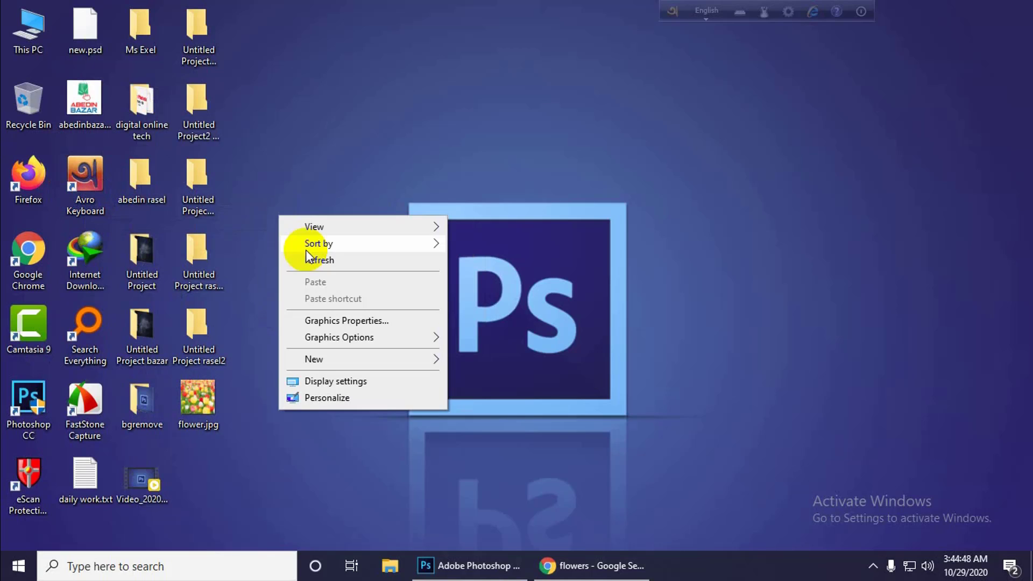
pyautogui.click(310, 261)
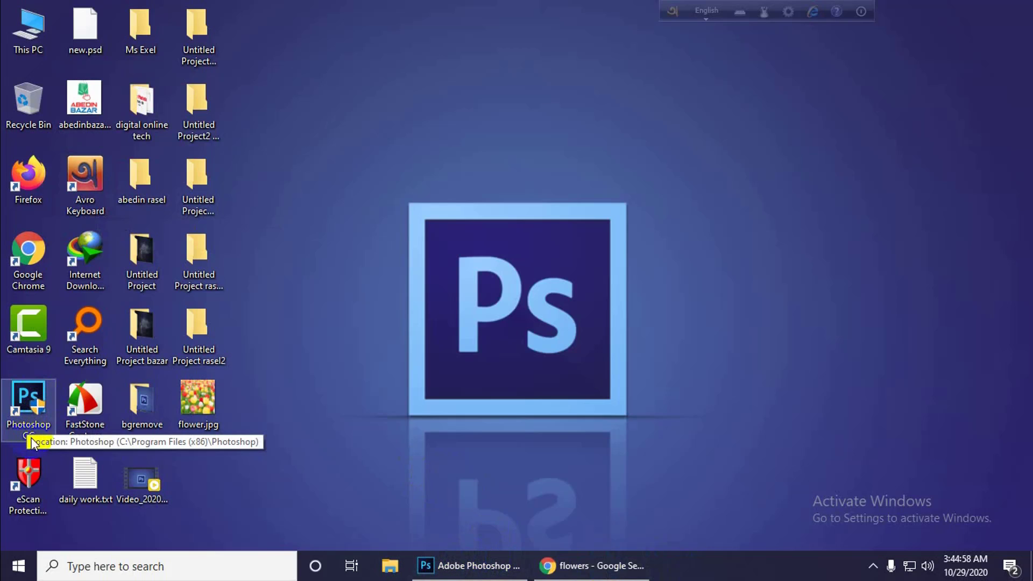
# Switch to Photoshop and create a new document 1280 pixels wide and 720 pixels high.
pyautogui.click(425, 565)
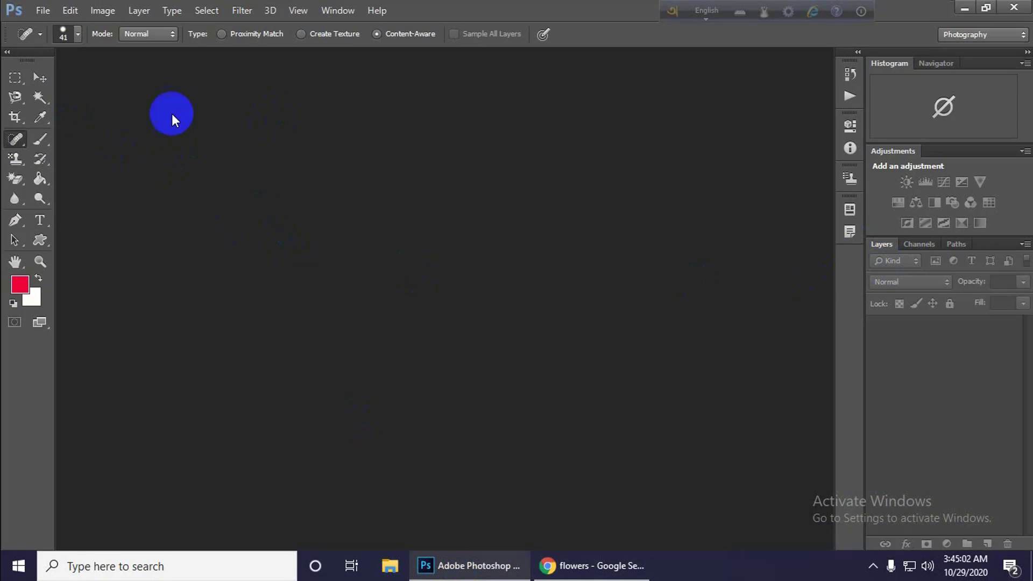
pyautogui.click(42, 10)
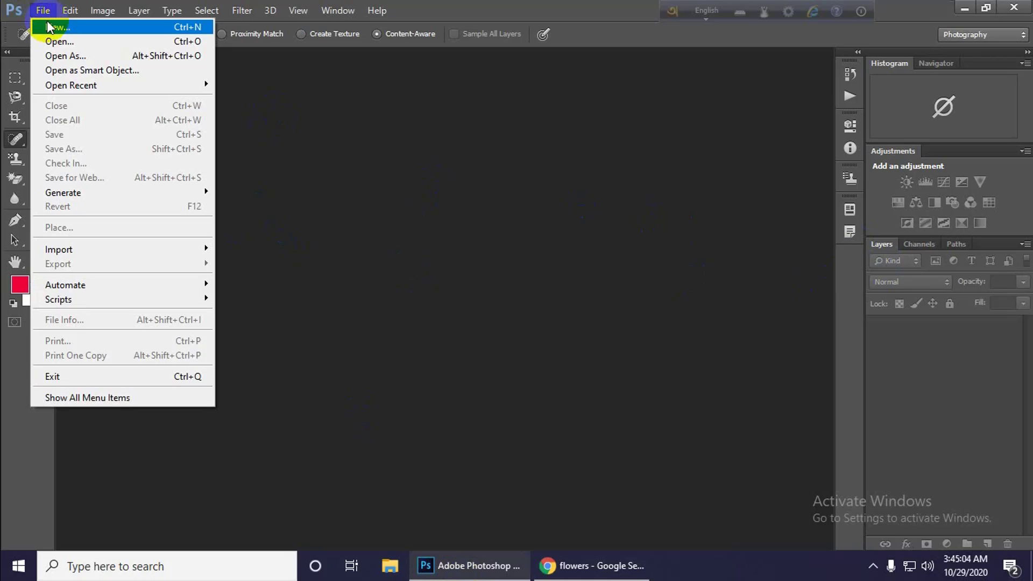
pyautogui.click(49, 27)
pyautogui.click(398, 218)
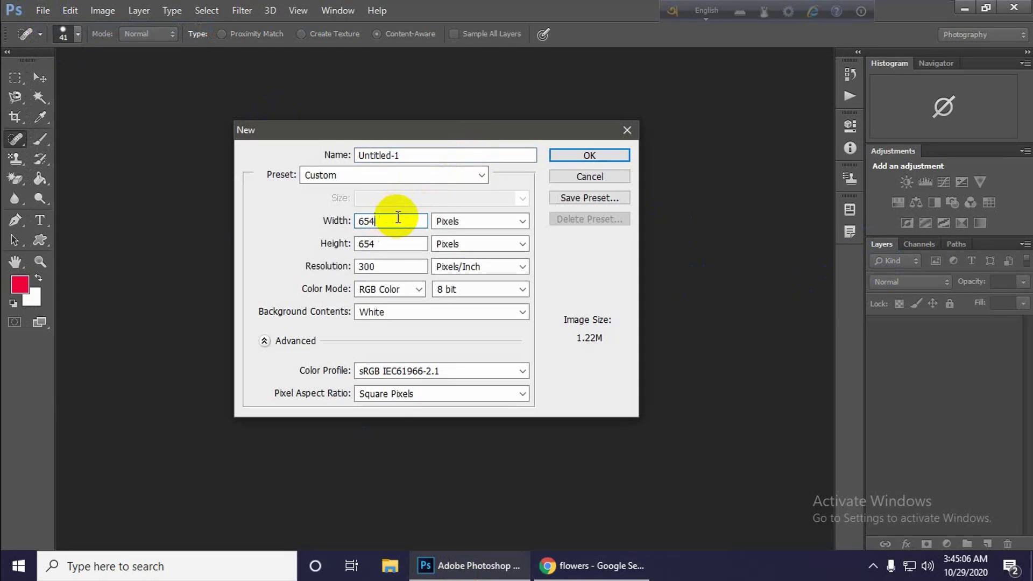
pyautogui.click(323, 225)
pyautogui.write('12')
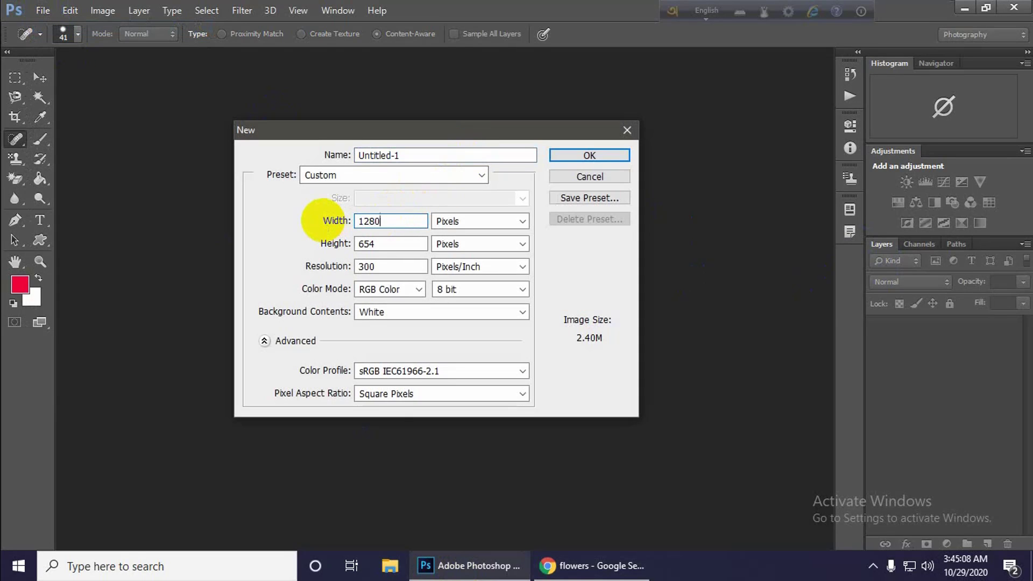
pyautogui.write('80')
pyautogui.click(321, 241)
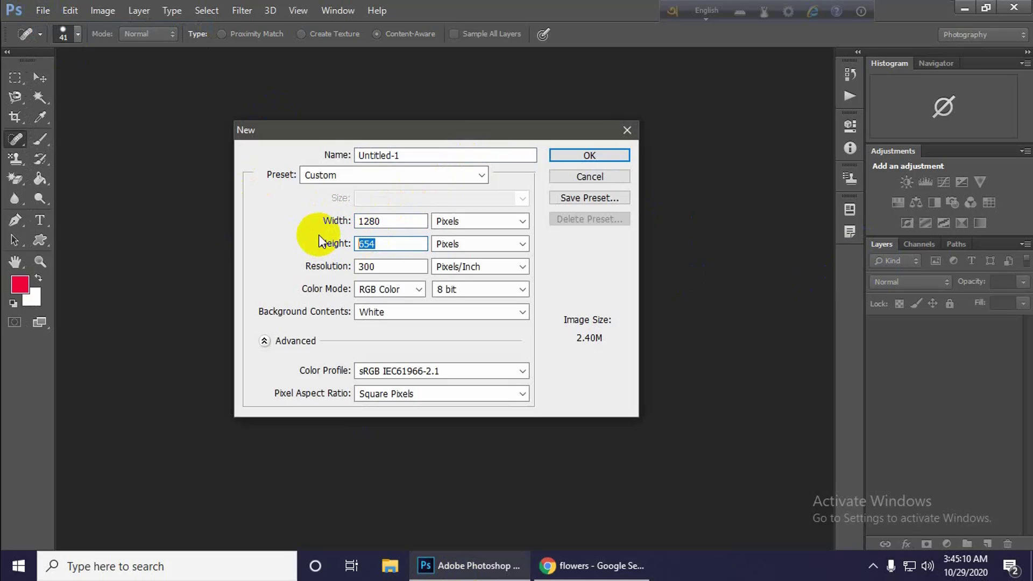
pyautogui.write('720')
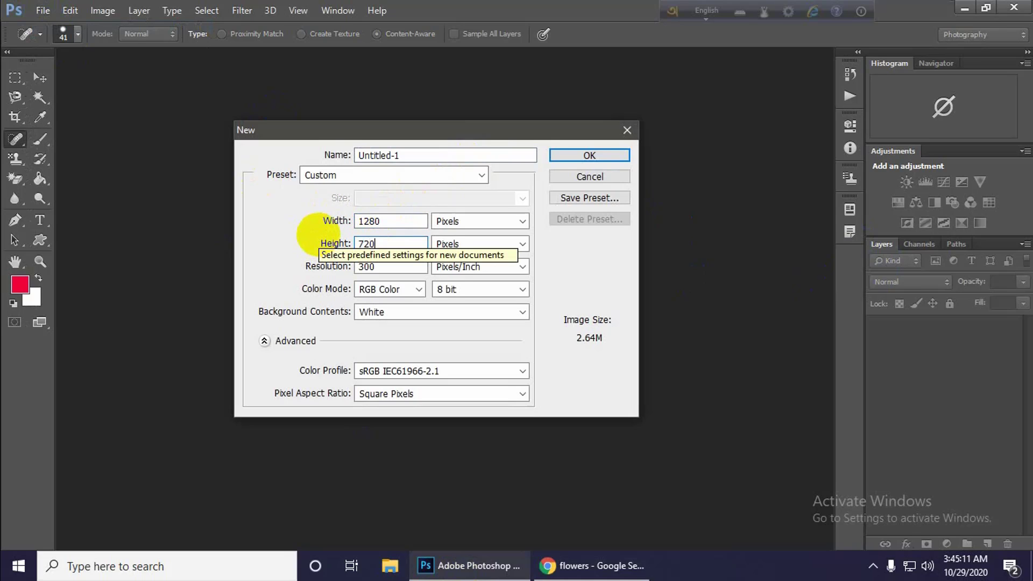
pyautogui.click(592, 156)
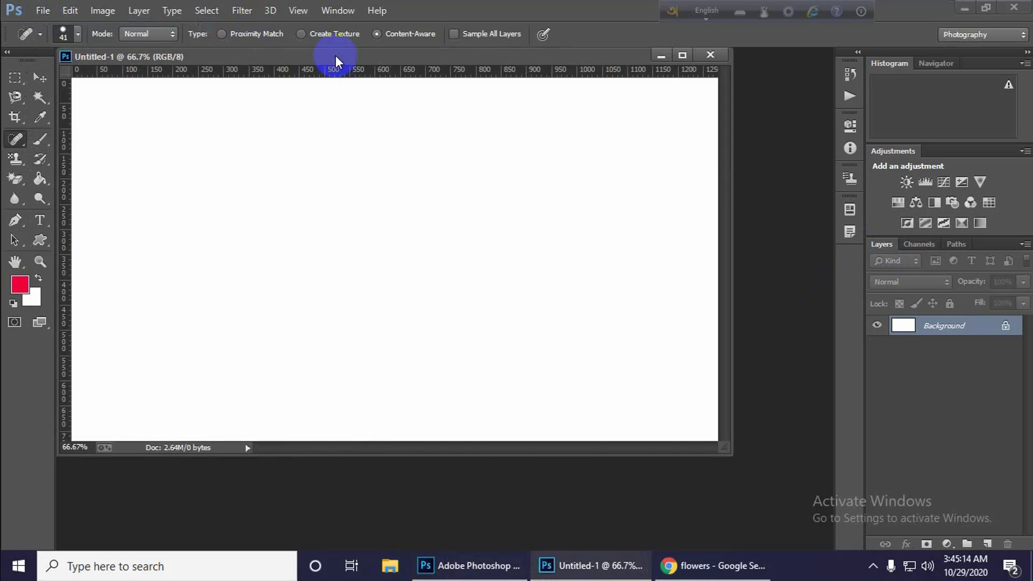
# Dock the floating document window and convert the locked Background into a regular layer.
pyautogui.moveTo(335, 56); pyautogui.dragTo(398, 60)
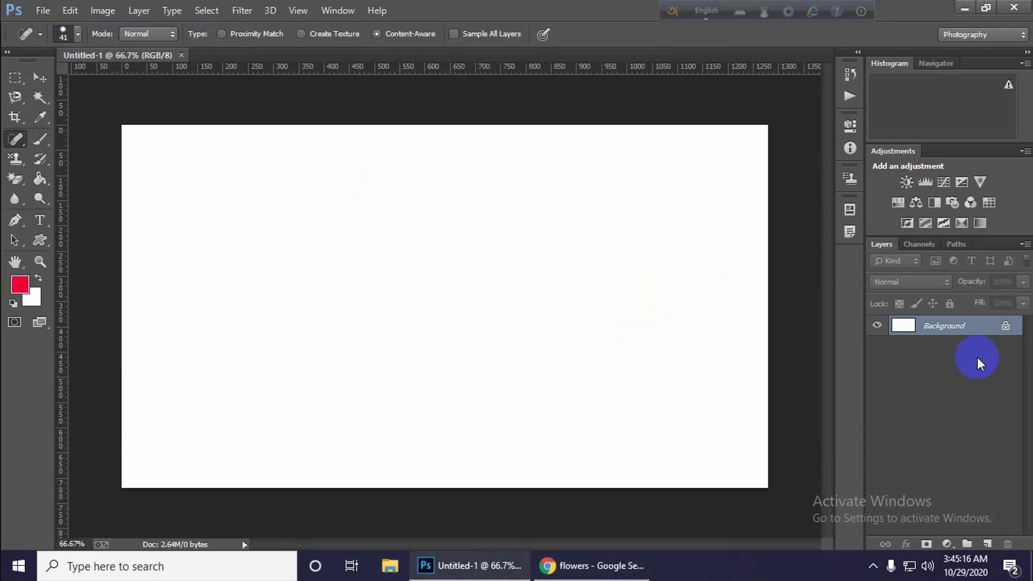
pyautogui.doubleClick(985, 325)
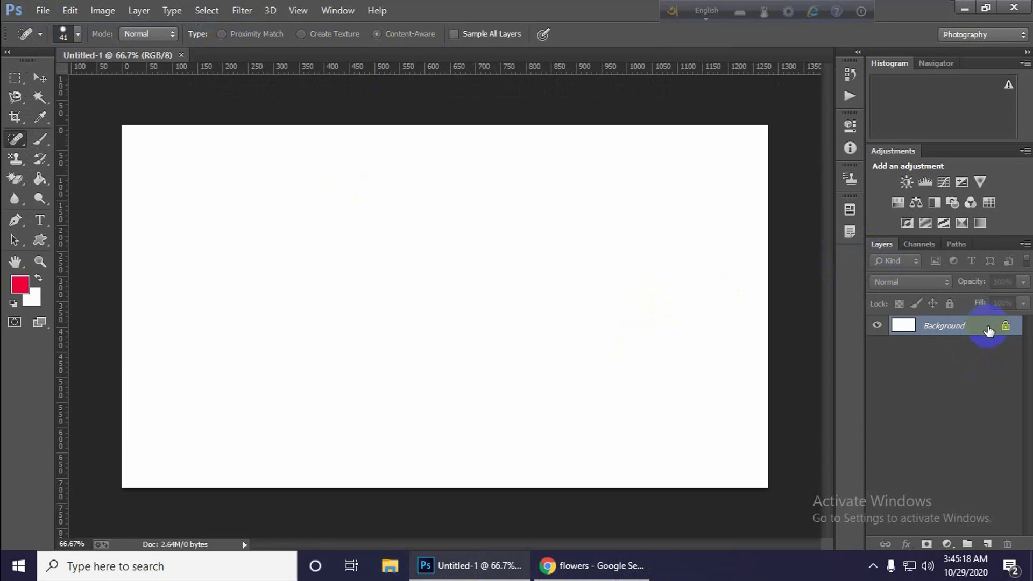
pyautogui.click(642, 179)
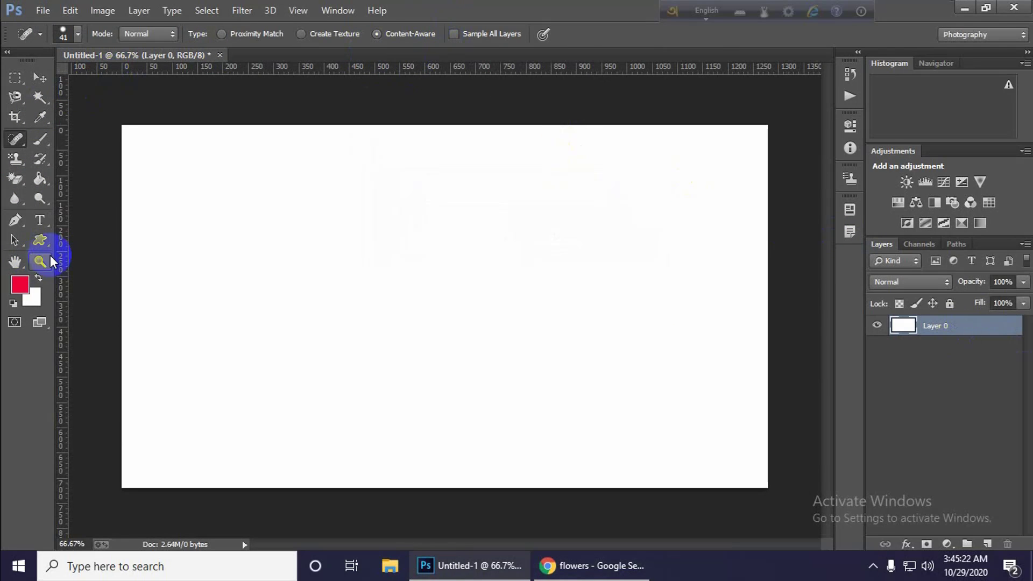
# Add a horizontal type layer with the sample text "adsfvdsfdfdasfdsf" near the canvas's upper edge.
pyautogui.click(41, 220)
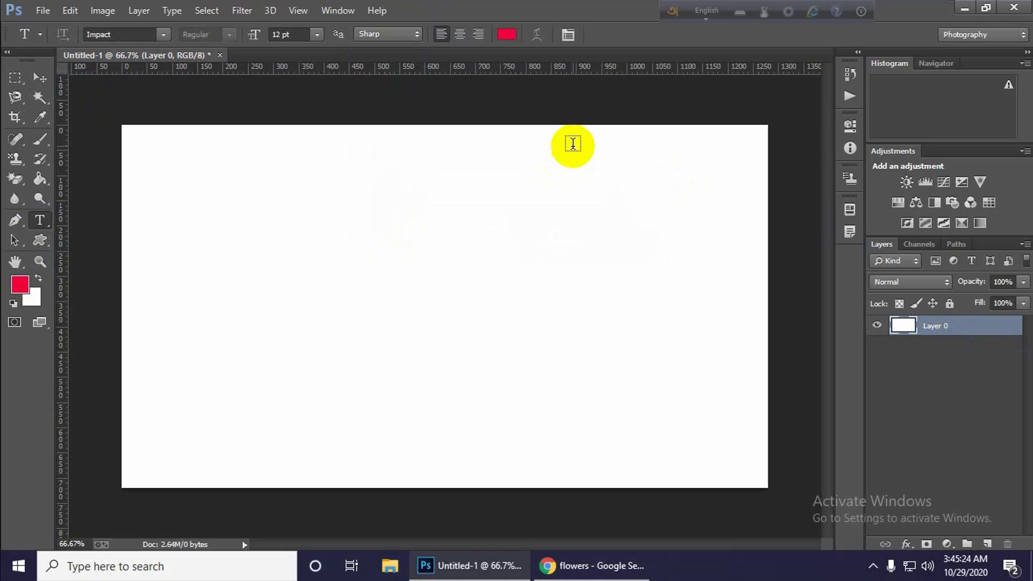
pyautogui.rightClick(40, 220)
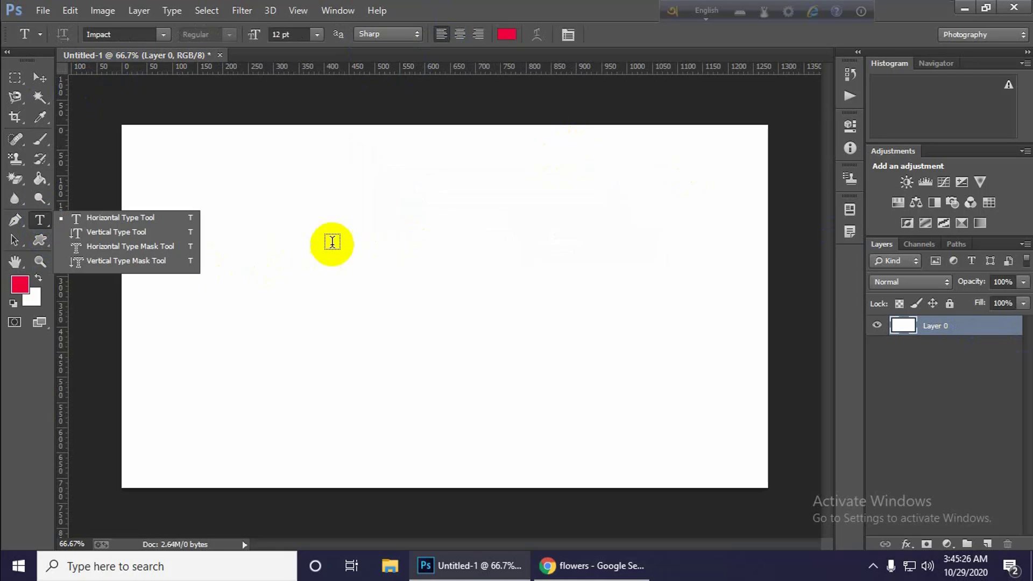
pyautogui.click(714, 14)
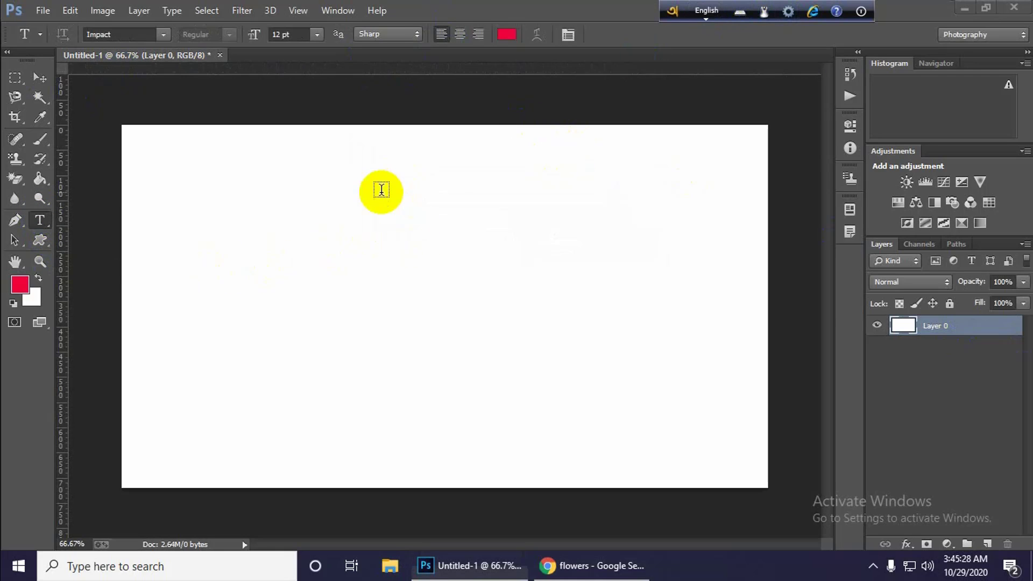
pyautogui.click(387, 196)
pyautogui.click(388, 198)
pyautogui.write('adsfvdsfdfdasfdsf')
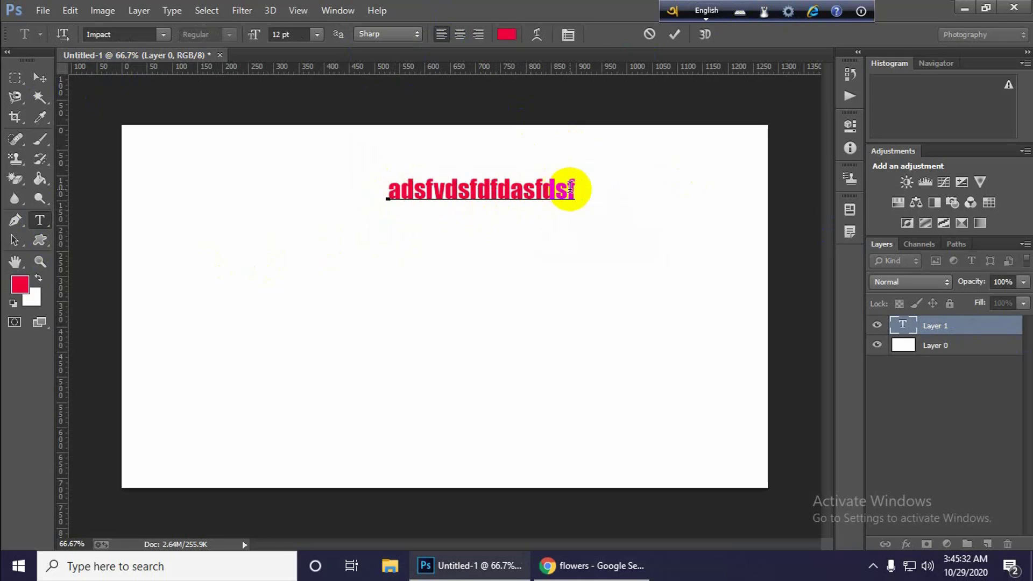
# Change the font of the whole sample text to Kalpurush ANSI.
pyautogui.moveTo(571, 186); pyautogui.dragTo(387, 191)
pyautogui.click(165, 37)
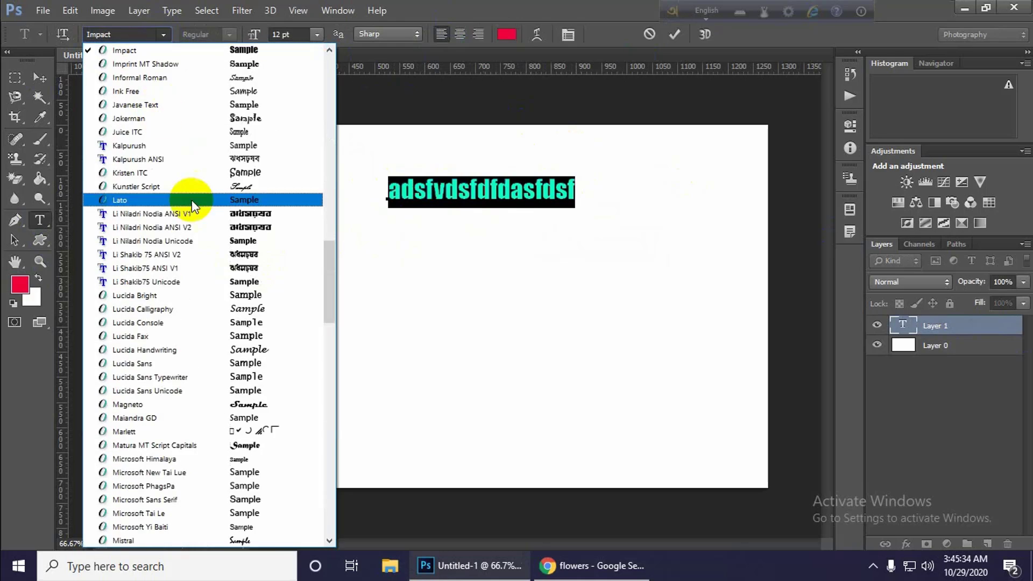
pyautogui.scroll(-12, 192, 199)
pyautogui.scroll(-18, 263, 369)
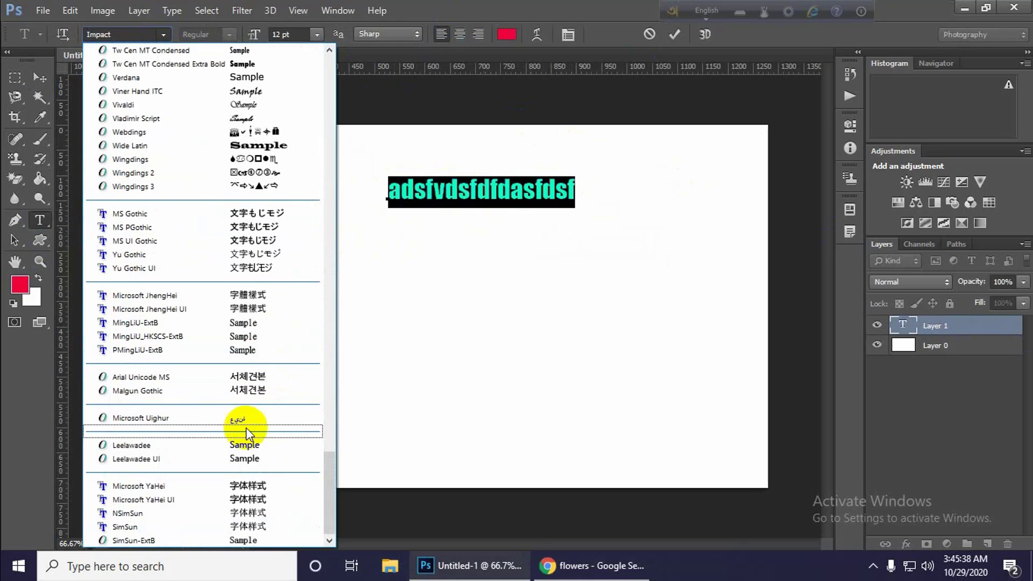
pyautogui.scroll(18, 246, 425)
pyautogui.scroll(10, 235, 212)
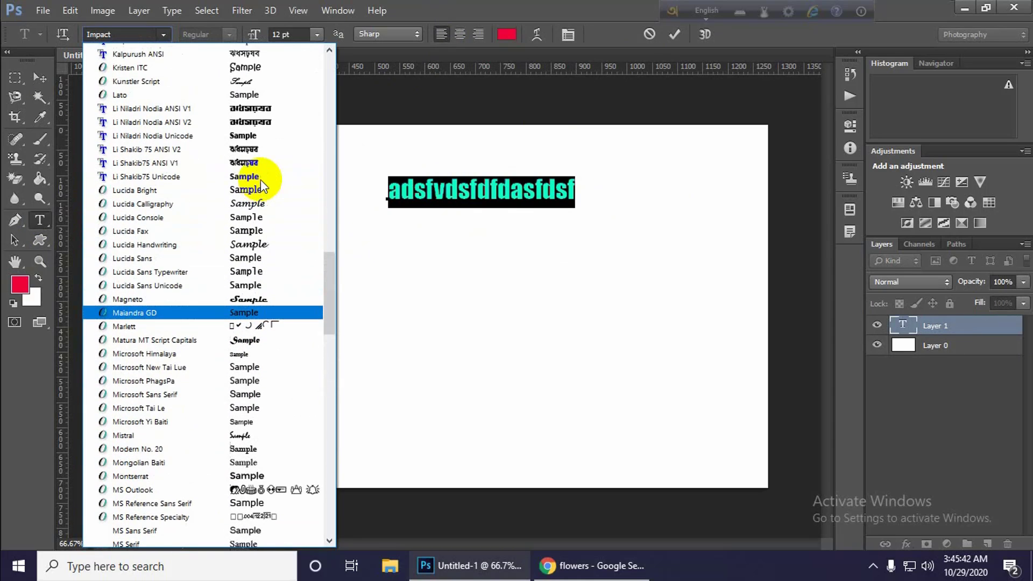
pyautogui.scroll(2, 260, 179)
pyautogui.click(241, 131)
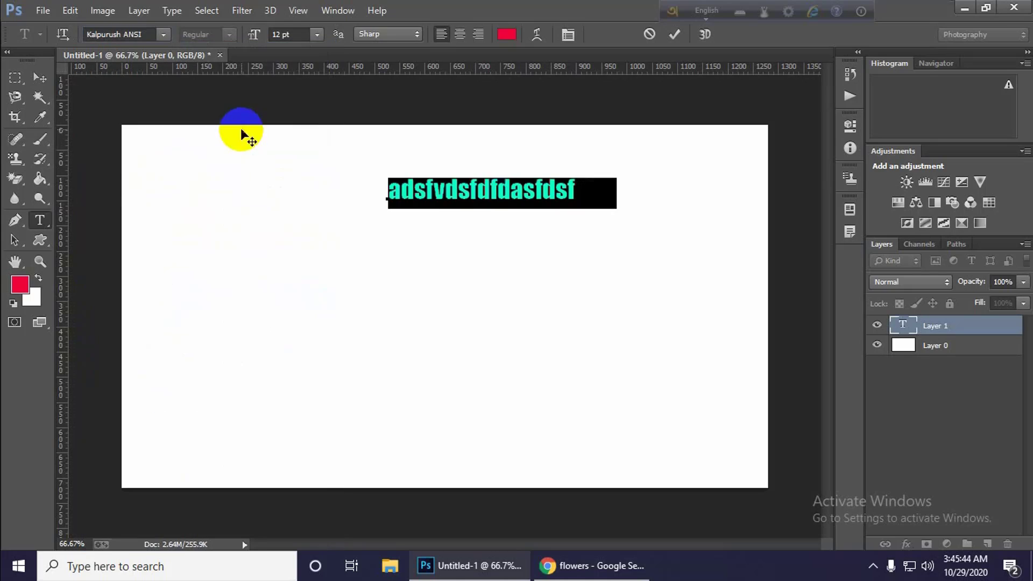
# Append "asfddsafdsfa" to the sample line and clear all text from the type layer.
pyautogui.click(484, 198)
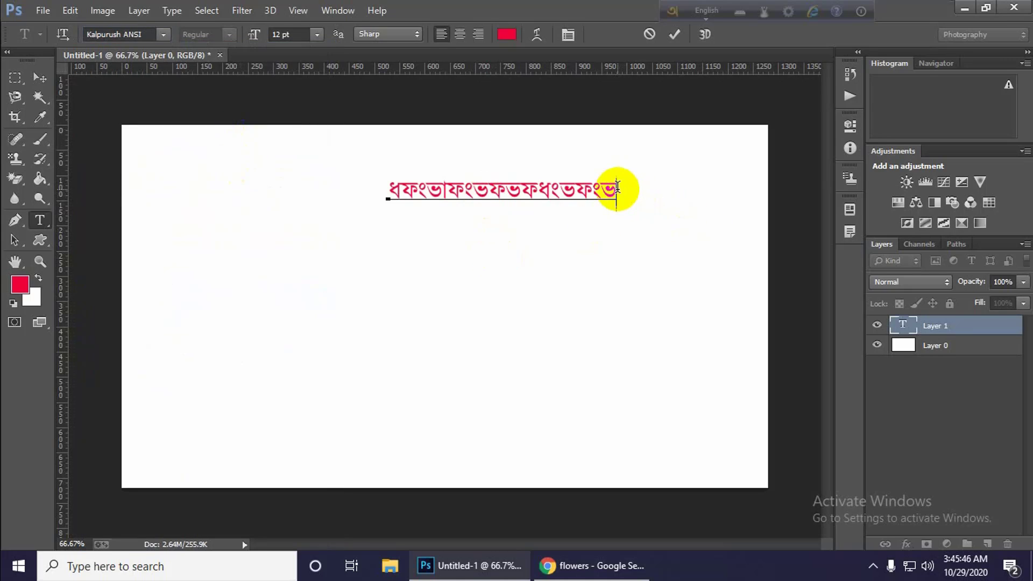
pyautogui.write('asfddsafdsfa')
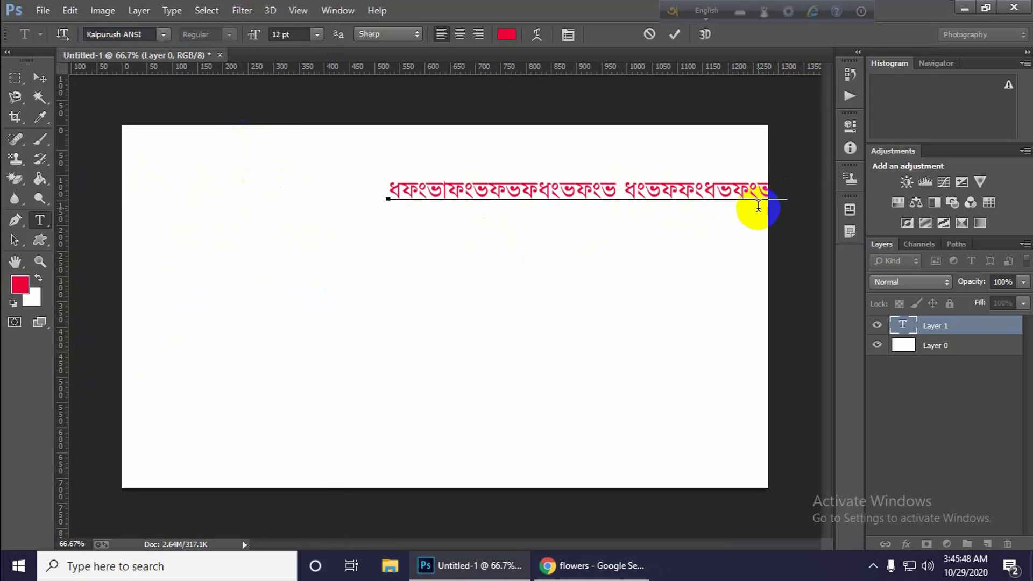
pyautogui.click(671, 191)
pyautogui.hotkey('ctrl', 'a')
pyautogui.press('BackSpace')
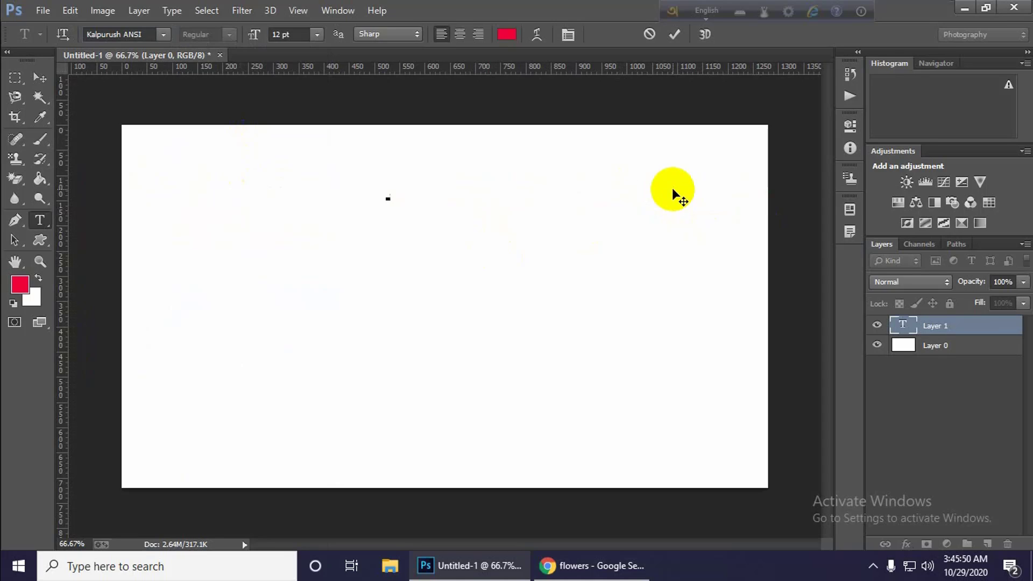
# Try entering "amar sonare" on the type layer in the Kalpurush ANSI font and delete it.
pyautogui.write('amar')
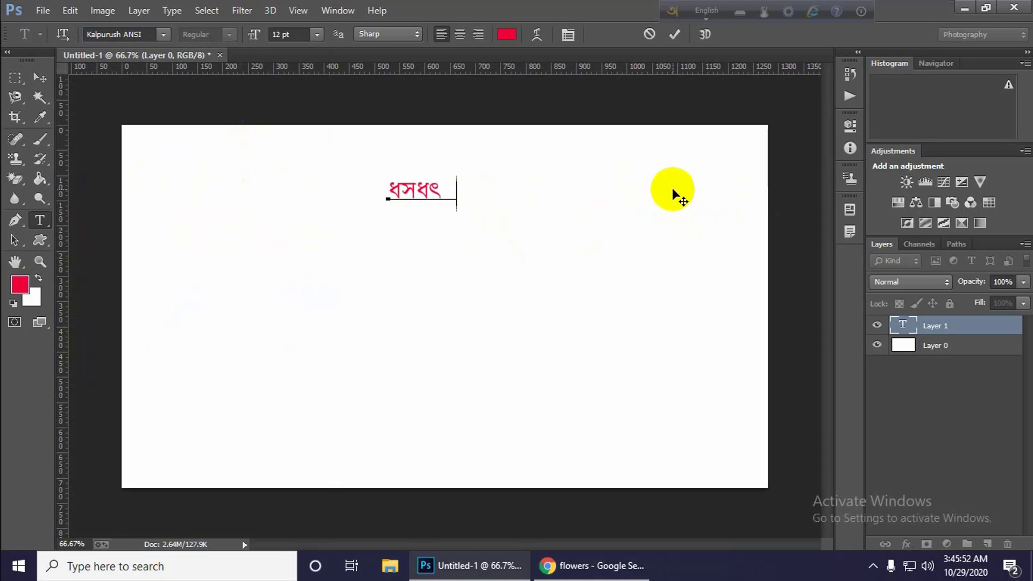
pyautogui.write(' sonare')
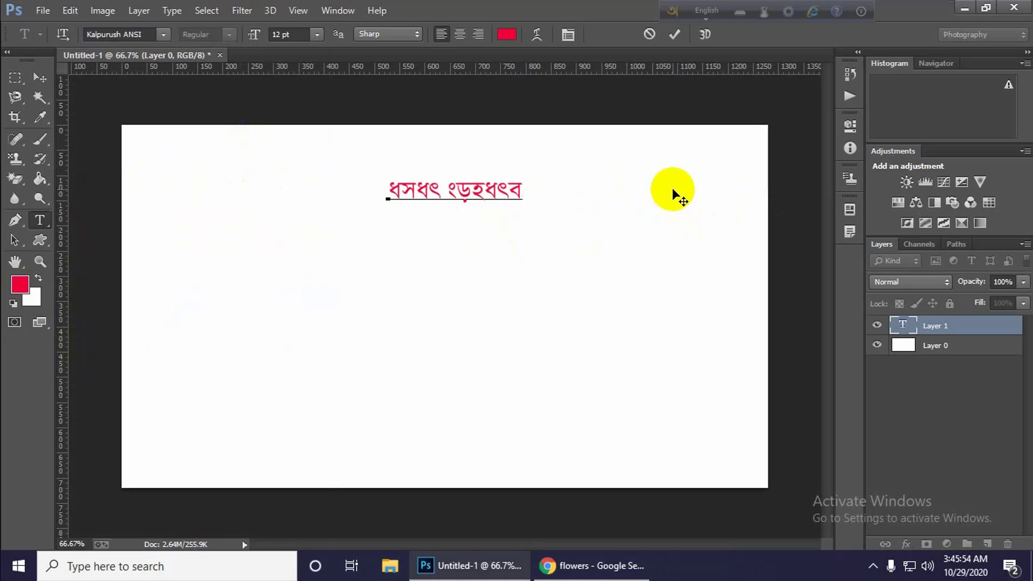
pyautogui.doubleClick(454, 195)
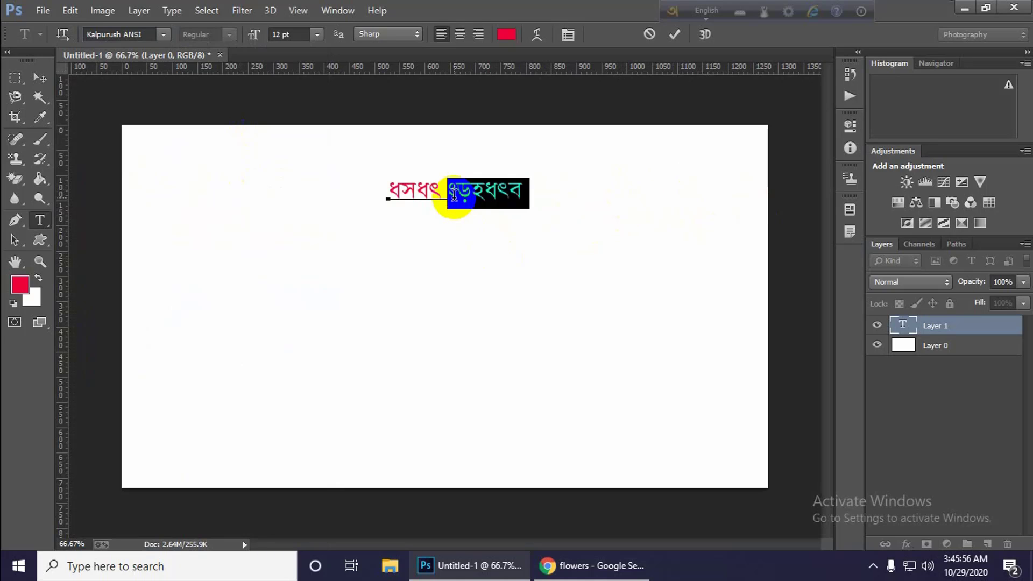
pyautogui.tripleClick(466, 195)
pyautogui.click(527, 188)
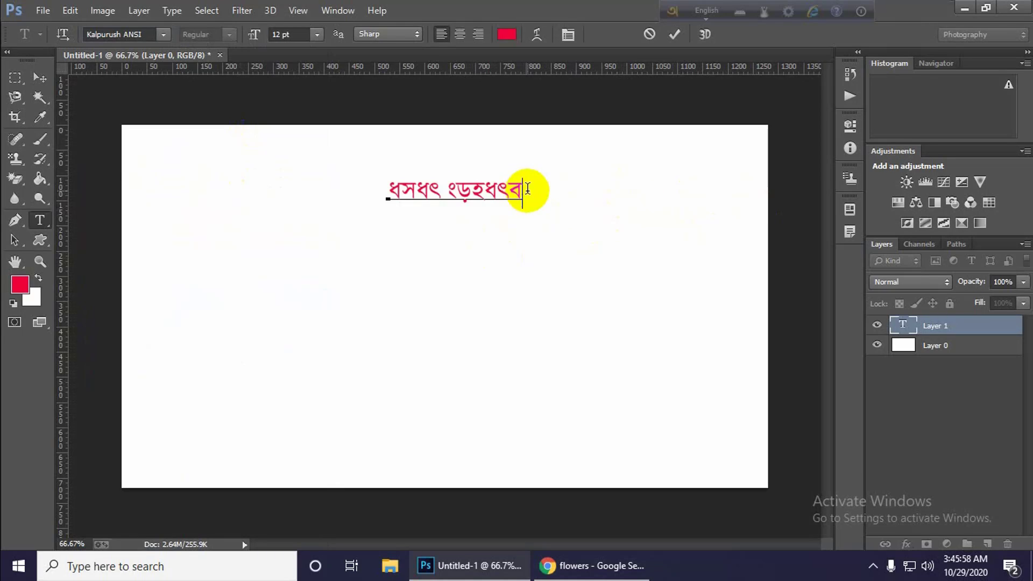
pyautogui.moveTo(527, 188); pyautogui.dragTo(376, 181)
pyautogui.press('BackSpace')
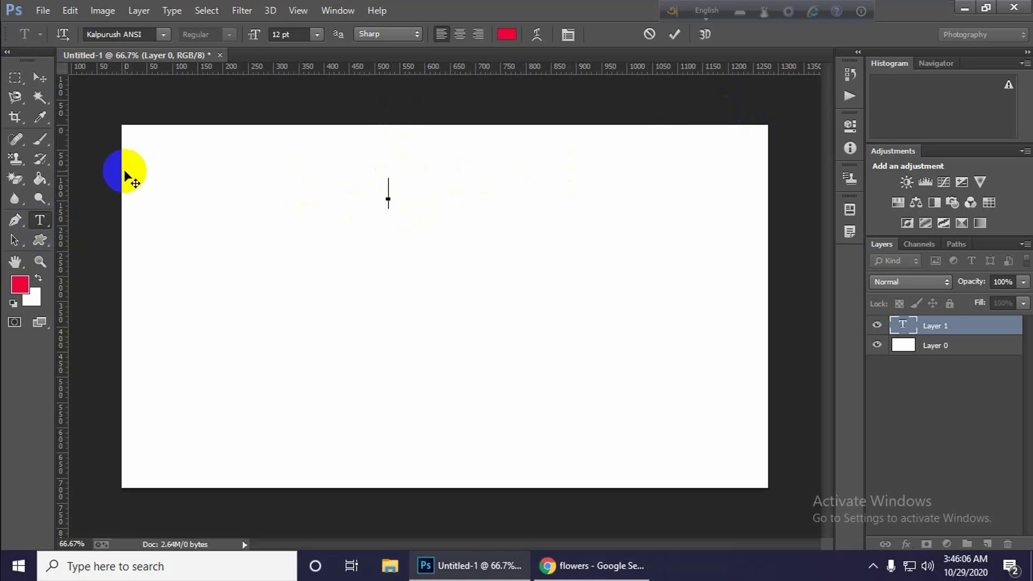
# Leave text editing and set Avro Keyboard's output mode to ANSI, using ANSI anyway.
pyautogui.click(34, 74)
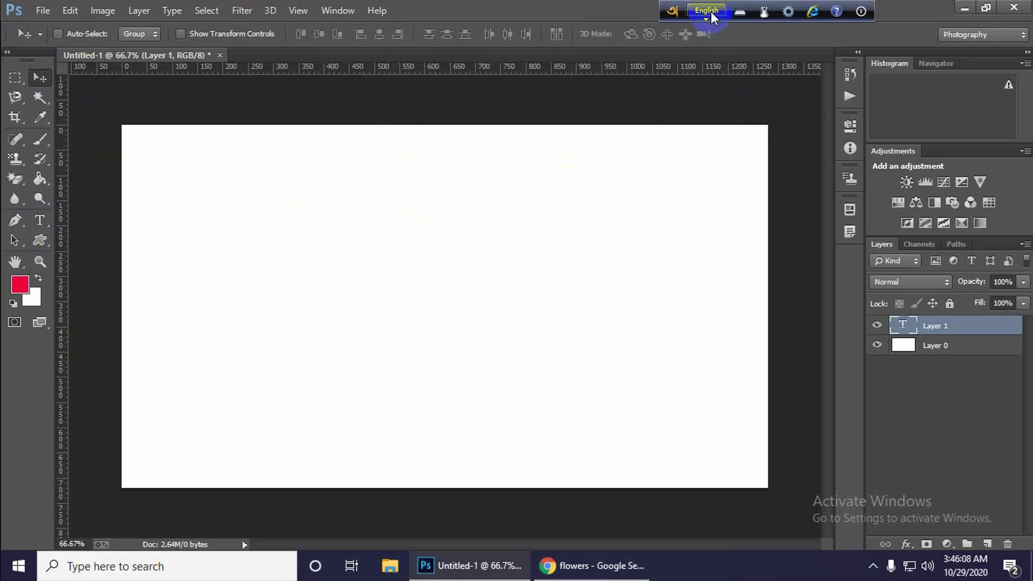
pyautogui.click(790, 10)
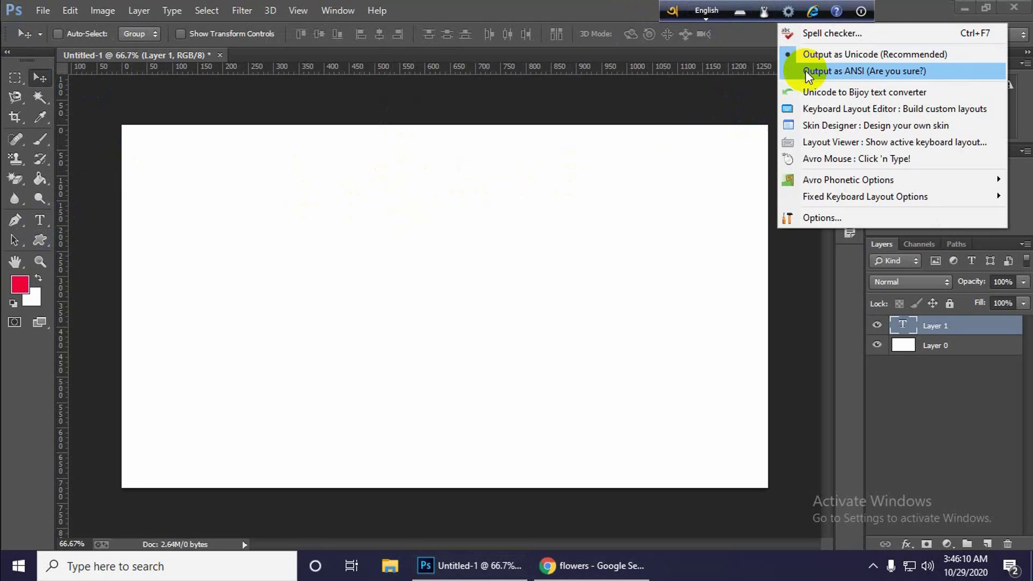
pyautogui.click(844, 70)
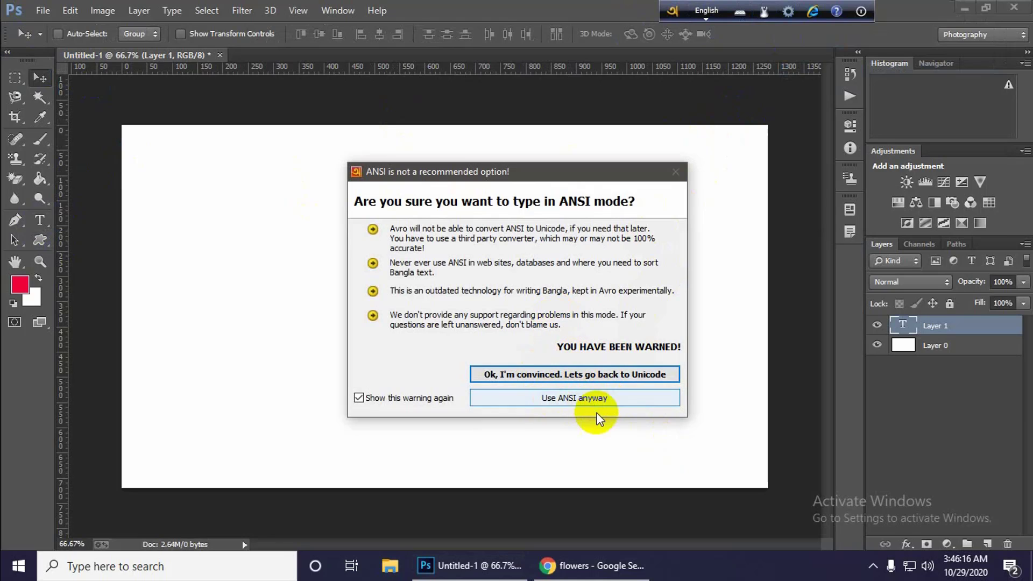
pyautogui.click(635, 401)
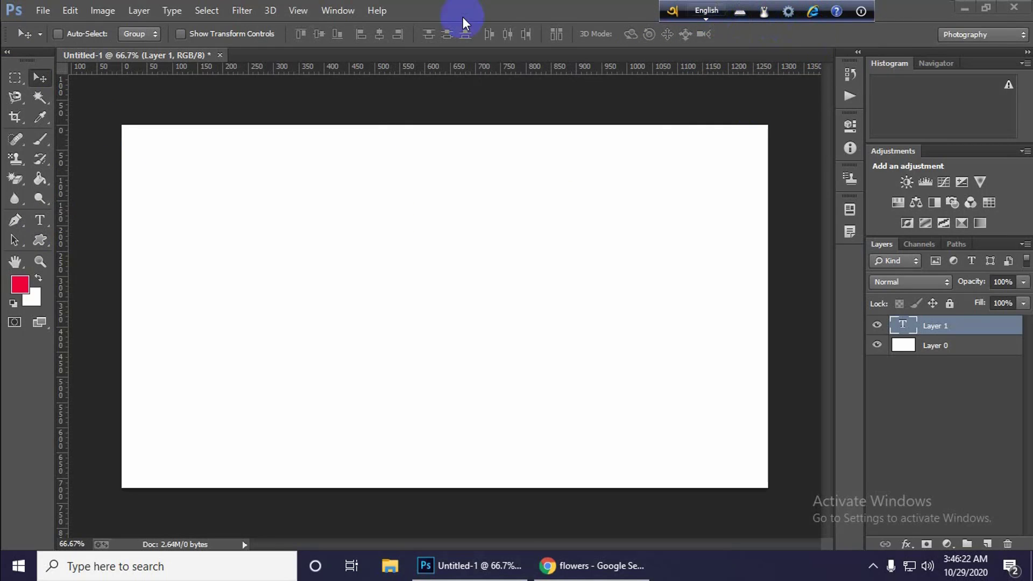
# Ready the Horizontal Type tool with the Kalpurush ANSI font and switch Avro Keyboard to Bangla input.
pyautogui.click(42, 223)
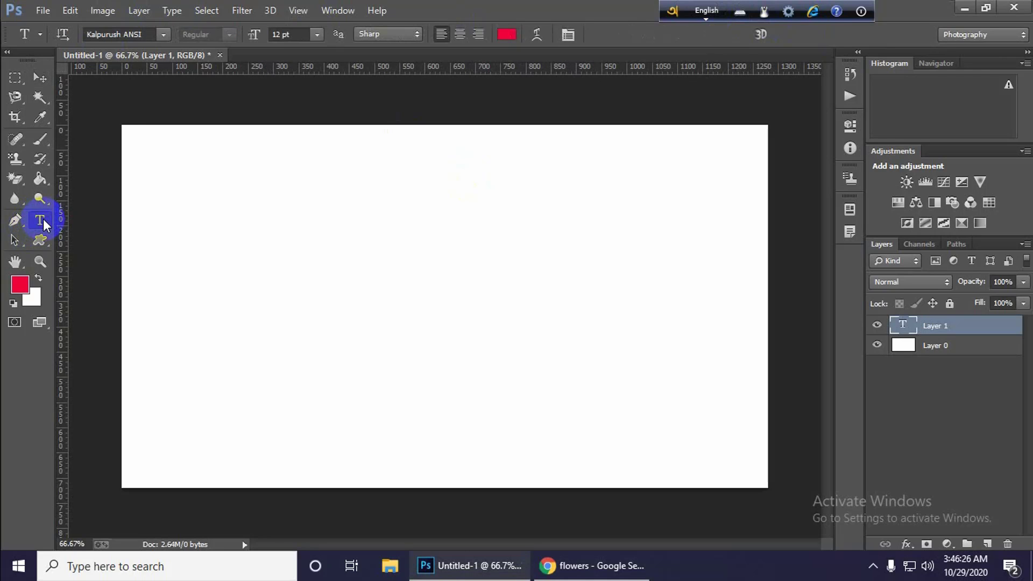
pyautogui.click(163, 34)
pyautogui.click(124, 35)
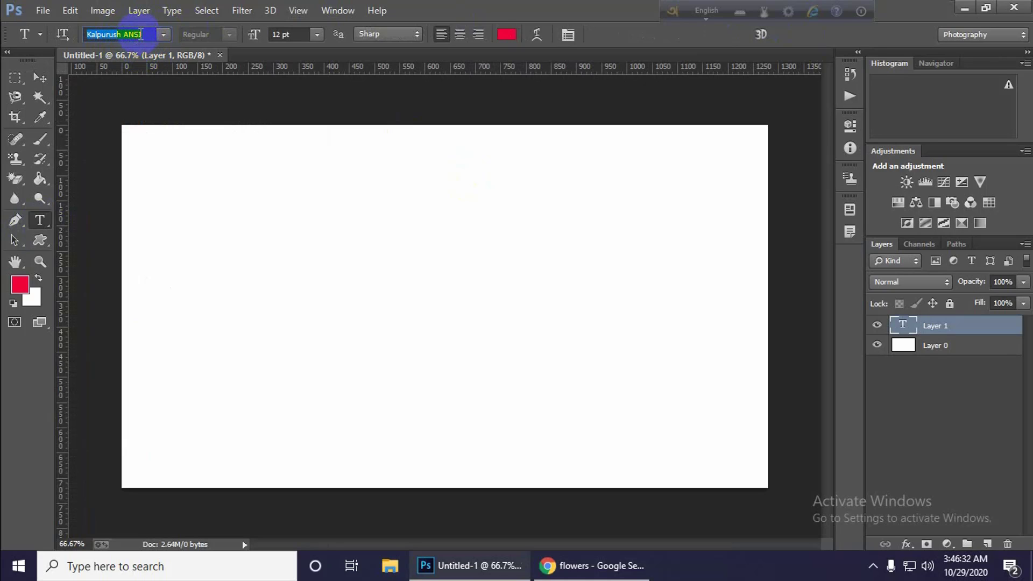
pyautogui.click(705, 11)
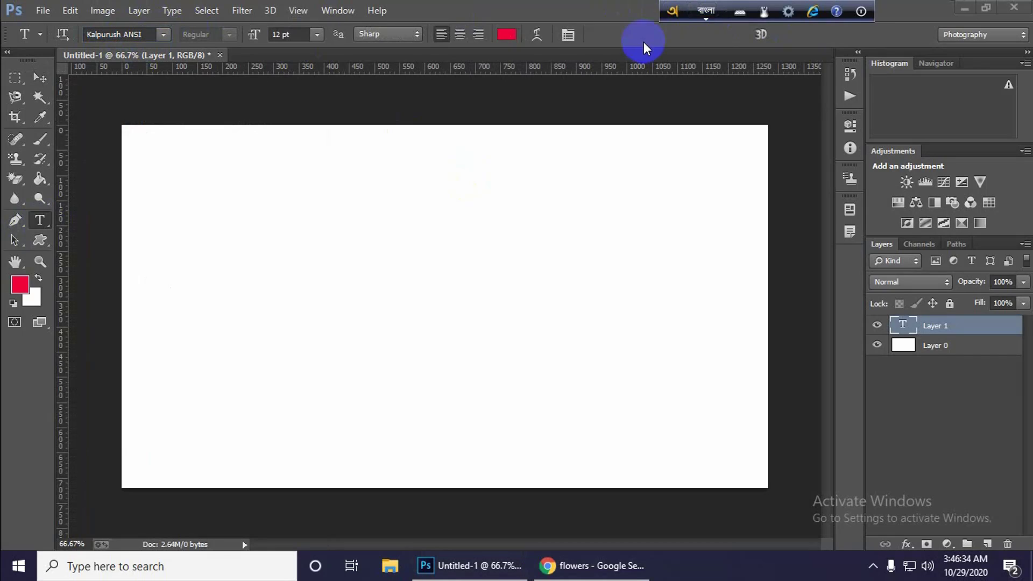
# Add a type layer in the canvas's upper part with the line "আমার সোনার বাংলা", followed by a line break.
pyautogui.click(270, 213)
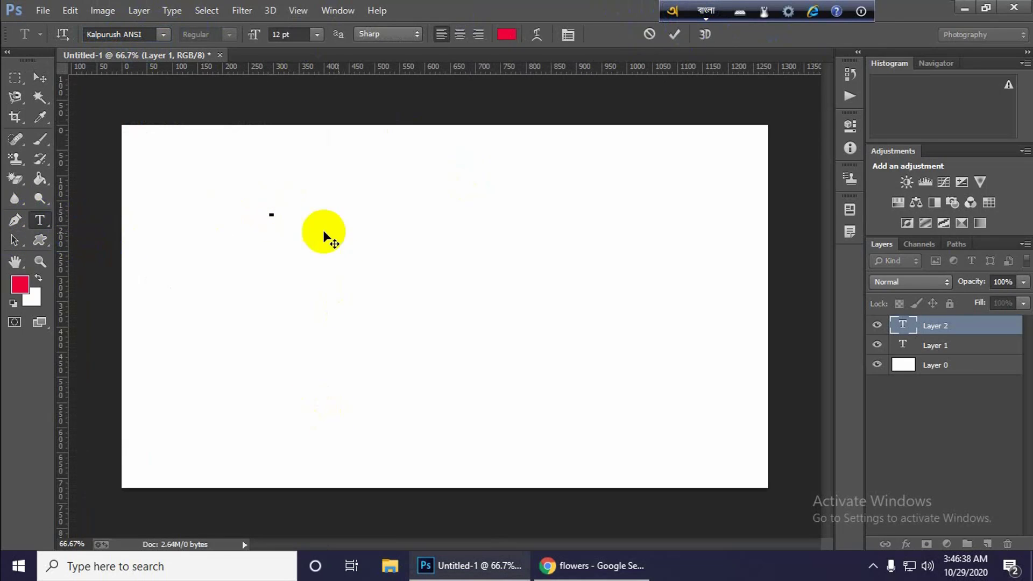
pyautogui.write('amar ')
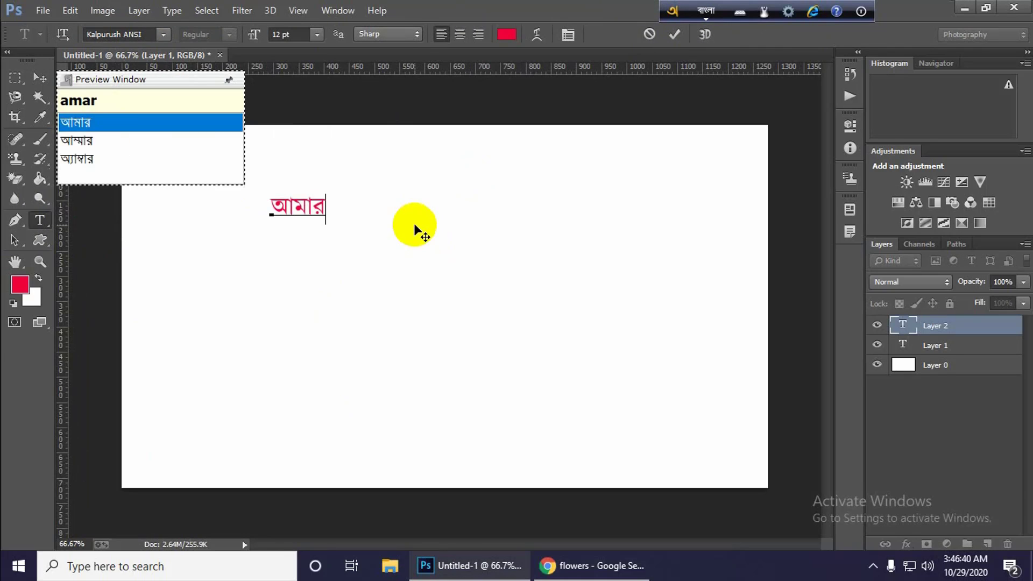
pyautogui.write('sonar ')
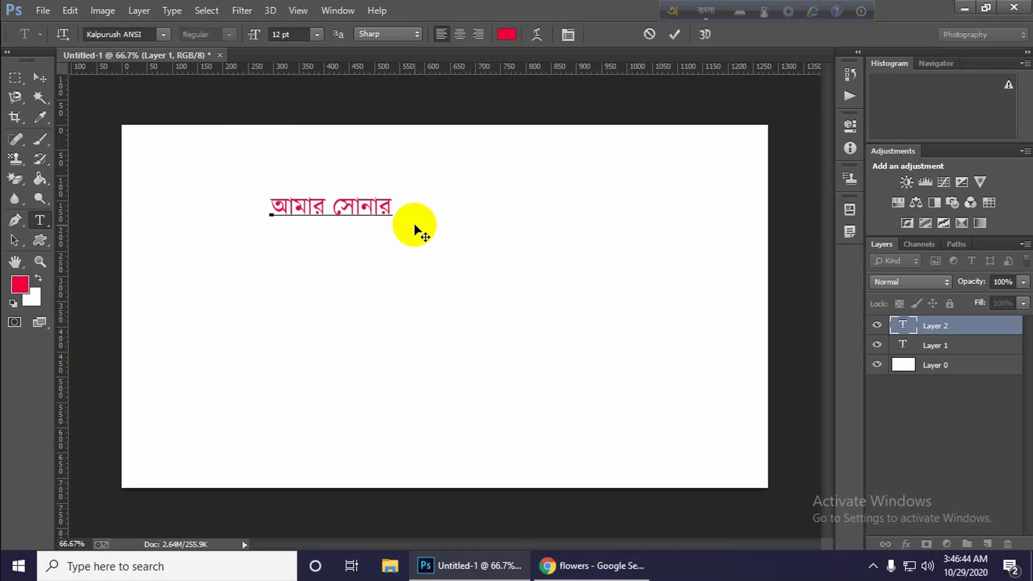
pyautogui.write('bangla')
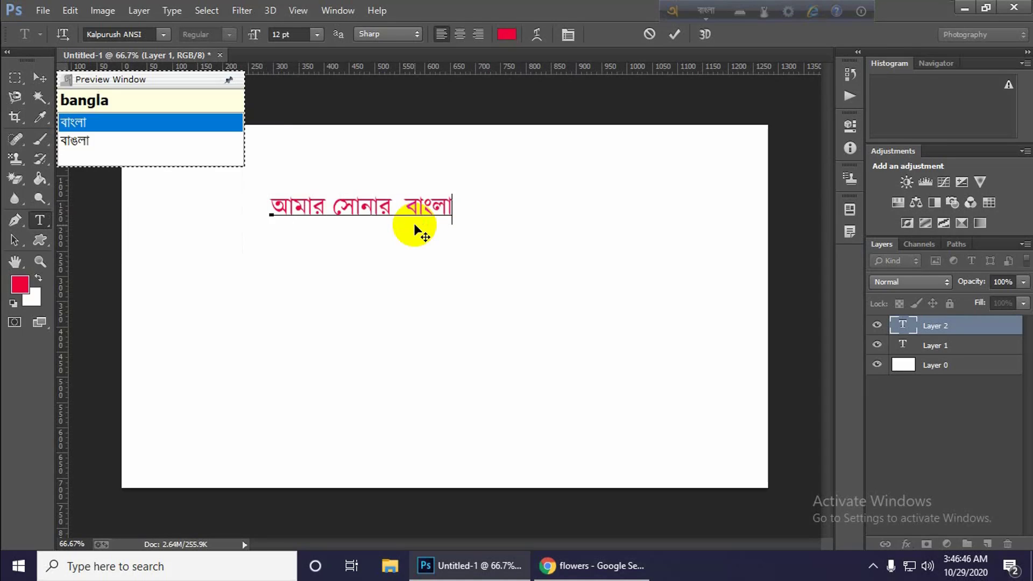
pyautogui.press('Return')
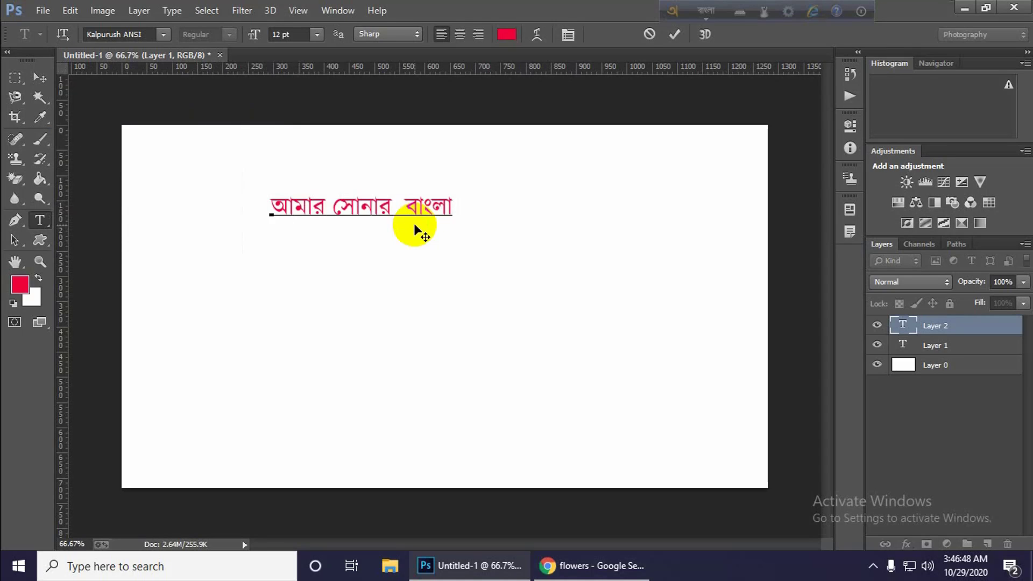
# Start the second line of the Bangla text with "আমি তোমায়", choosing the তোমায় spelling.
pyautogui.write('ami ')
pyautogui.write('tu')
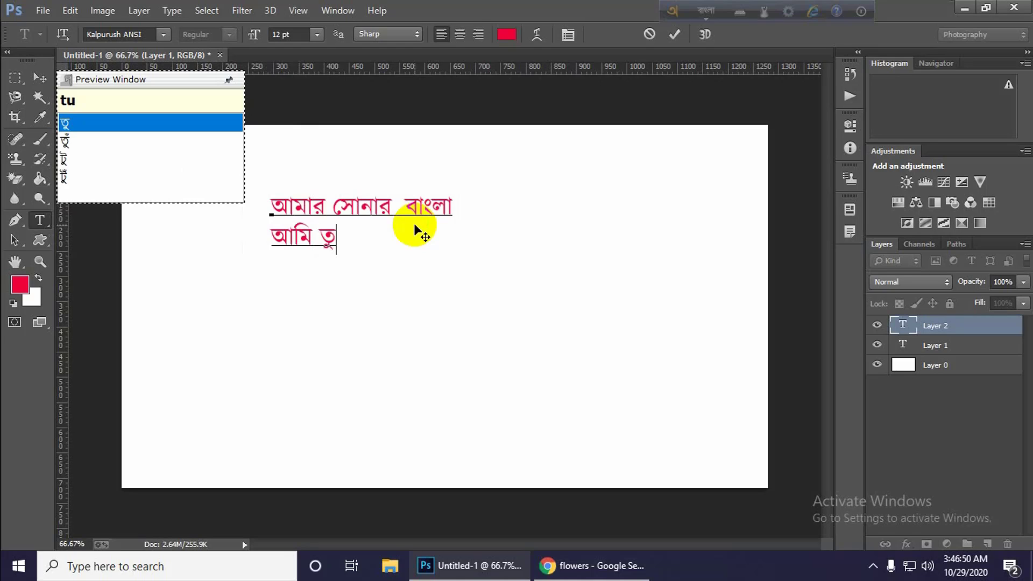
pyautogui.press('BackSpace')
pyautogui.press('BackSpace')
pyautogui.write('tomay')
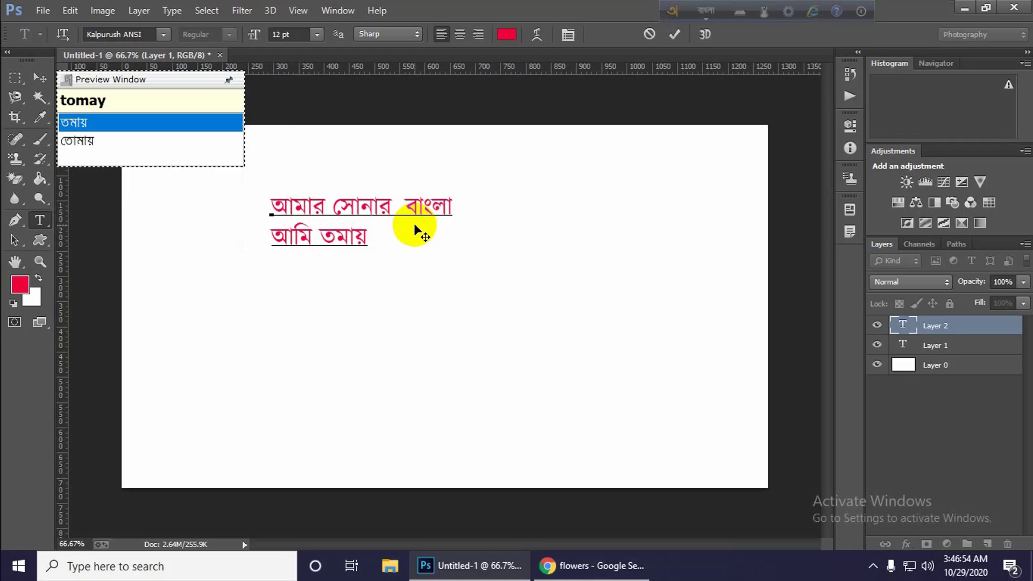
pyautogui.press('Down')
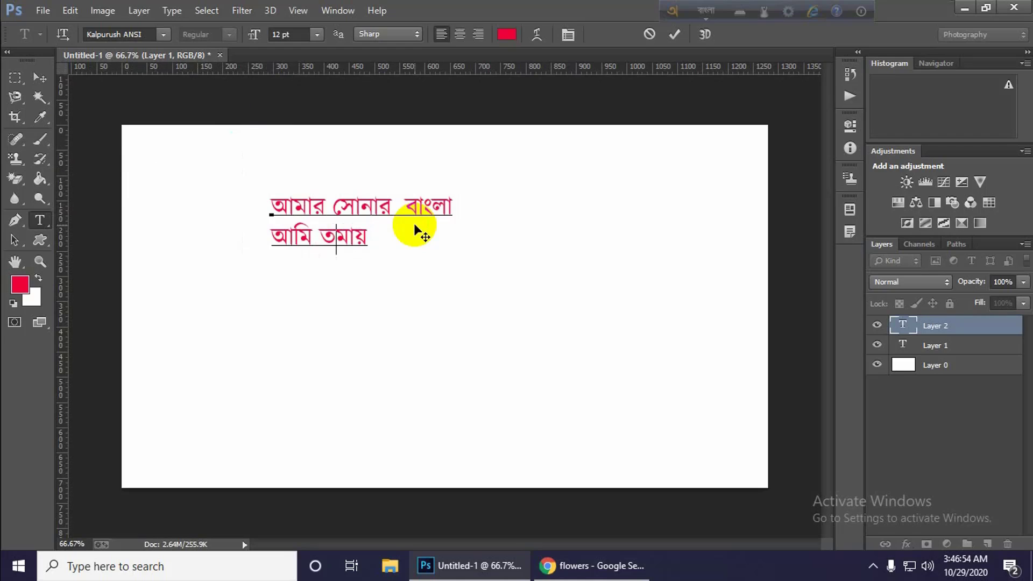
# Finish the second line with "ভালোবাসি ।", choosing the ভালোবাসি spelling.
pyautogui.write('valo')
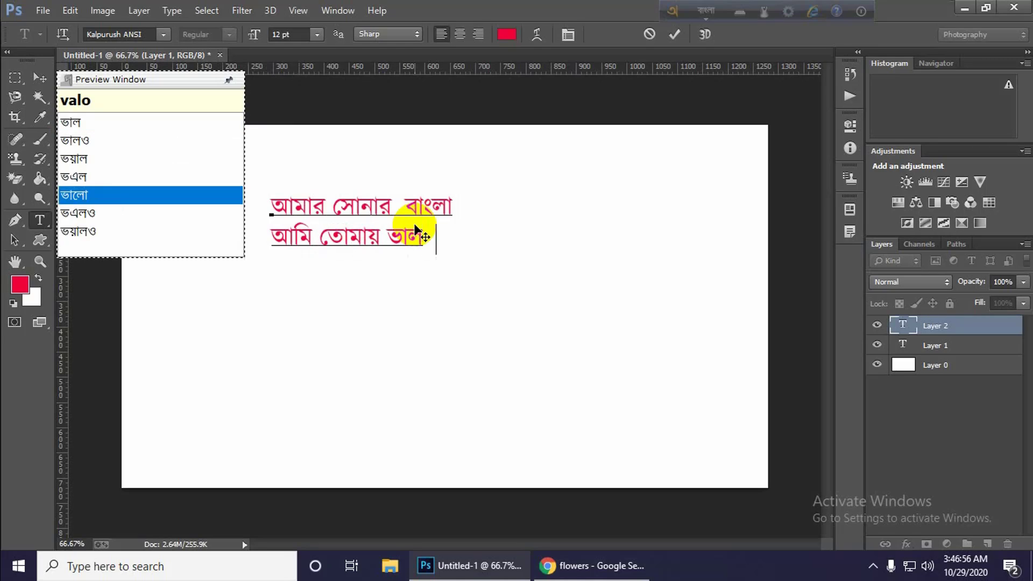
pyautogui.write('vasi')
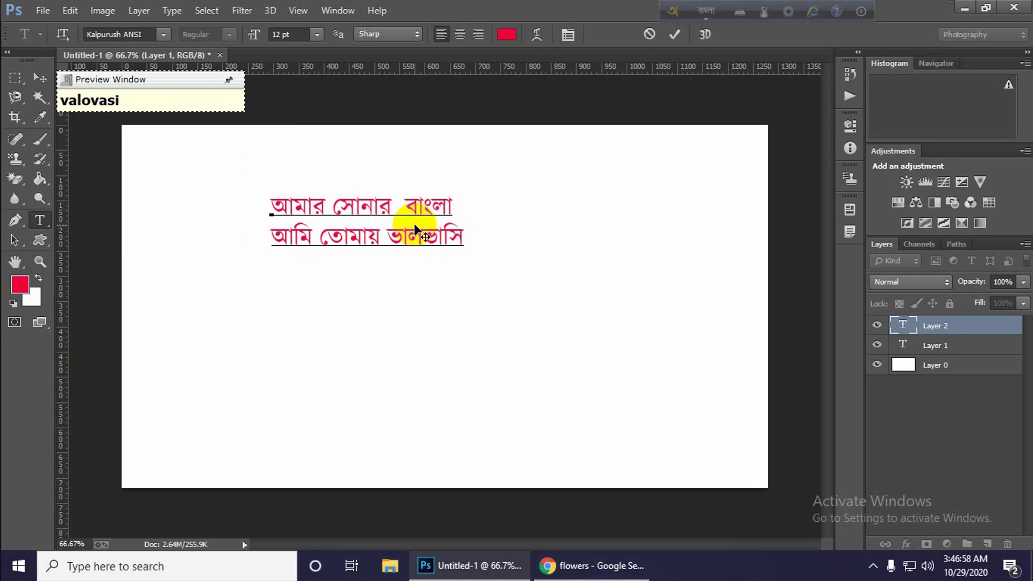
pyautogui.press('BackSpace')
pyautogui.press('BackSpace')
pyautogui.press('BackSpace')
pyautogui.press('BackSpace')
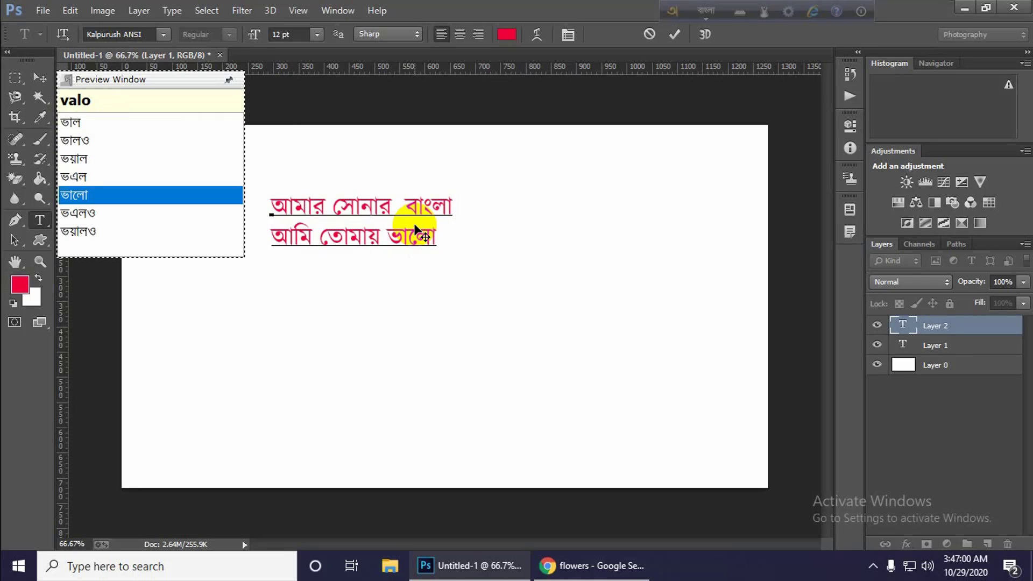
pyautogui.write('basi')
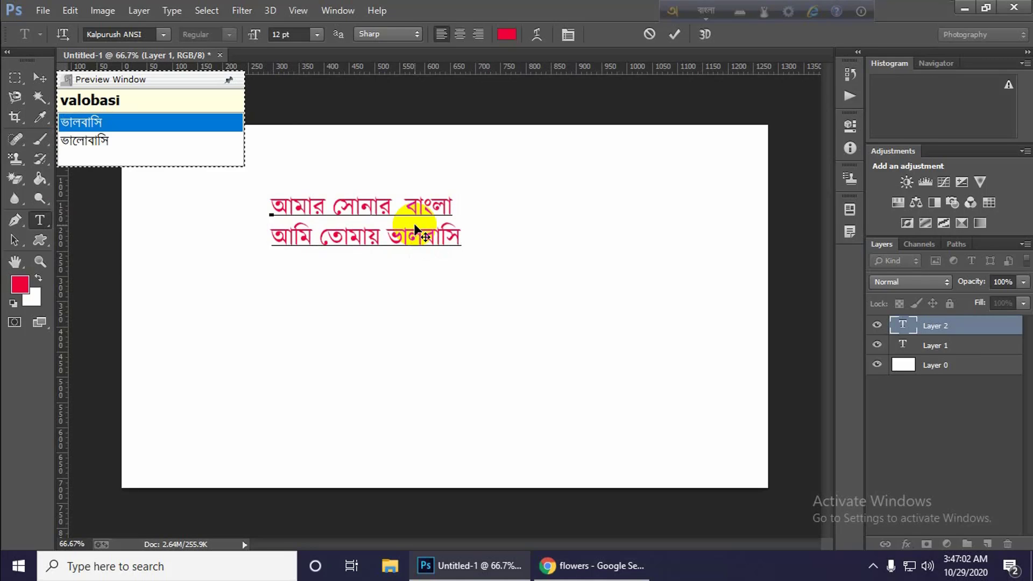
pyautogui.press('Down')
pyautogui.press('Return')
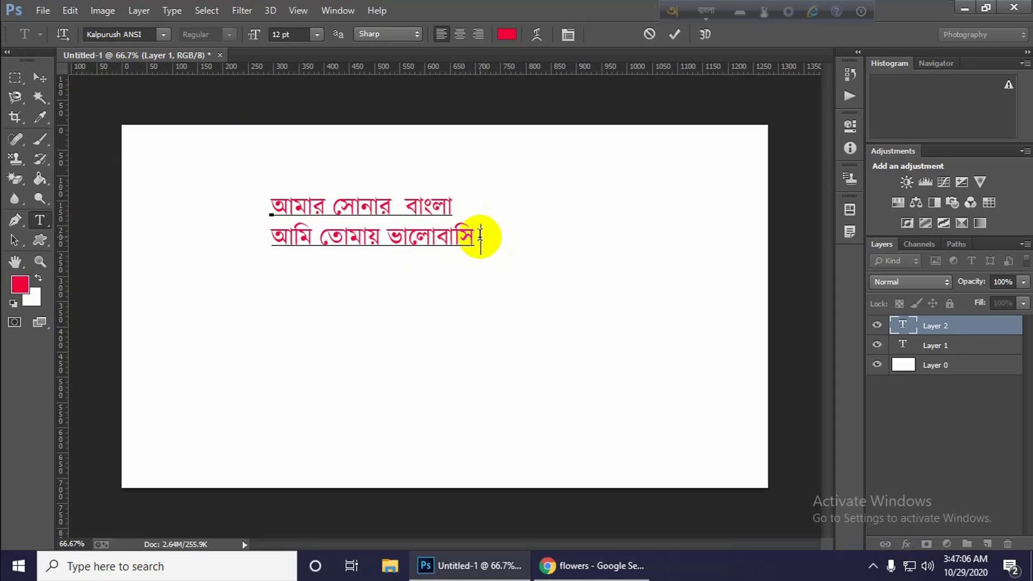
pyautogui.write('.')
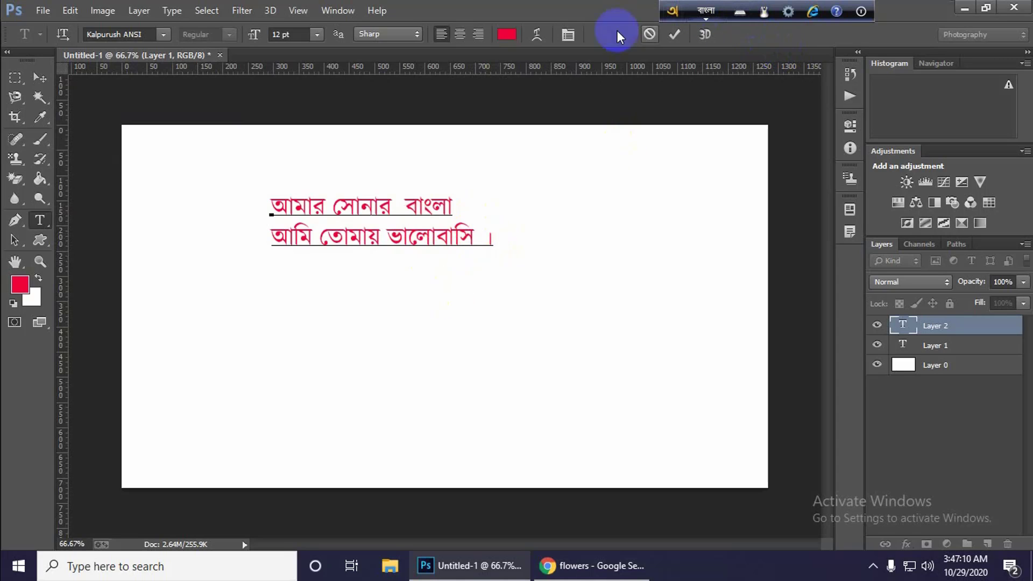
# Commit the two-line Bangla text and move it toward the canvas's upper-left corner.
pyautogui.click(41, 74)
pyautogui.moveTo(392, 237); pyautogui.dragTo(295, 184)
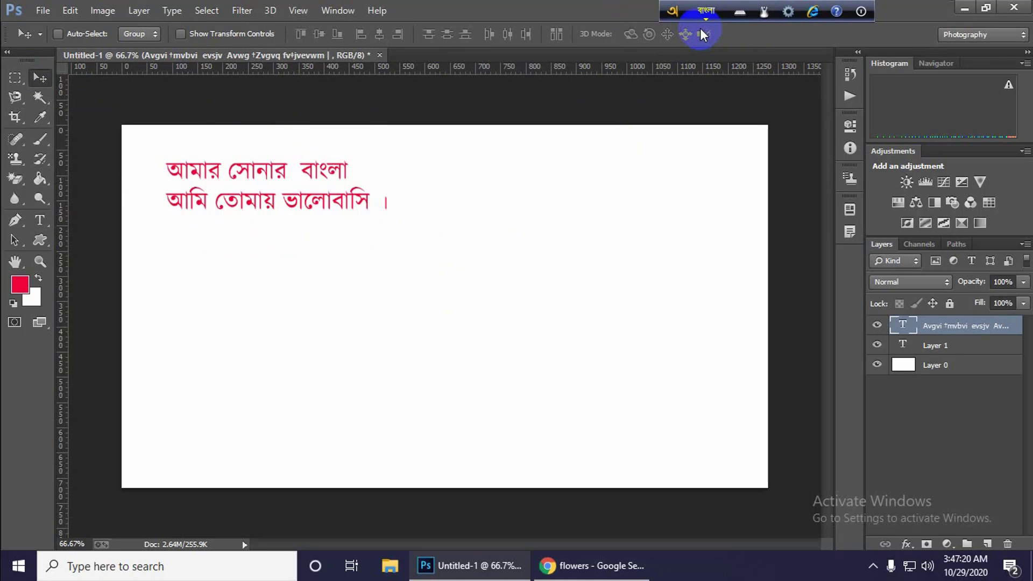
# Place a new type layer near the canvas's centre and set its font to Li Niladri Nodia ANSI V1.
pyautogui.click(36, 222)
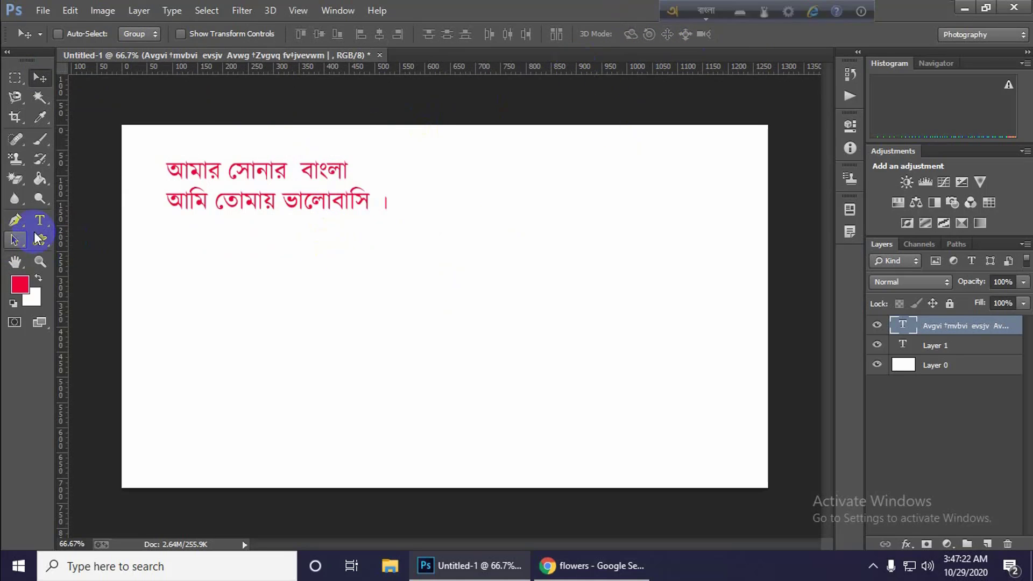
pyautogui.click(434, 284)
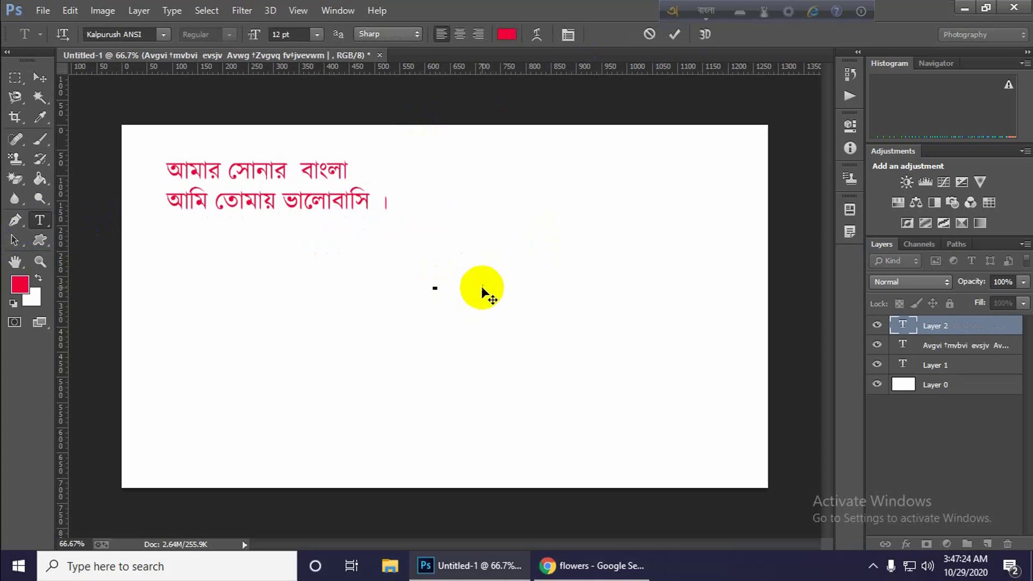
pyautogui.click(164, 34)
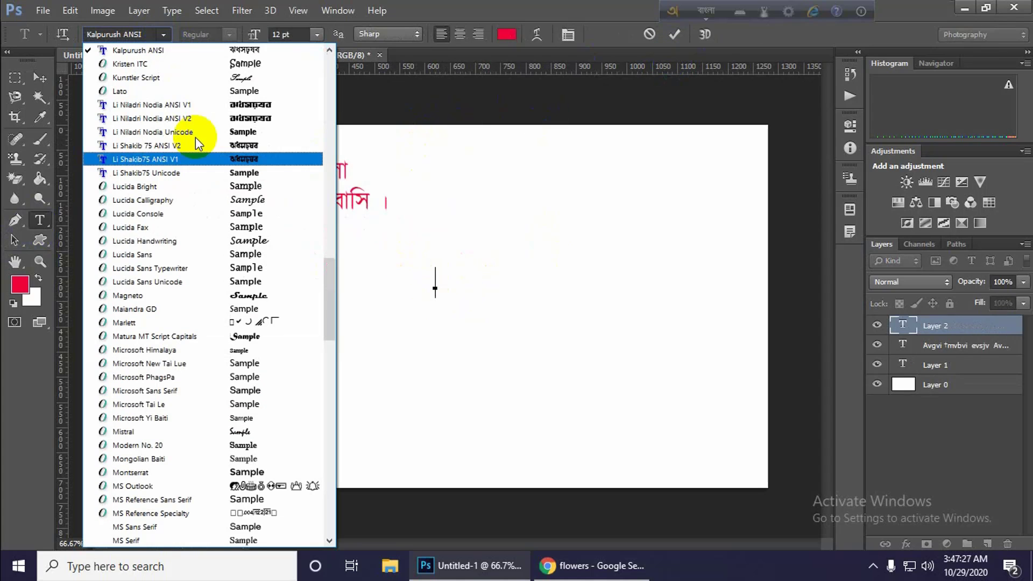
pyautogui.click(227, 107)
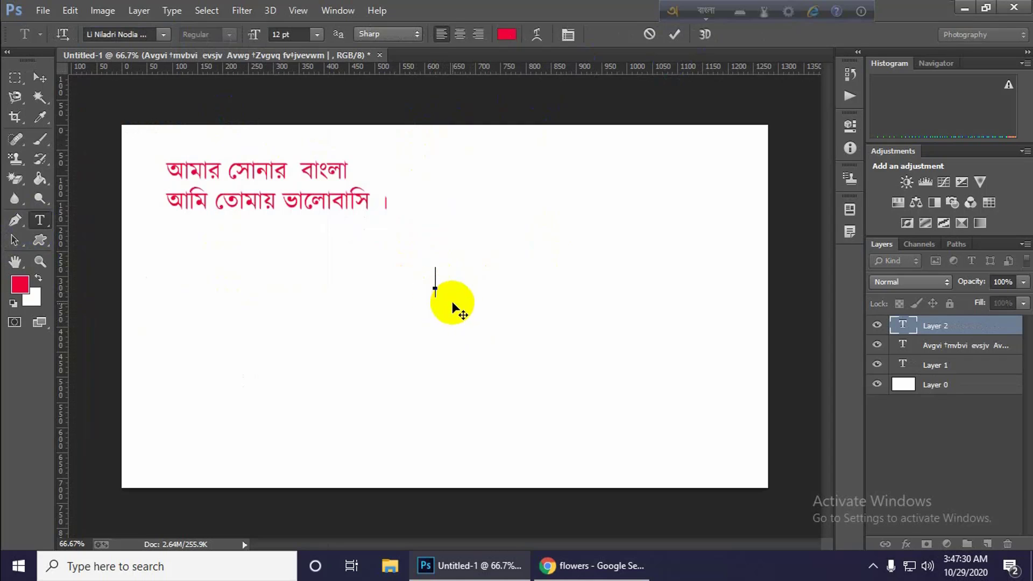
pyautogui.click(163, 35)
pyautogui.scroll(2, 248, 124)
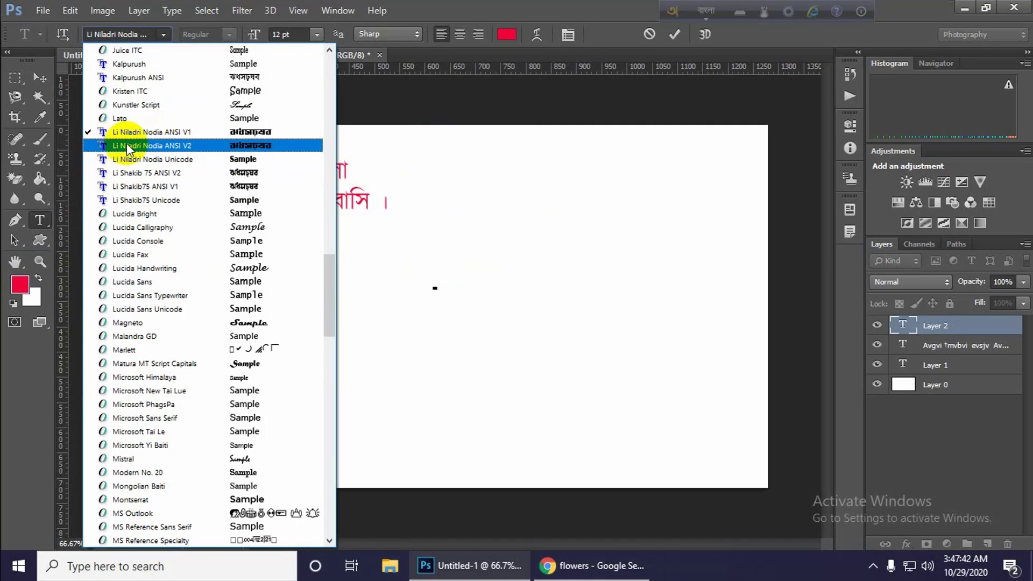
pyautogui.click(434, 289)
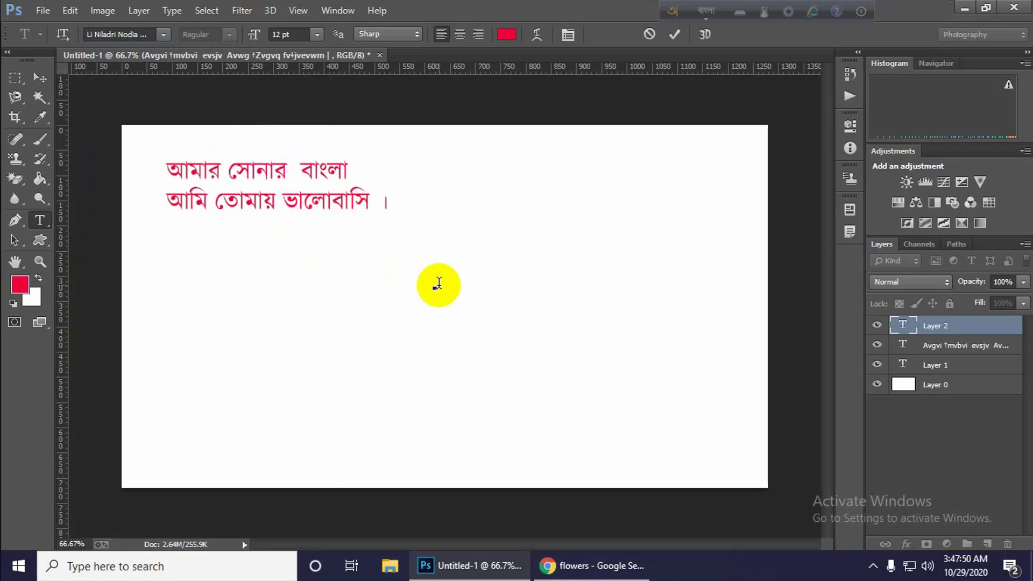
# Enter "আমার সোনার বাংলা" on the new type layer, correcting the misspelled last word.
pyautogui.write('amar sonar ')
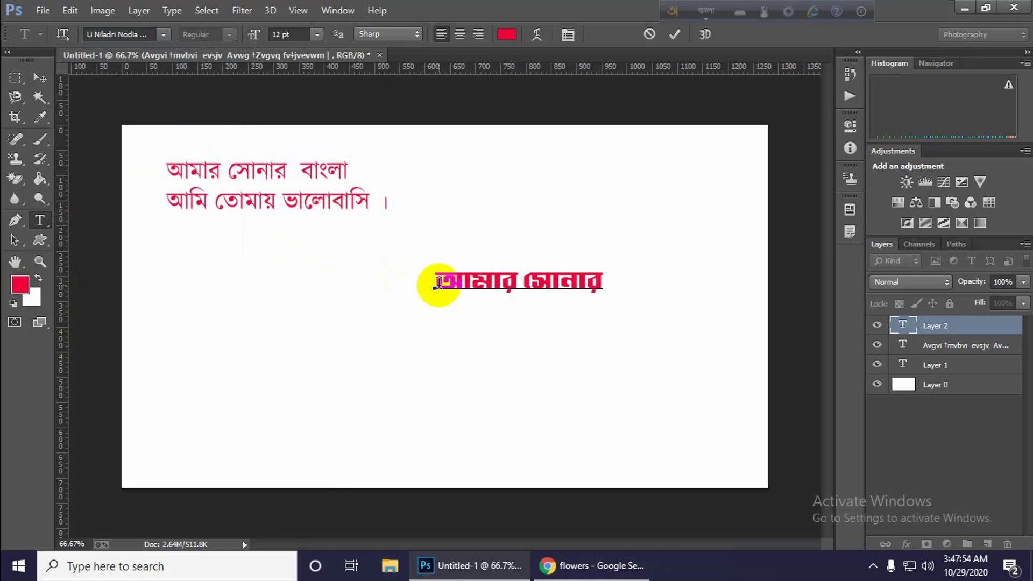
pyautogui.write('bangl;a')
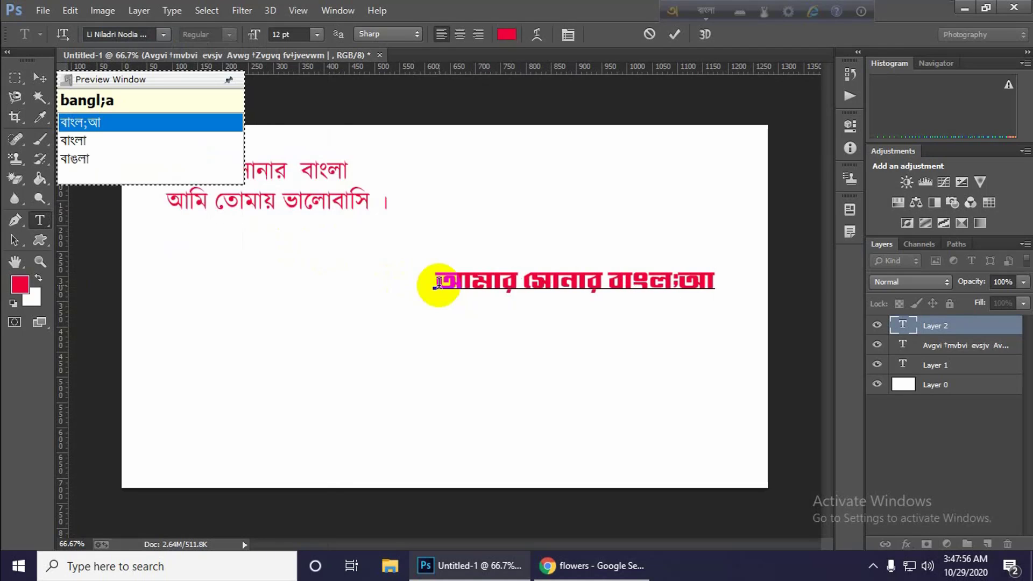
pyautogui.press('BackSpace')
pyautogui.press('BackSpace')
pyautogui.press('BackSpace')
pyautogui.write('a')
pyautogui.press('BackSpace')
pyautogui.press('BackSpace')
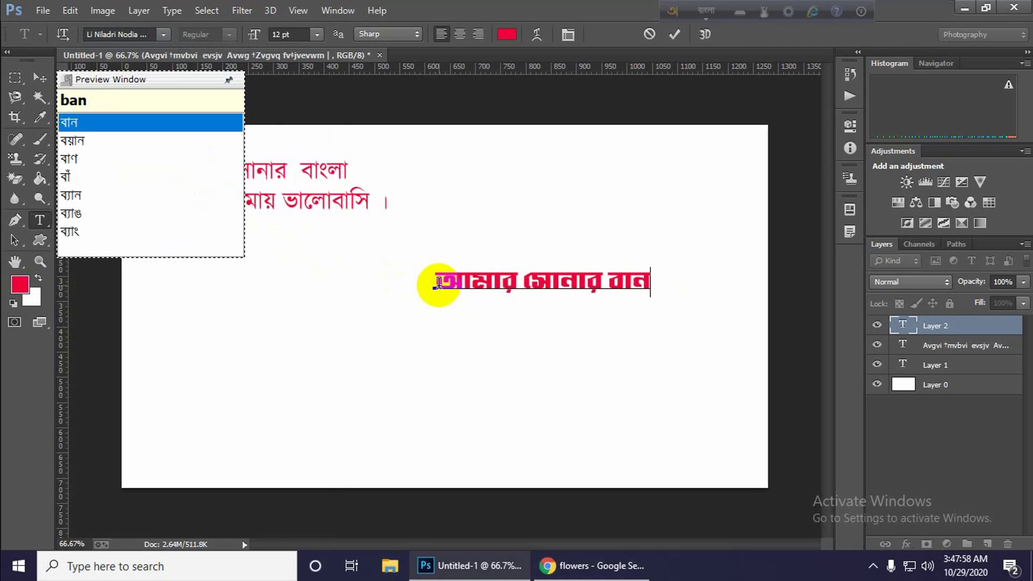
pyautogui.write('la')
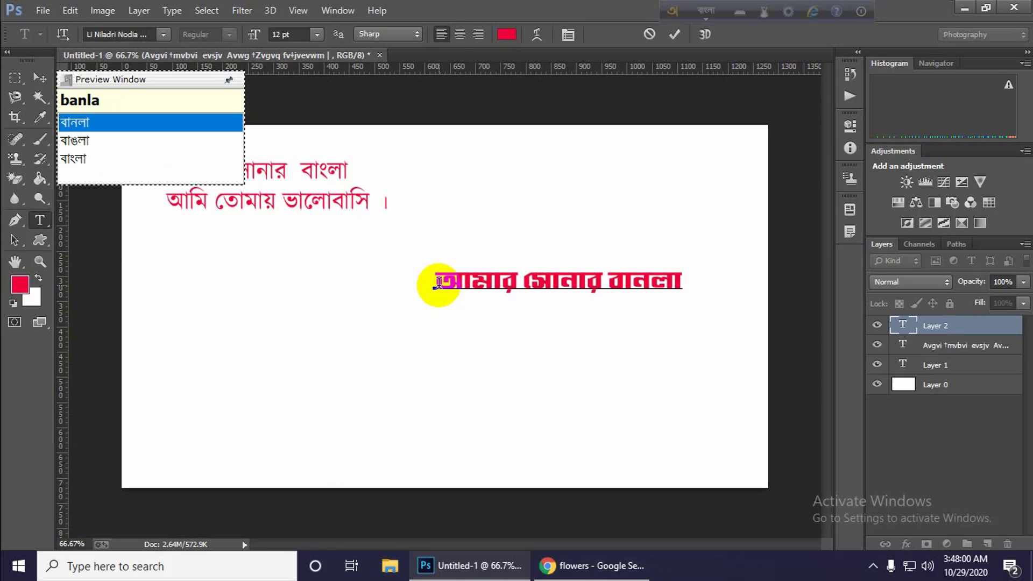
pyautogui.press('BackSpace')
pyautogui.press('BackSpace')
pyautogui.press('BackSpace')
pyautogui.press('BackSpace')
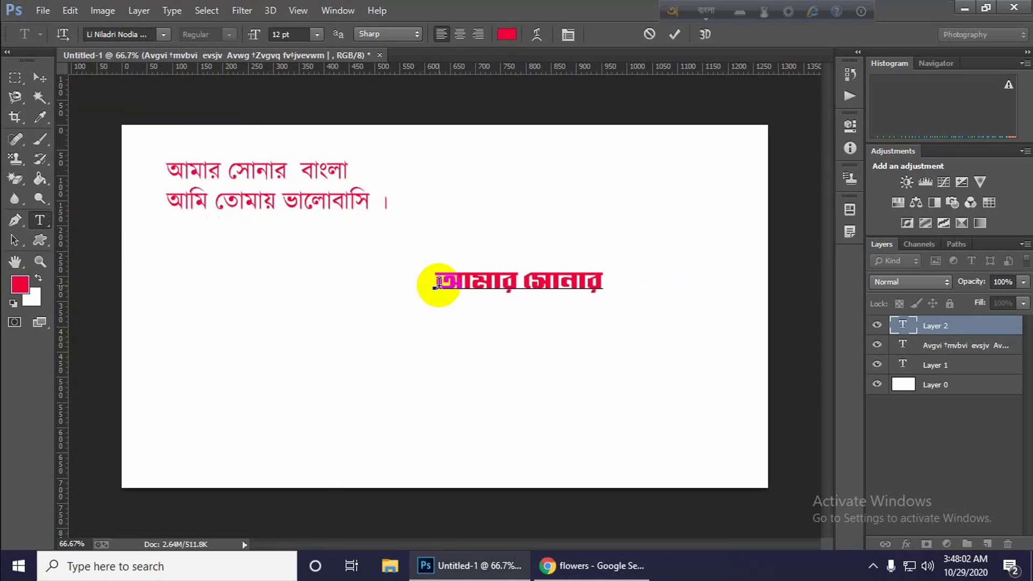
pyautogui.write('bangla')
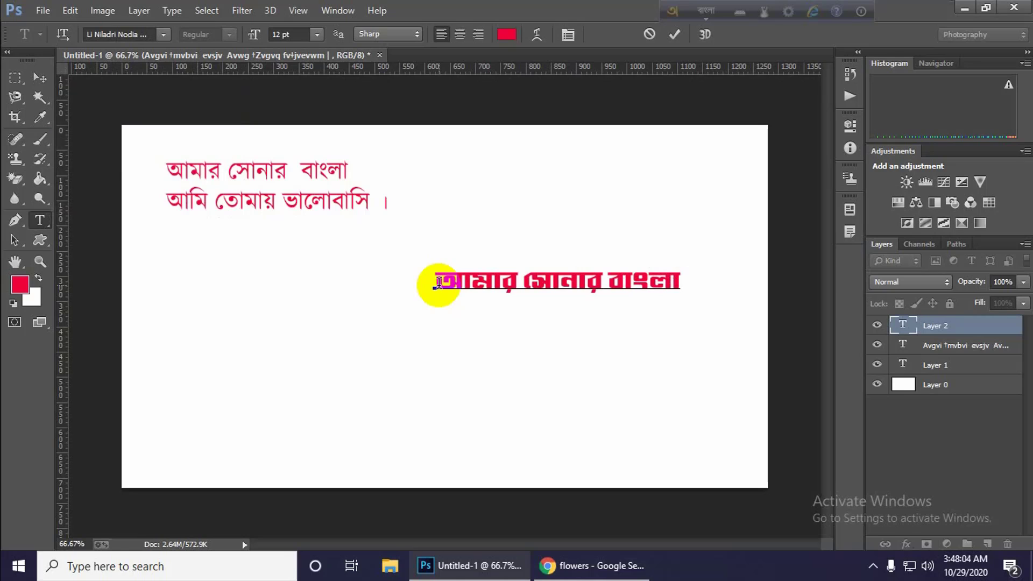
pyautogui.write(' ami ')
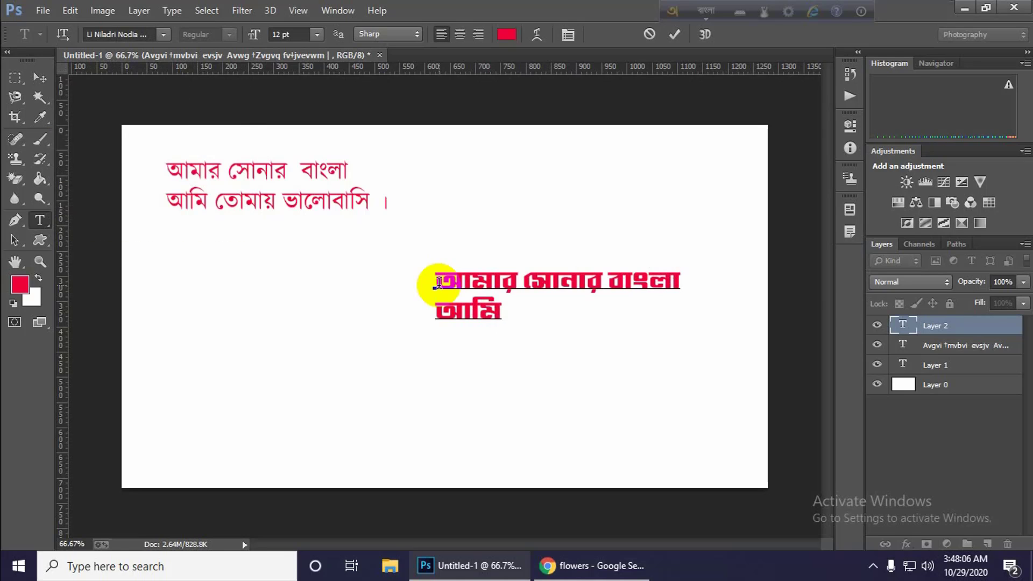
pyautogui.write('tomay va')
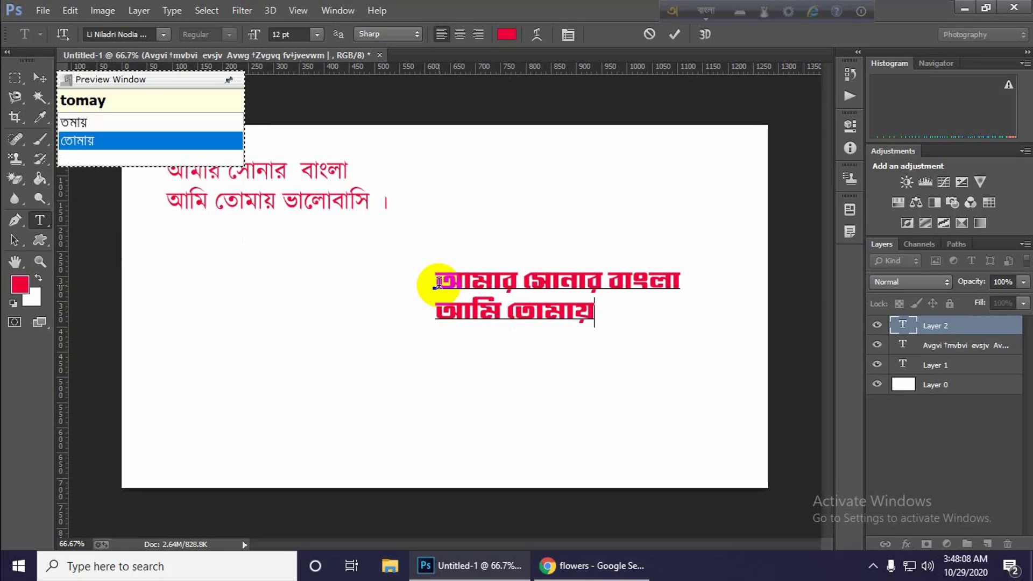
pyautogui.write('lob')
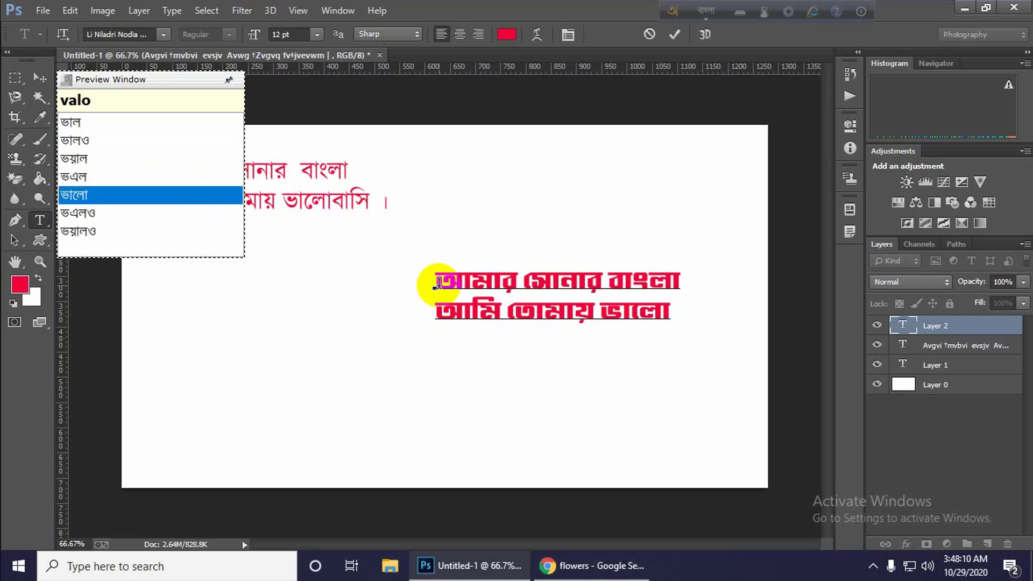
pyautogui.write('asi')
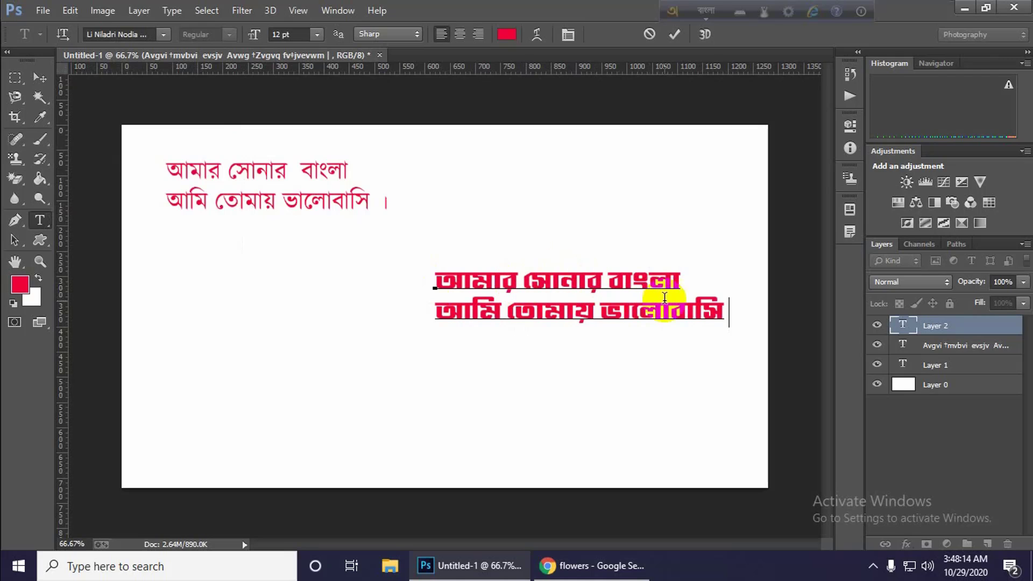
# Add the second line "আমি তোমায় ভালোবাসি" to the Bangla text and move the text toward the canvas's upper-right corner.
pyautogui.click(40, 77)
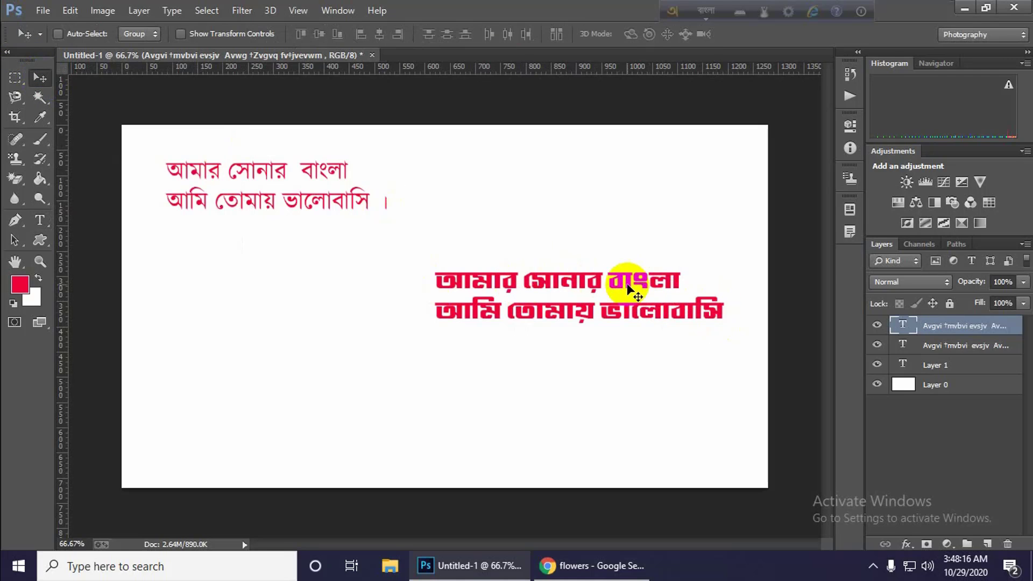
pyautogui.moveTo(594, 289); pyautogui.dragTo(610, 175)
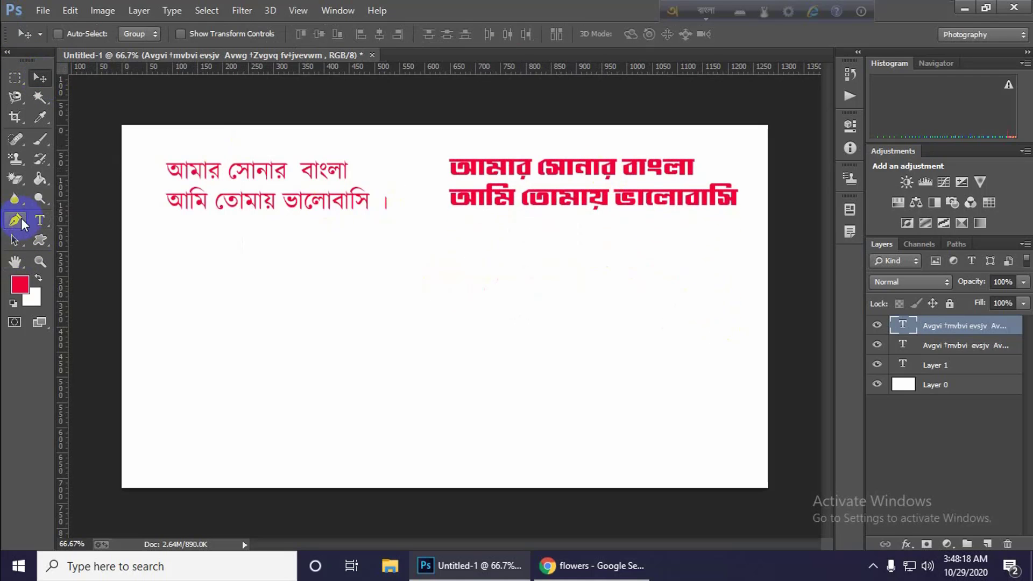
# Place a new type layer in the canvas's lower-left area and set its font to Li Shakib 75 ANSI.
pyautogui.click(40, 220)
pyautogui.click(150, 314)
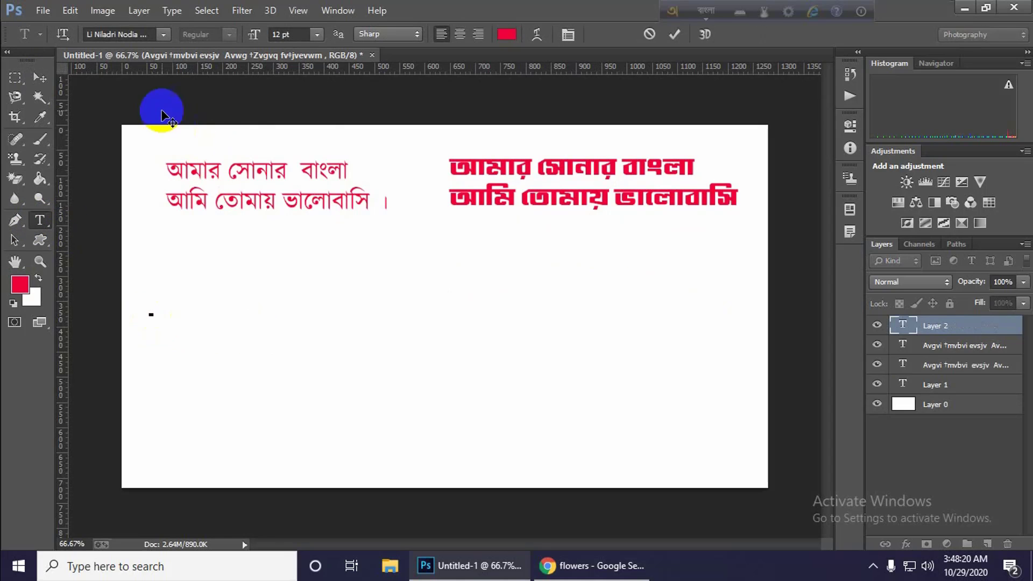
pyautogui.click(163, 35)
pyautogui.scroll(1, 244, 279)
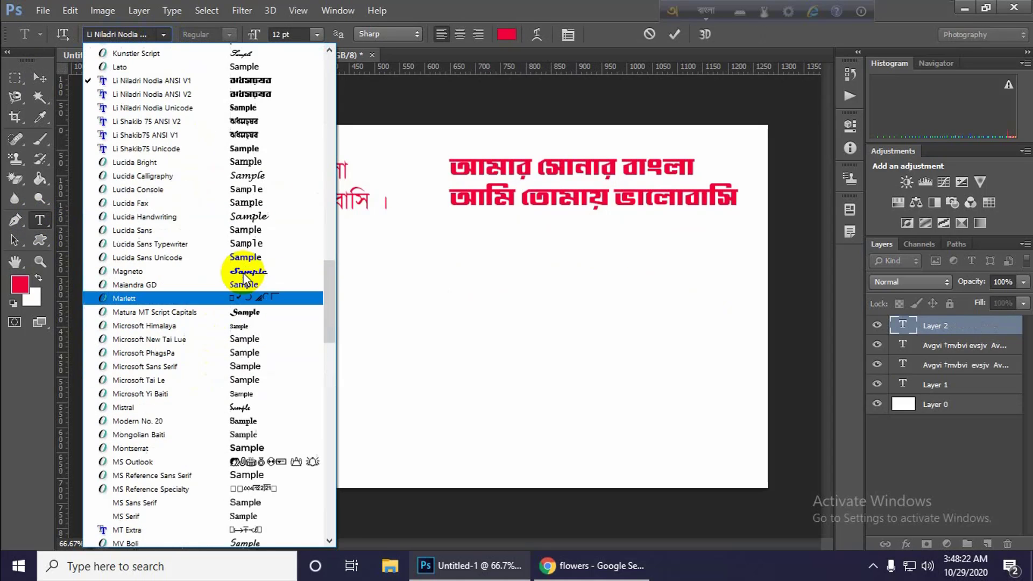
pyautogui.click(242, 132)
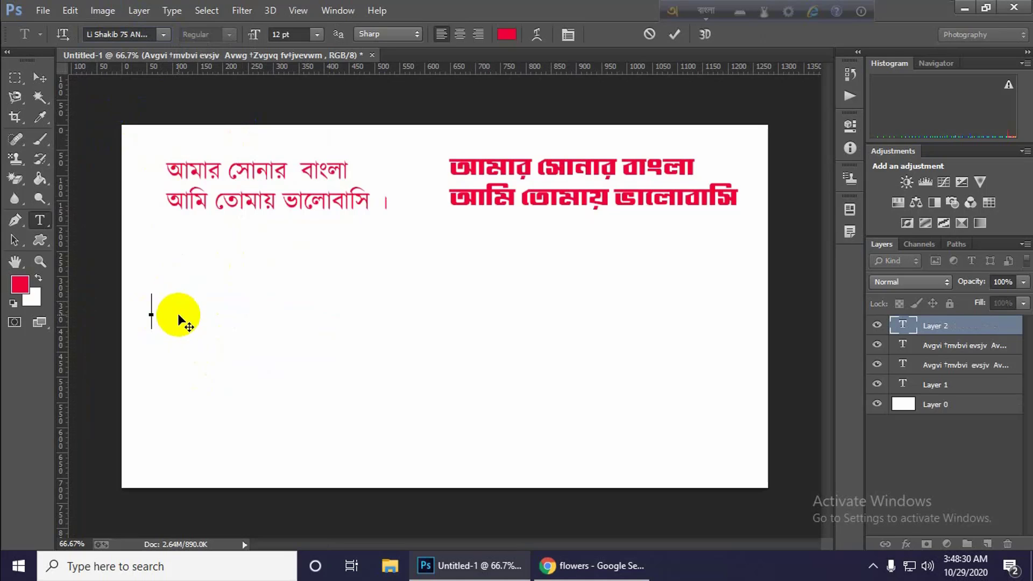
# Enter "আমার সোনার বাংলা" on the new type layer, correcting the mistyped last word.
pyautogui.write('amar son')
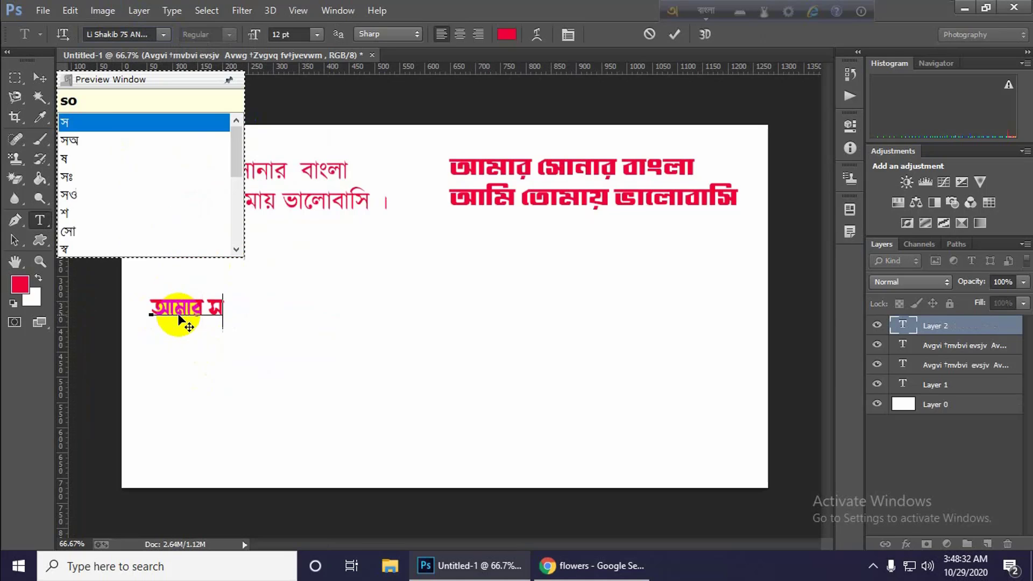
pyautogui.write('ar ')
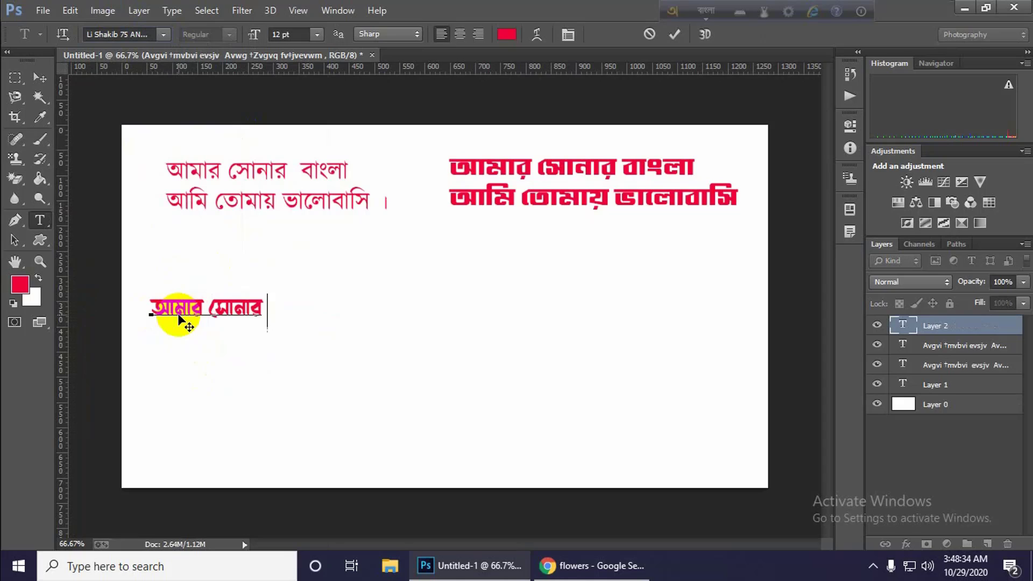
pyautogui.write('banglka')
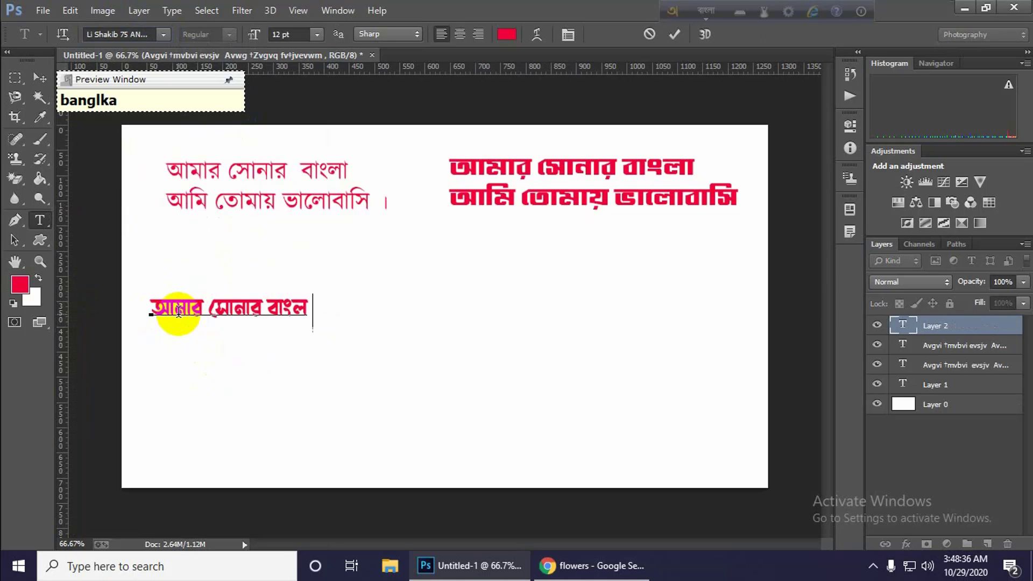
pyautogui.write('a')
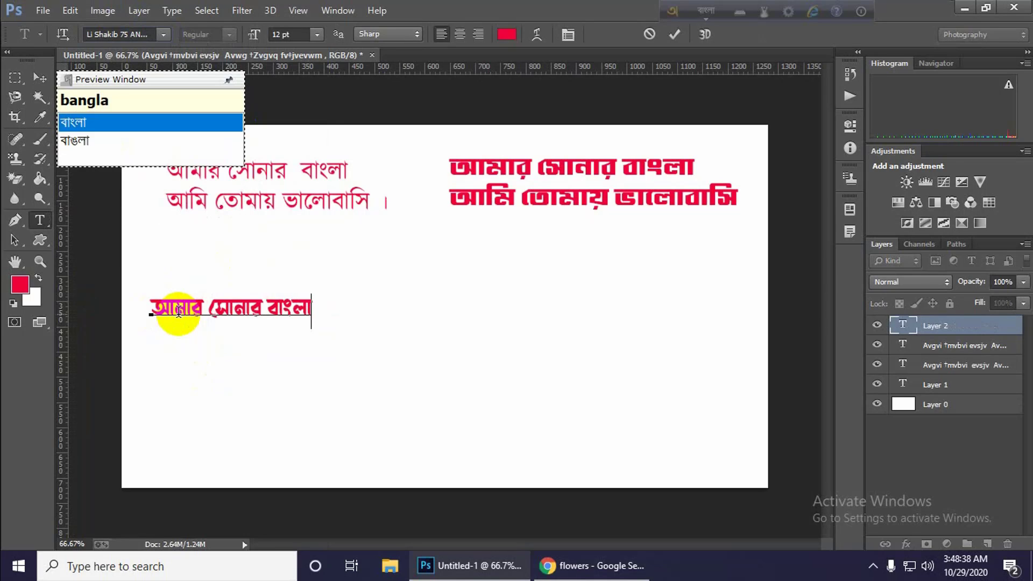
# Add the second line "আমি তোমায় ভালোবাসি" below it and commit the text.
pyautogui.press('Return')
pyautogui.write('ami toma')
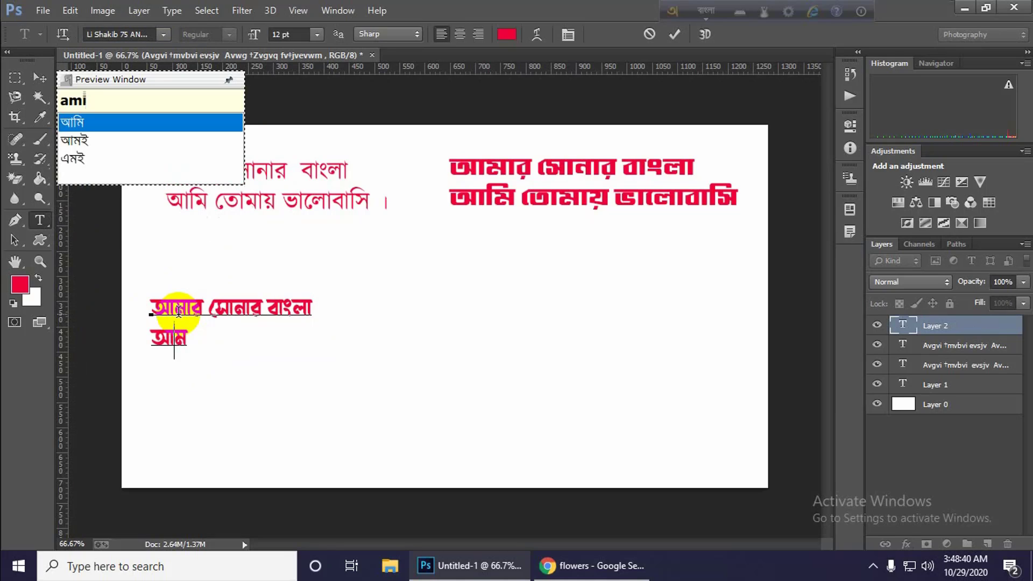
pyautogui.write('y')
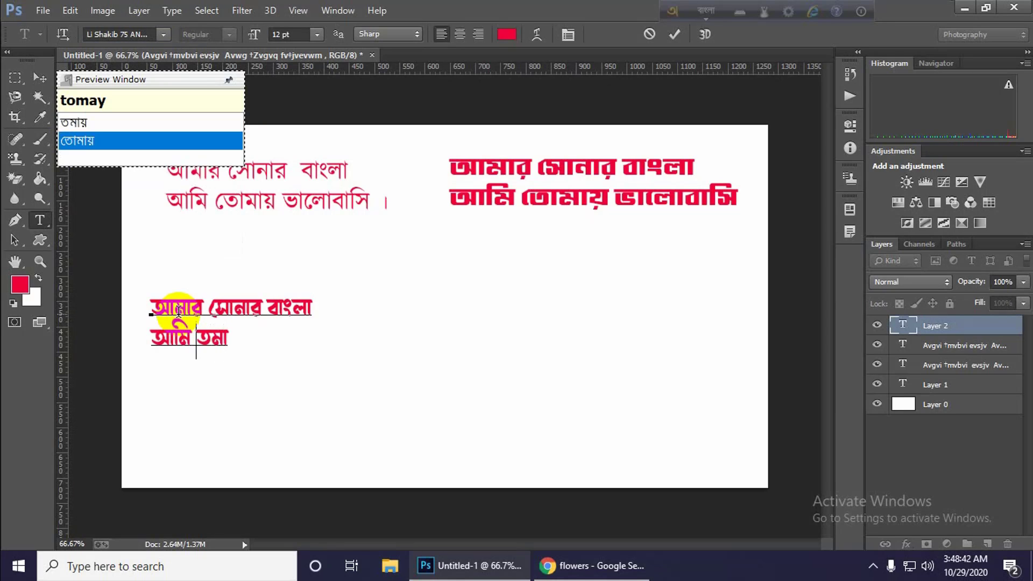
pyautogui.write(' valob')
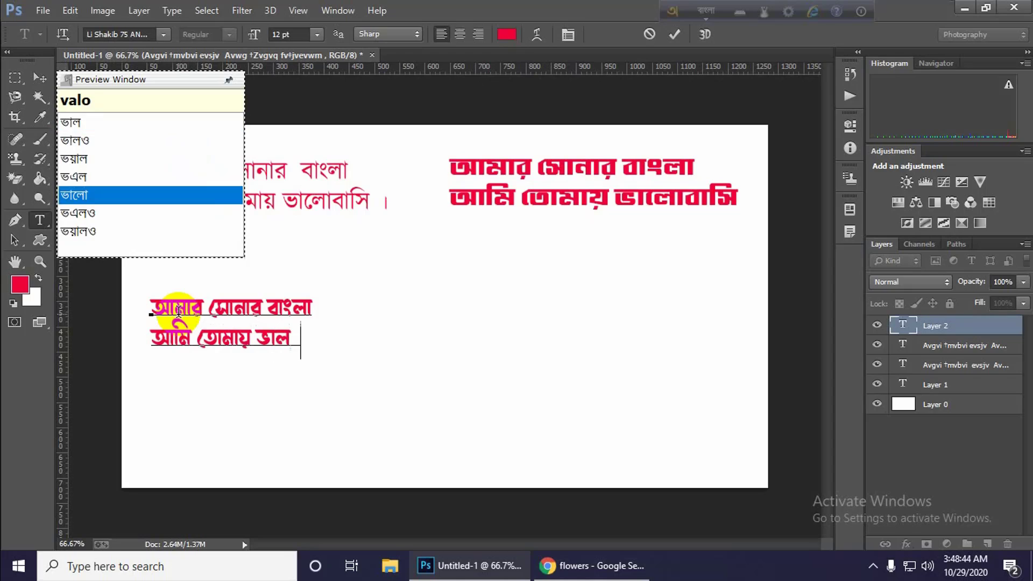
pyautogui.write('asi')
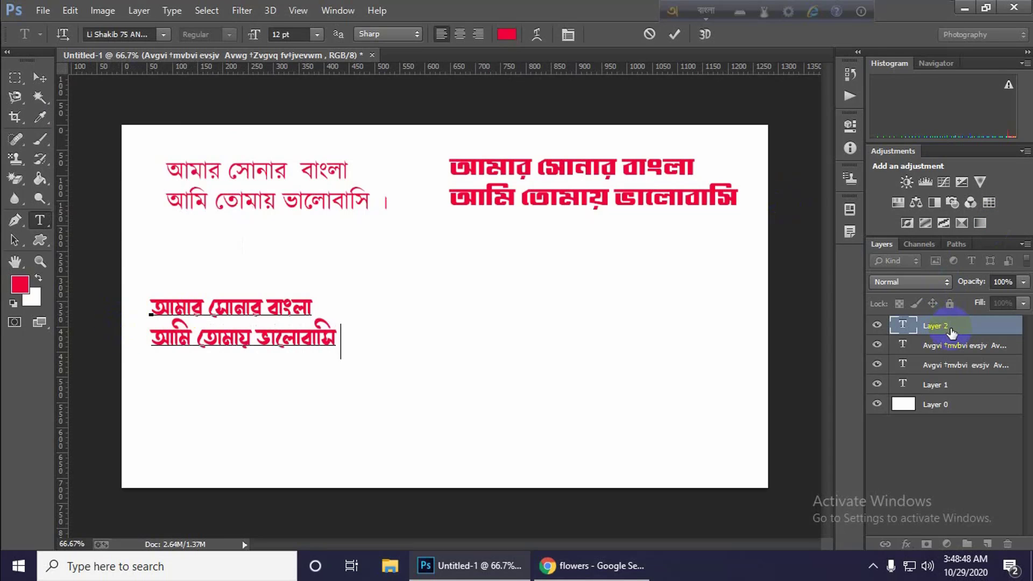
pyautogui.click(951, 330)
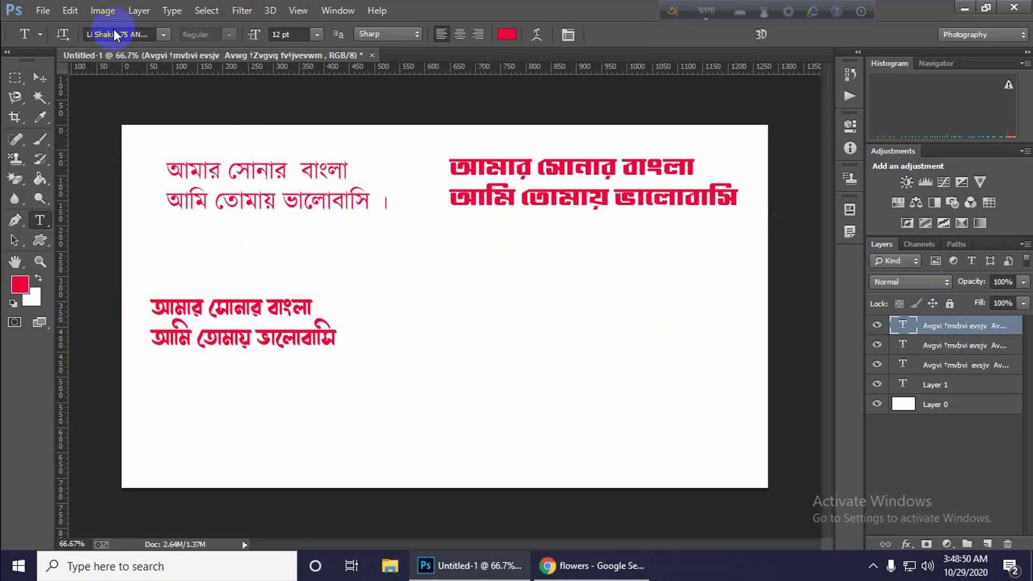
# Switch Avro Keyboard to English and try the Siyam Rupali ANSI font on the canvas's lower-left Bangla text.
pyautogui.click(162, 34)
pyautogui.click(154, 36)
pyautogui.click(709, 12)
pyautogui.click(113, 34)
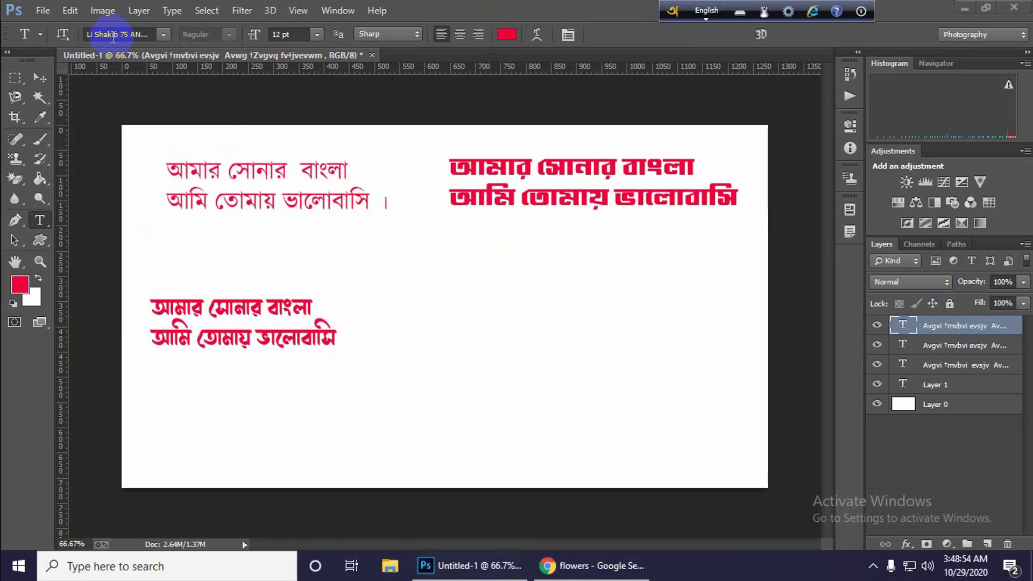
pyautogui.write('Si')
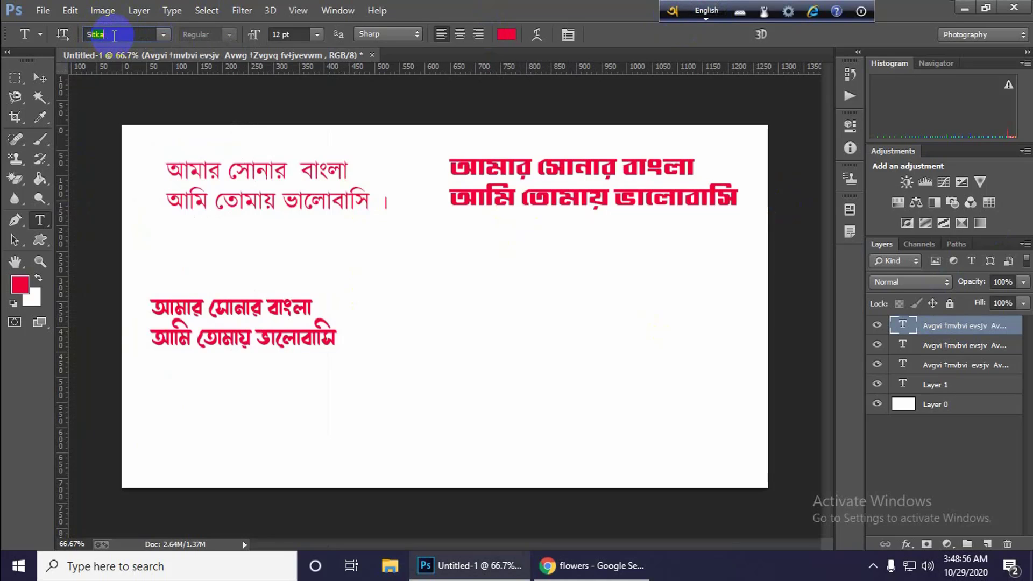
pyautogui.write('yam Rupali')
pyautogui.press('Down')
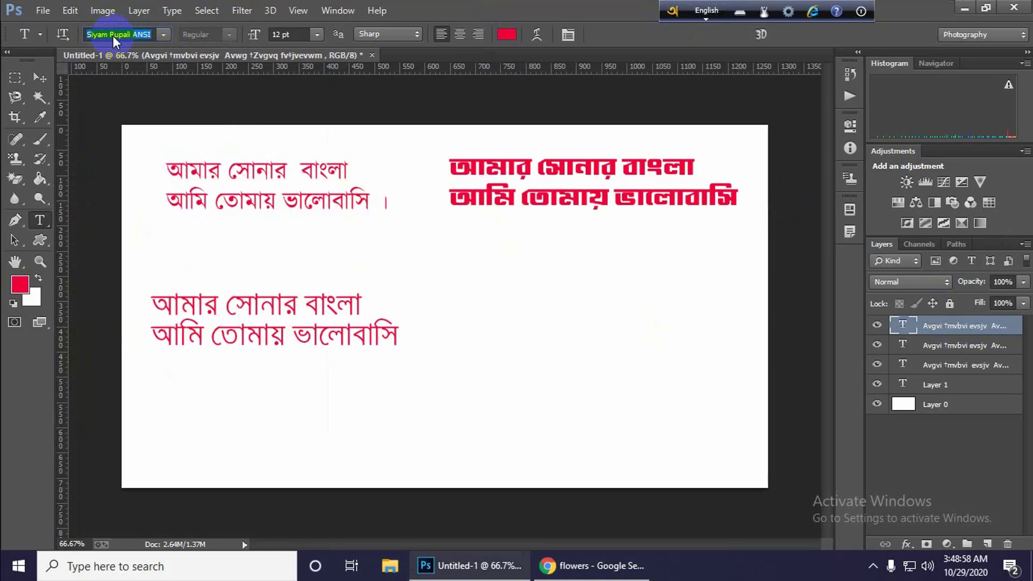
pyautogui.press('Up')
pyautogui.press('Up')
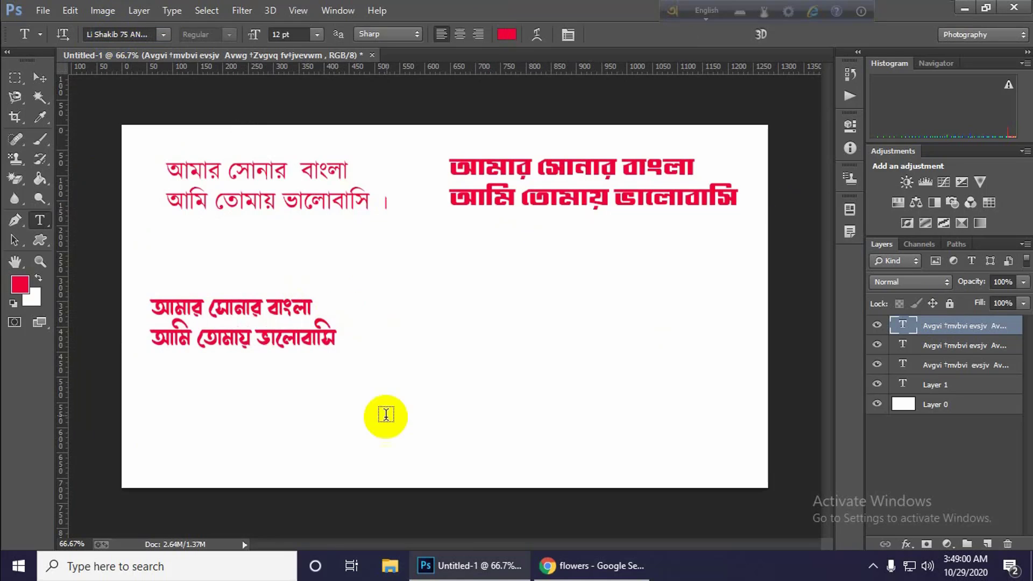
# With Avro Keyboard in Bangla mode, enter "আমার সোনার বাংলা" in Siyam Rupali ANSI on a new type layer in the canvas's lower-right area.
pyautogui.click(505, 315)
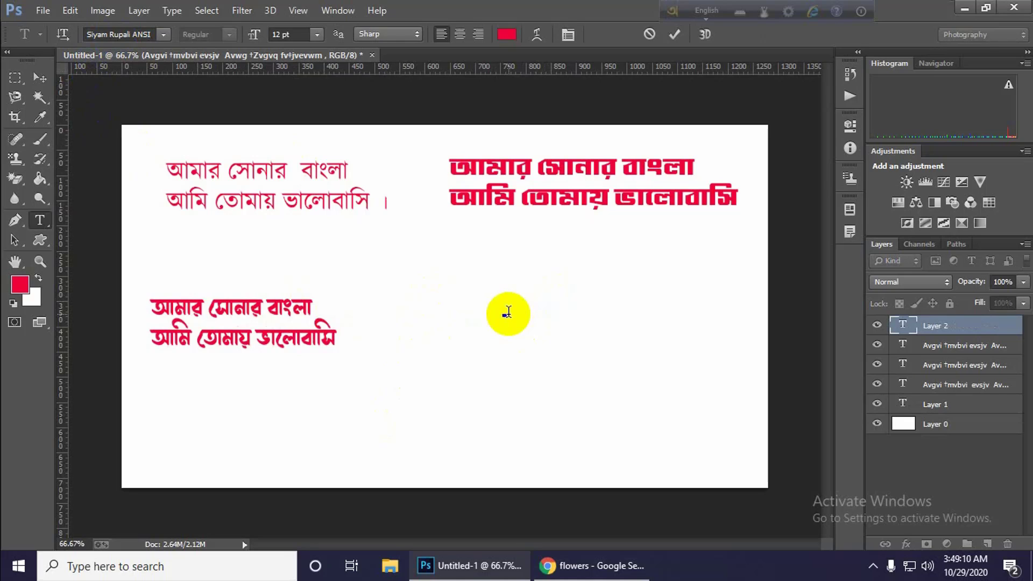
pyautogui.click(705, 16)
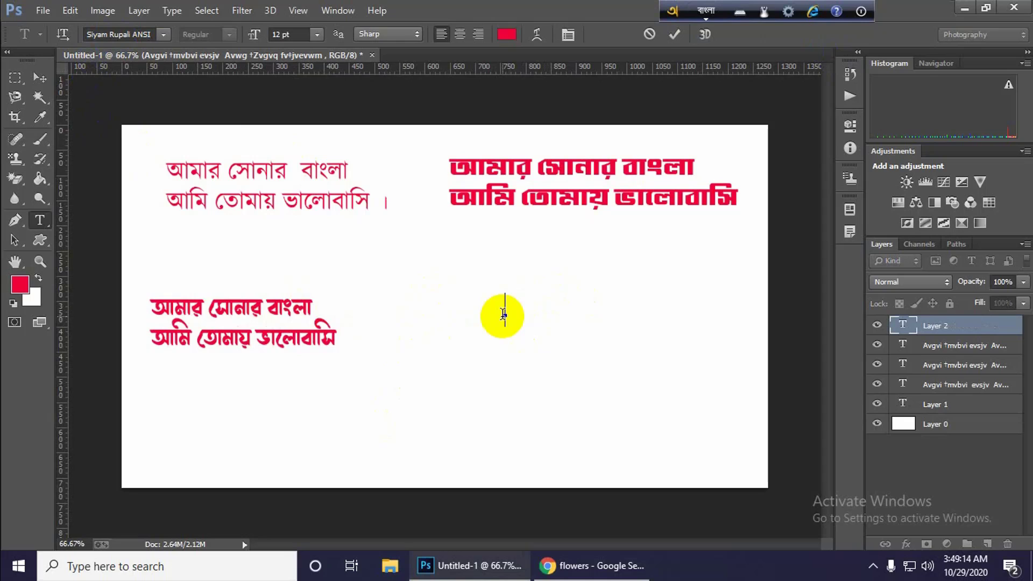
pyautogui.write('amar s')
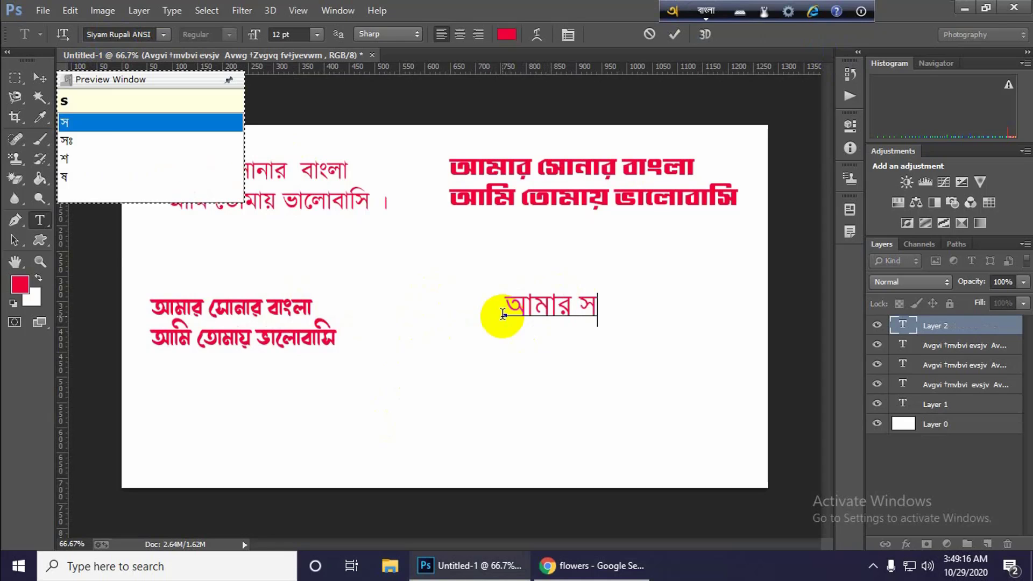
pyautogui.write('onar ')
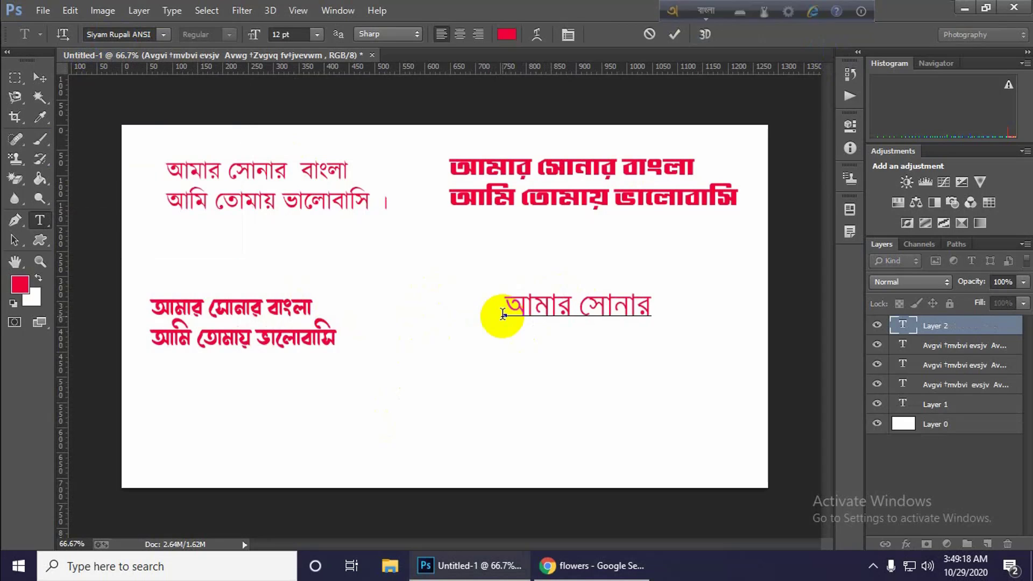
pyautogui.write('bangla')
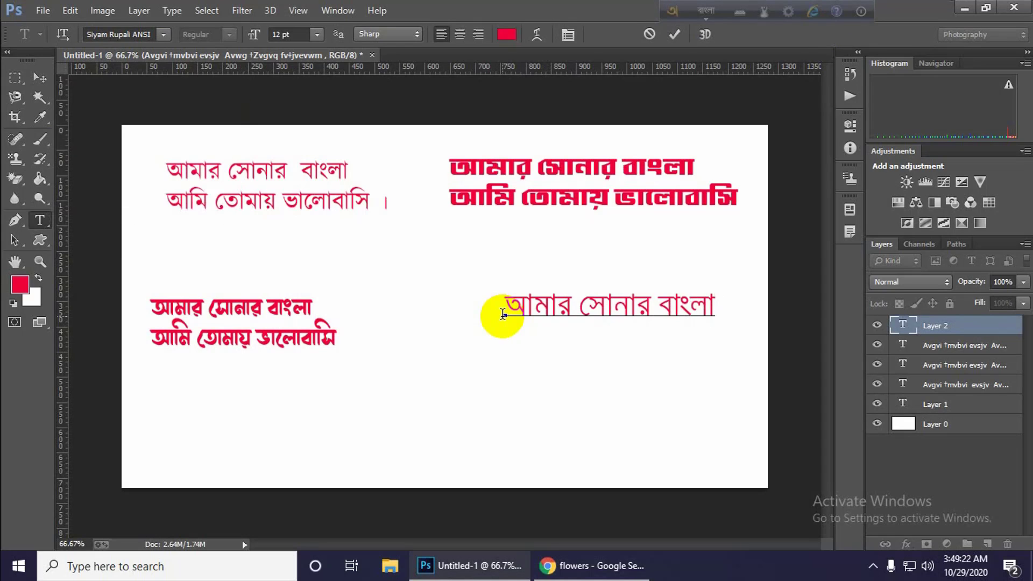
# Add "আমি তোমায় ভালোবাসি" as the second line of the Siyam Rupali ANSI text and commit it.
pyautogui.press('Return')
pyautogui.write('am tomay ')
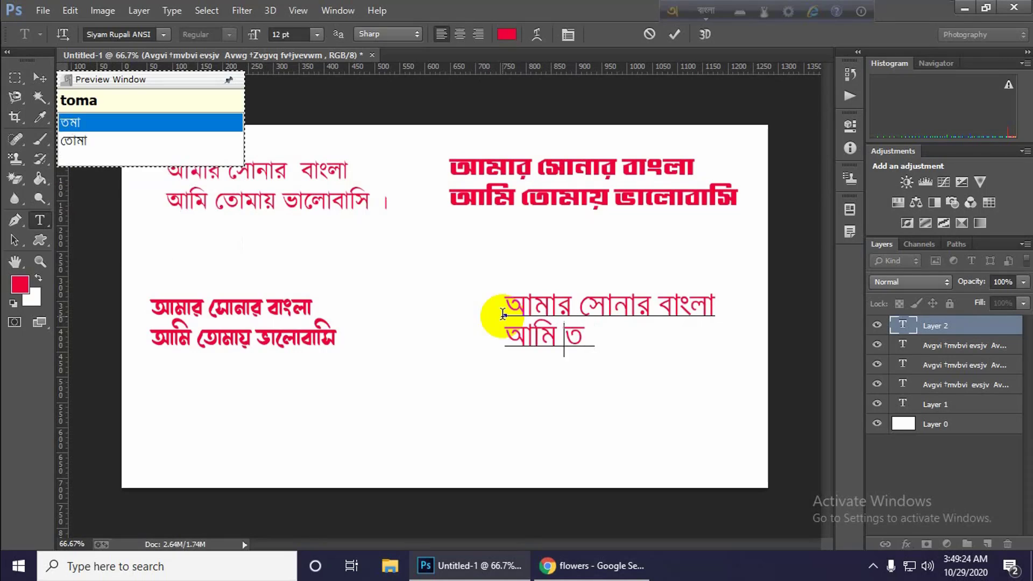
pyautogui.write('valo')
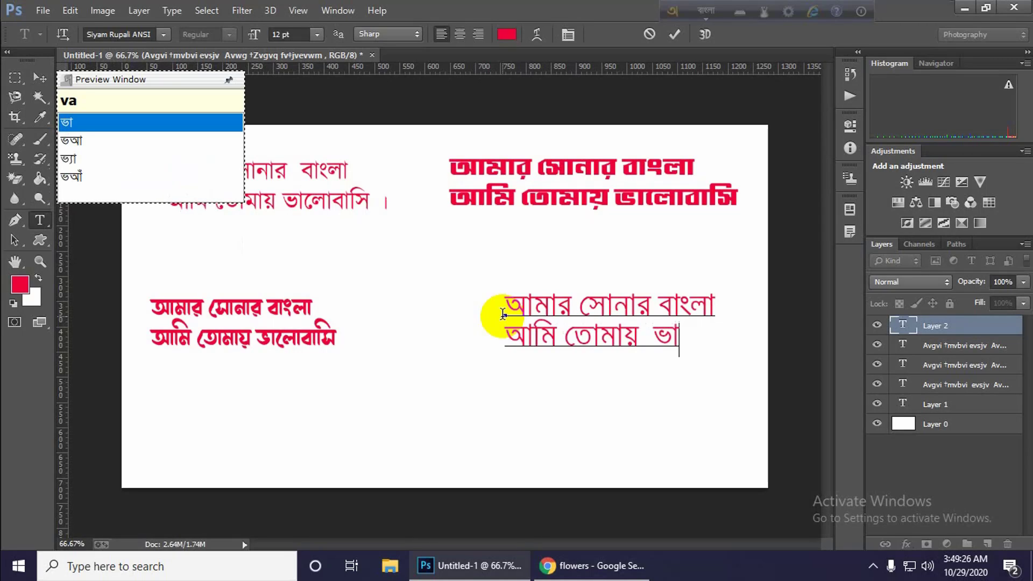
pyautogui.write('basi')
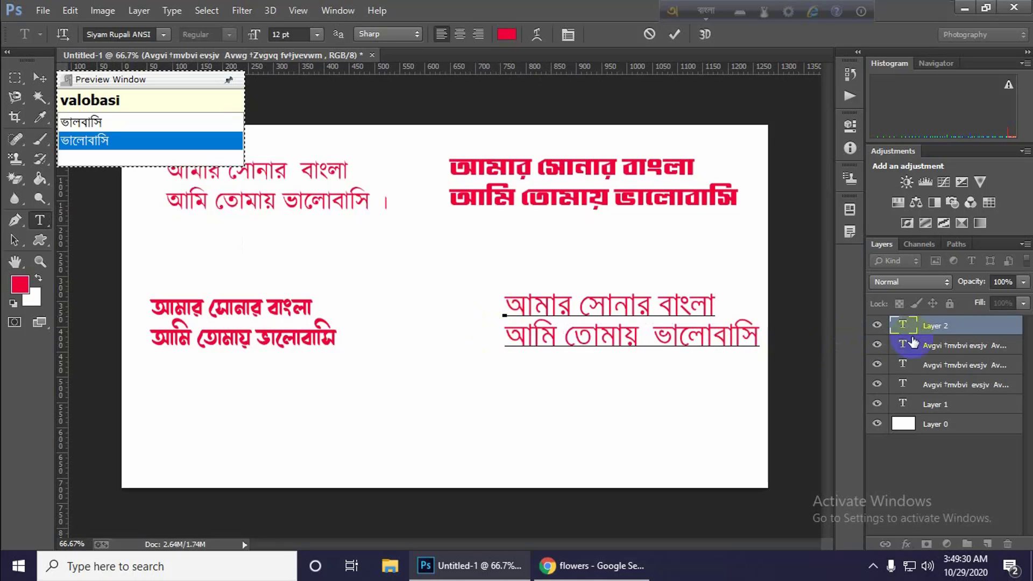
pyautogui.click(943, 330)
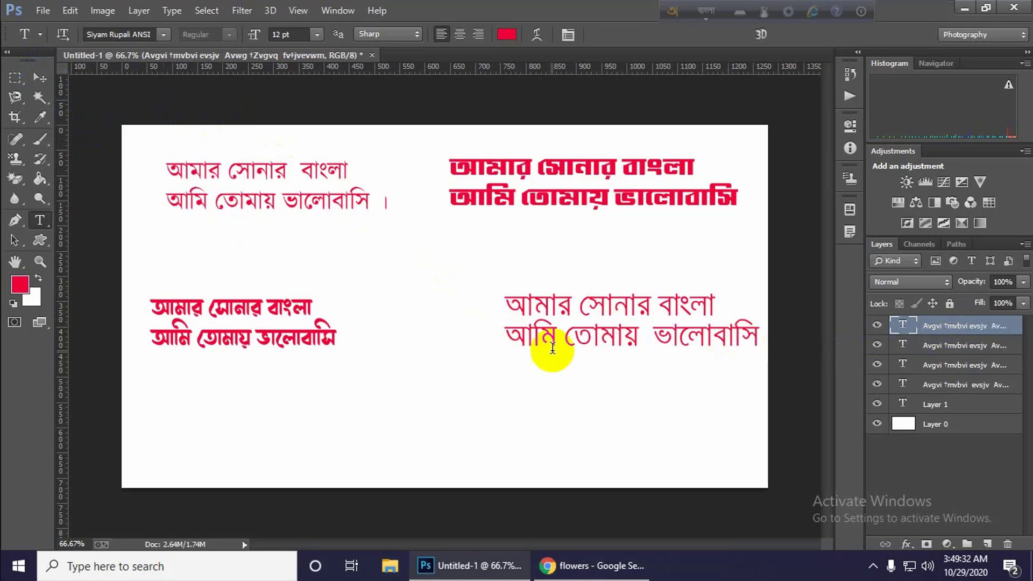
# Move the Siyam Rupali ANSI text slightly left and down, away from the canvas's right edge.
pyautogui.moveTo(616, 337); pyautogui.dragTo(566, 337)
pyautogui.click(39, 77)
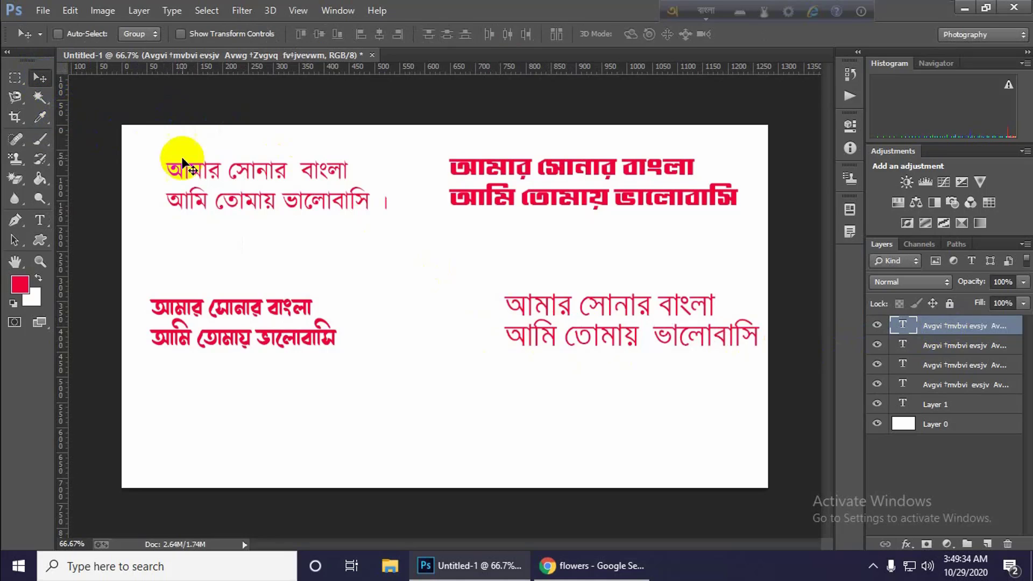
pyautogui.moveTo(656, 337); pyautogui.dragTo(630, 339)
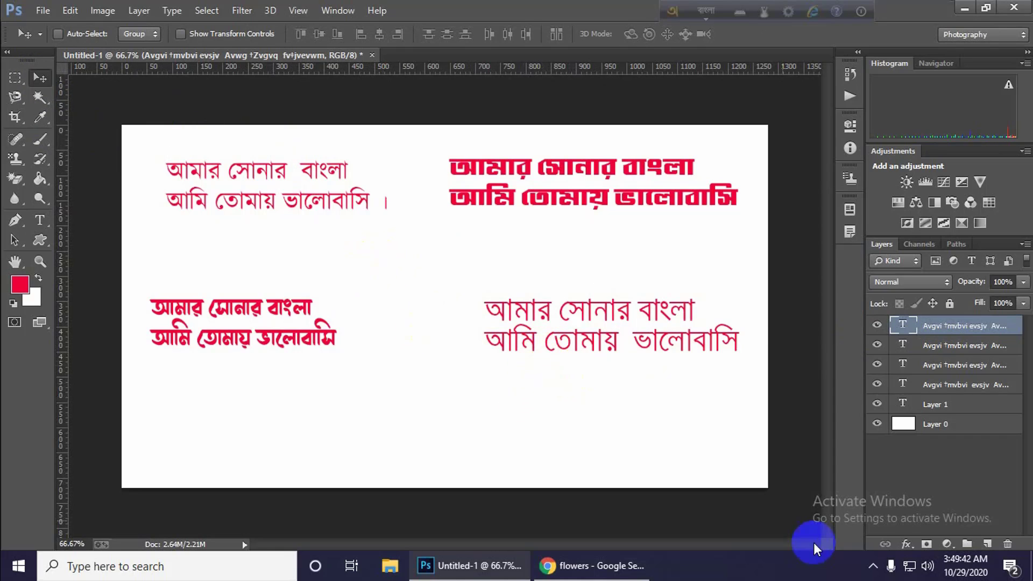
pyautogui.click(872, 570)
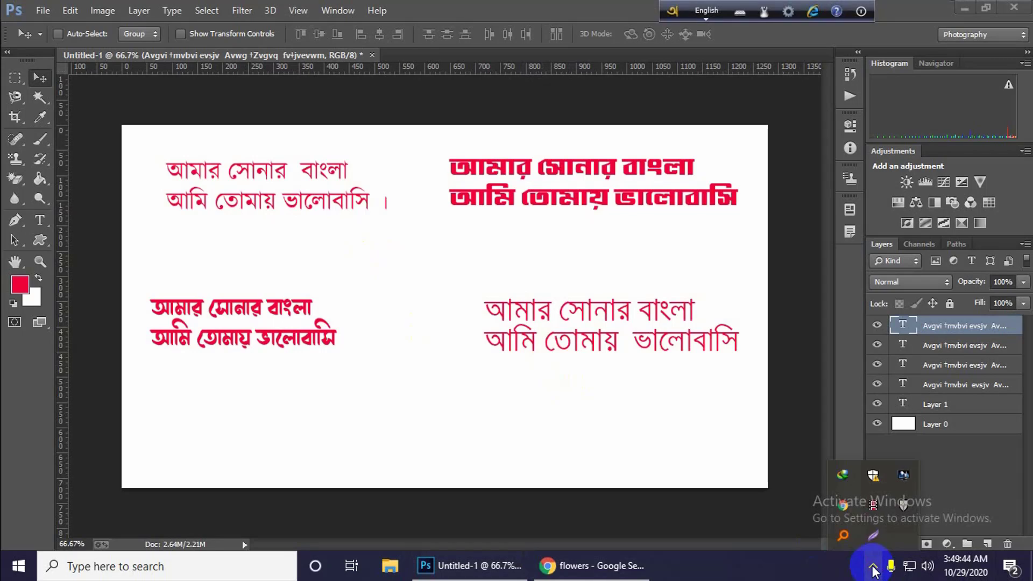
pyautogui.click(872, 510)
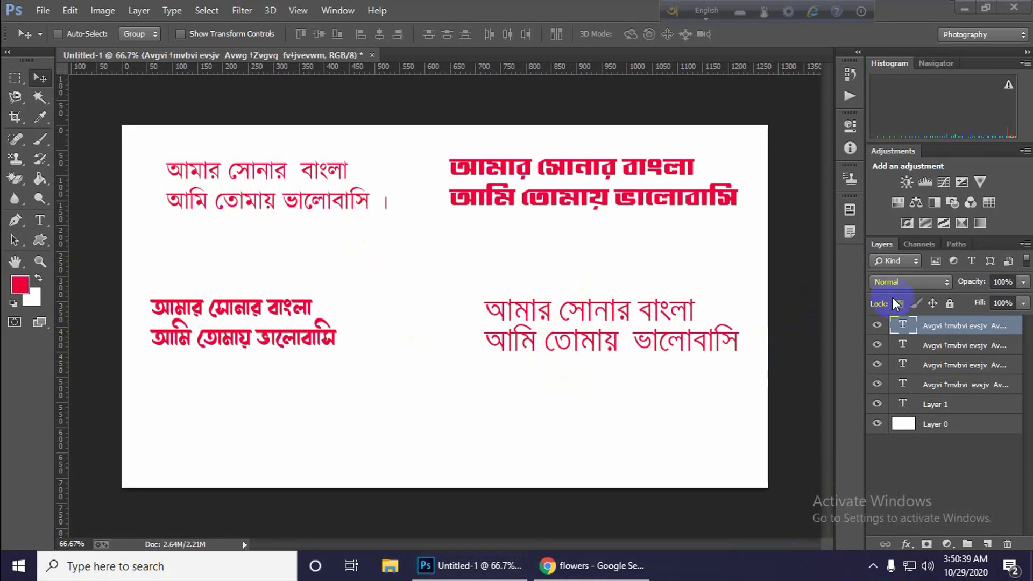
pyautogui.click(602, 323)
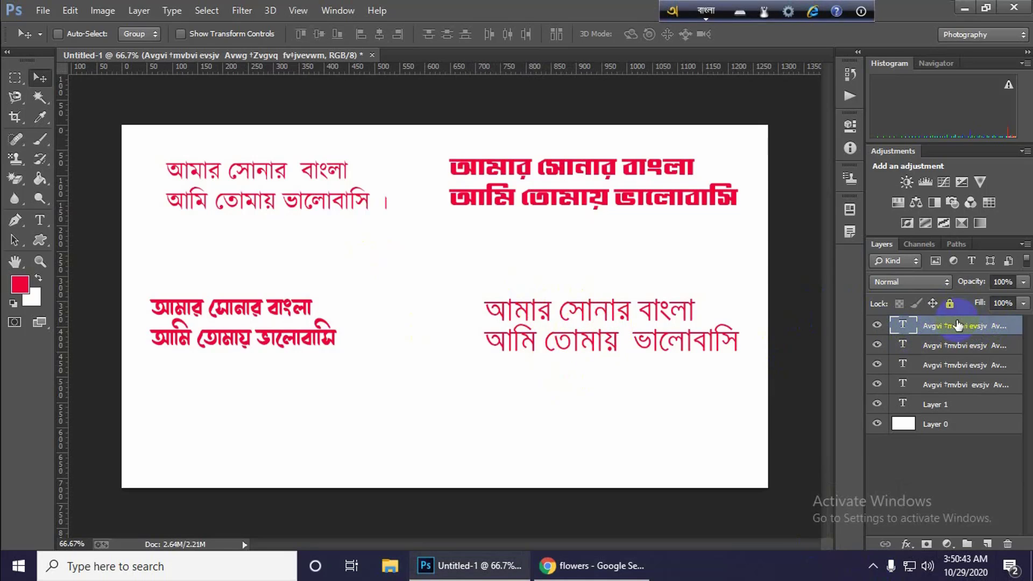
pyautogui.moveTo(616, 346)
pyautogui.mouseDown()
pyautogui.moveTo(554, 369)
pyautogui.moveTo(618, 364)
pyautogui.moveTo(612, 338)
pyautogui.moveTo(604, 357)
pyautogui.mouseUp()
# Switch to Chrome and search Google for "free bangla font download" in a new tab.
pyautogui.click(620, 568)
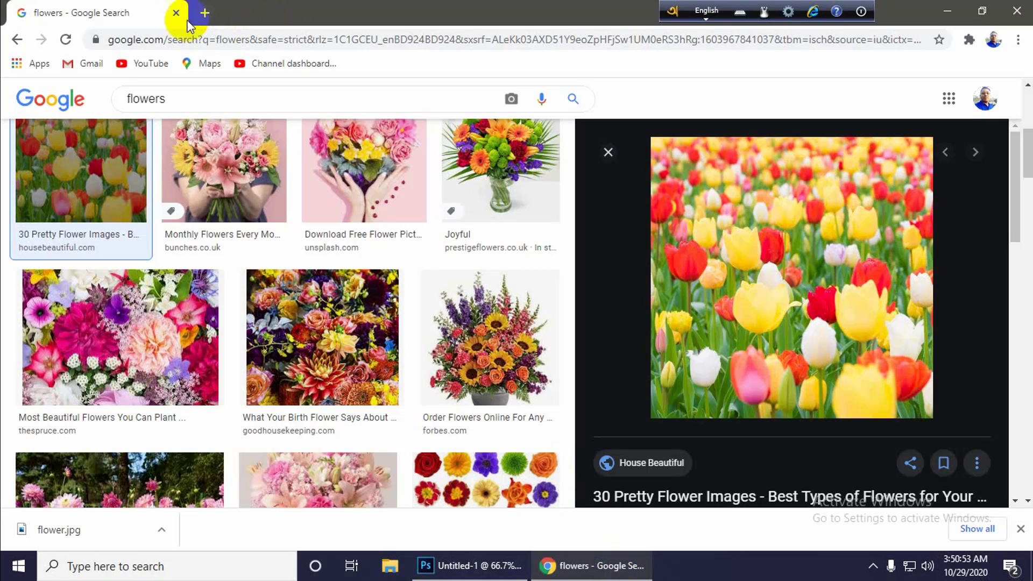
pyautogui.click(204, 12)
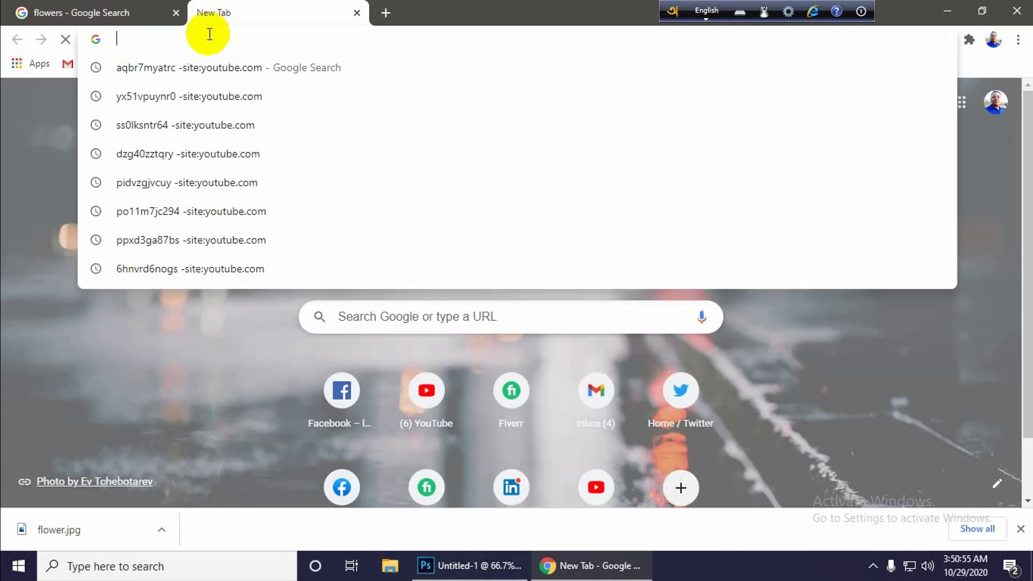
pyautogui.write('free bangla font download')
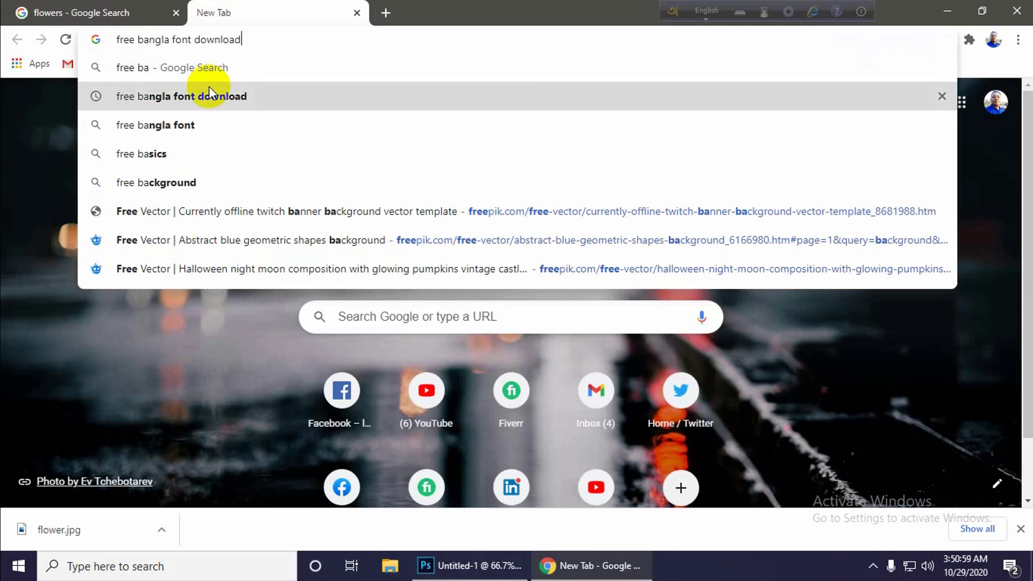
pyautogui.click(209, 89)
# Open the Lipighor - Bangla Font website from the search results.
pyautogui.scroll(-2, 274, 216)
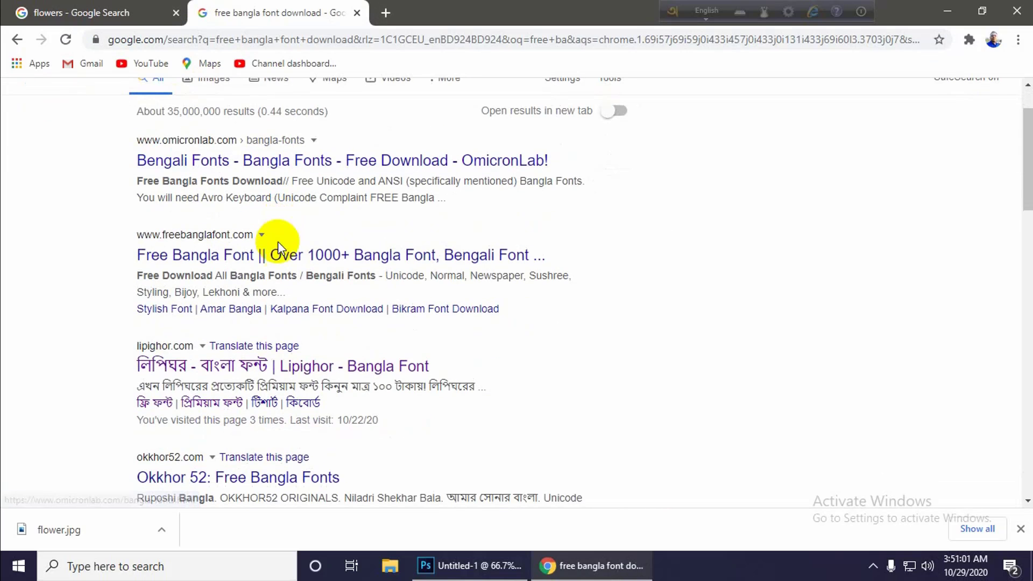
pyautogui.scroll(2, 258, 241)
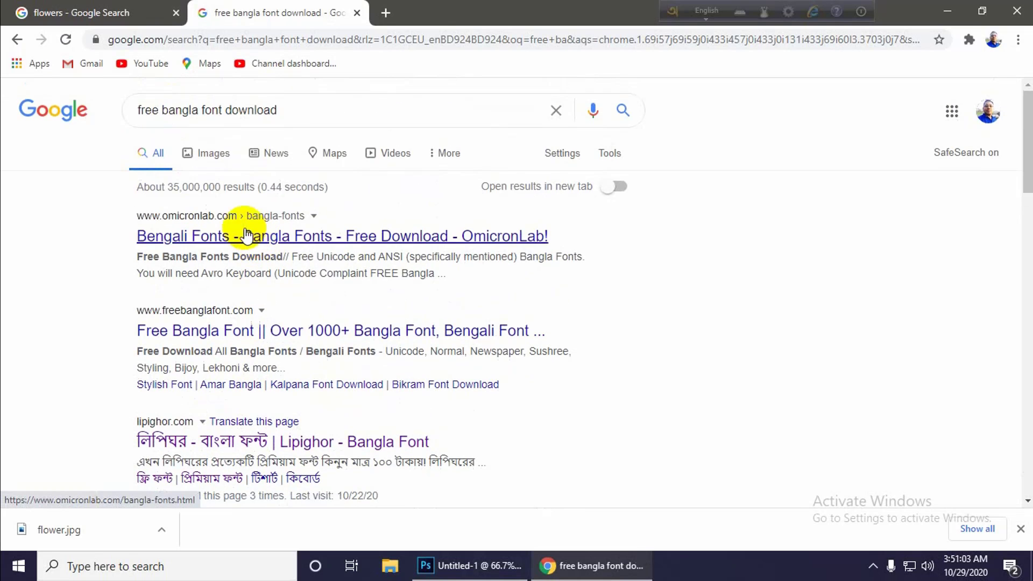
pyautogui.scroll(-1, 238, 342)
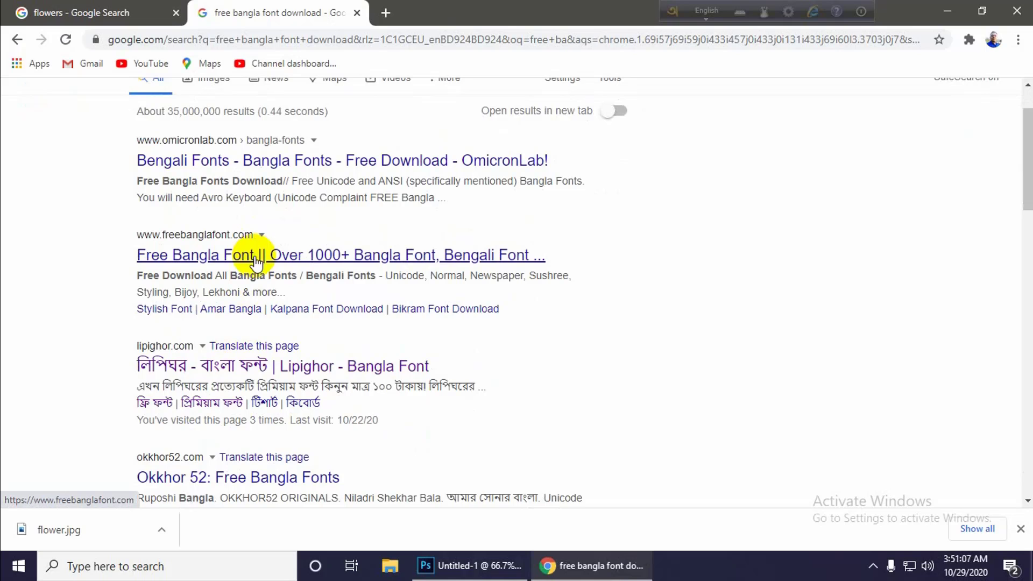
pyautogui.click(259, 368)
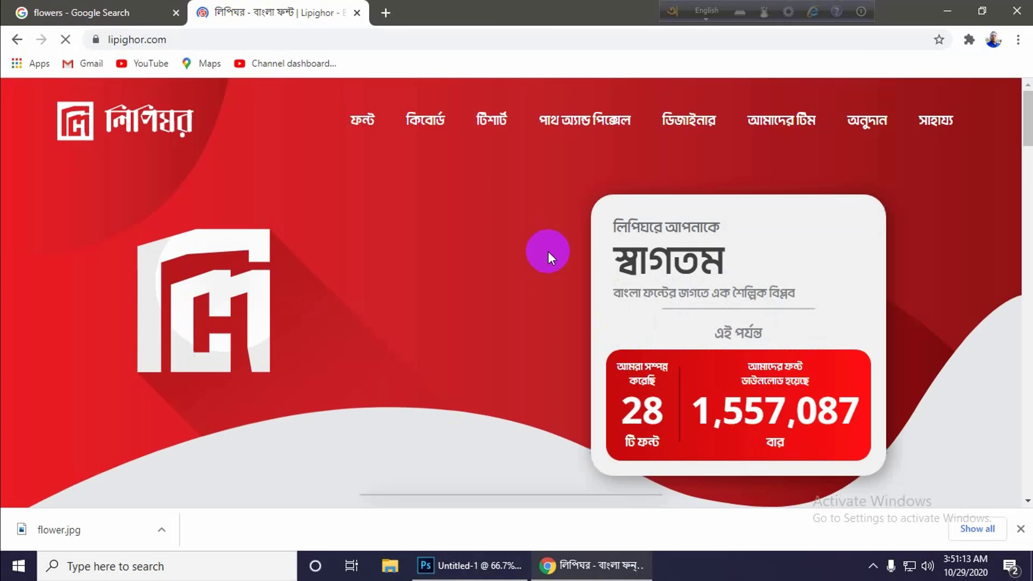
# Open the free fonts (ফ্রি ফন্ট) page of the Lipighor website.
pyautogui.scroll(-6, 489, 334)
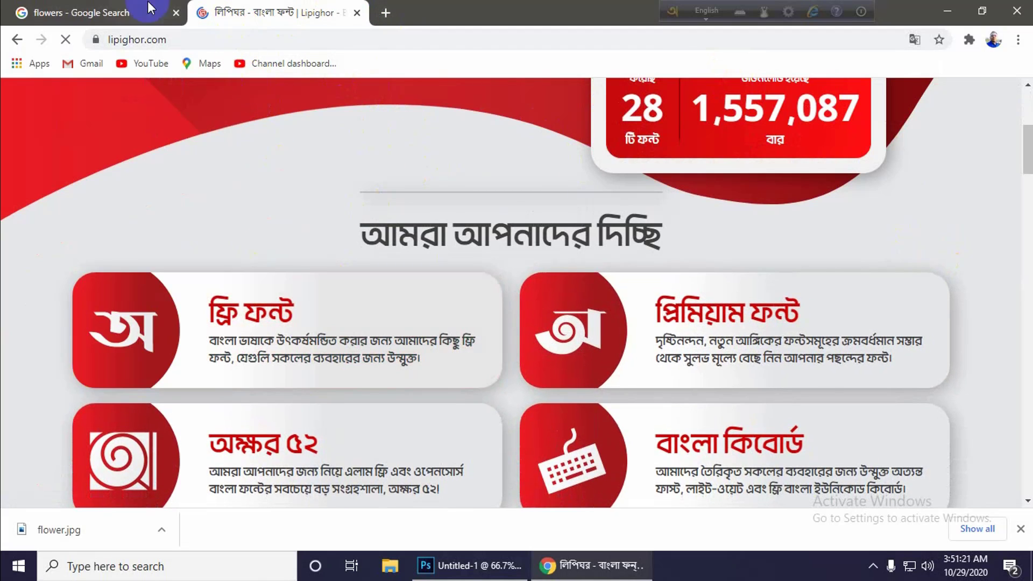
pyautogui.click(107, 12)
pyautogui.click(280, 13)
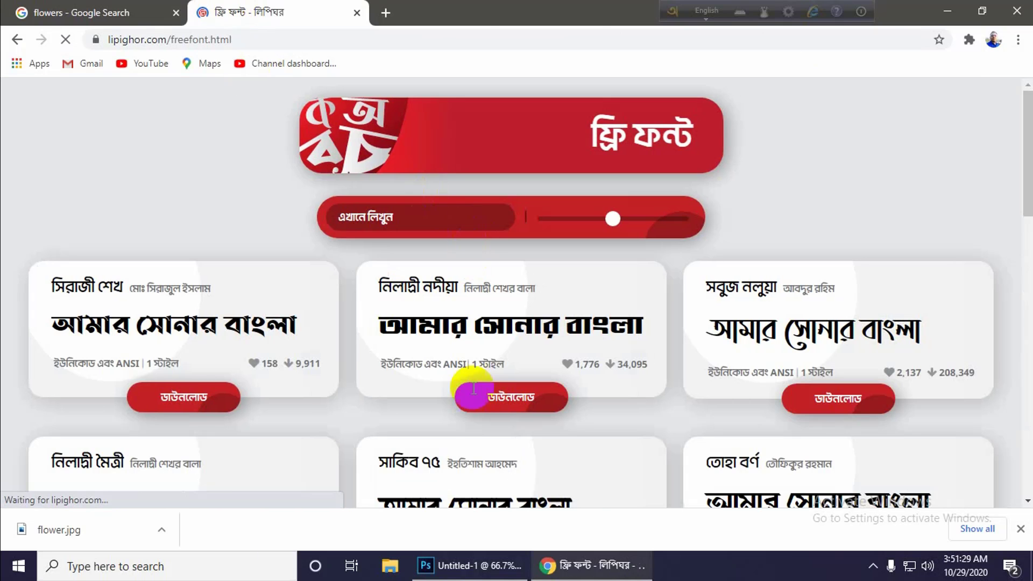
# Examine the font samples and their Unicode or ANSI support on the first two pages of the free font list.
pyautogui.scroll(-4, 494, 366)
pyautogui.scroll(-1, 274, 377)
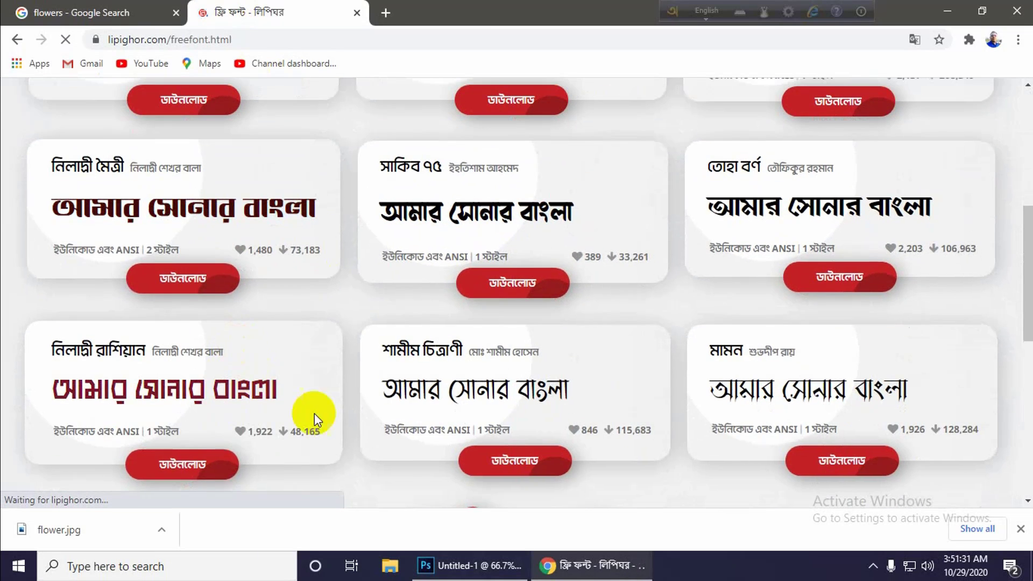
pyautogui.scroll(-3, 753, 414)
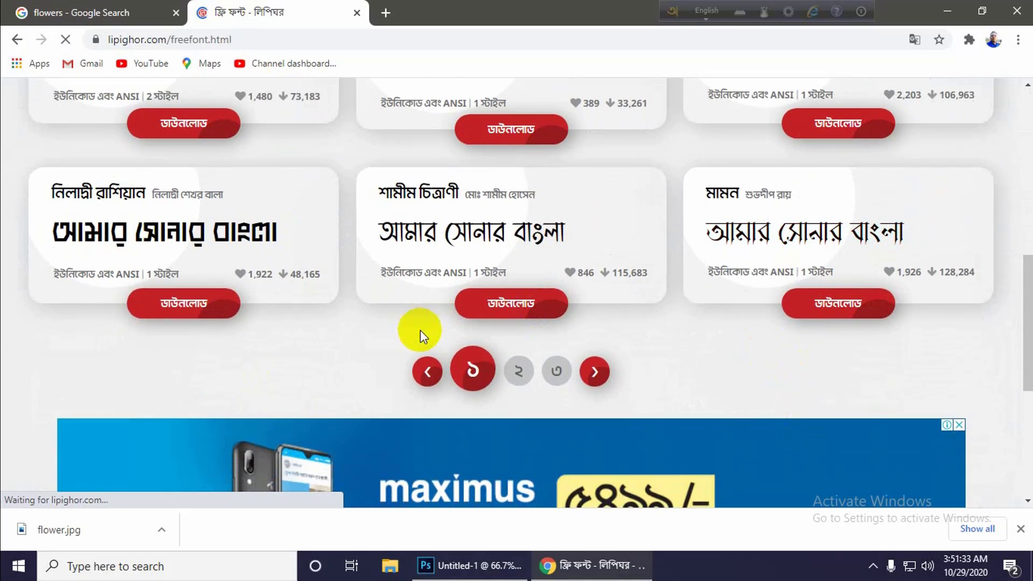
pyautogui.scroll(3, 421, 330)
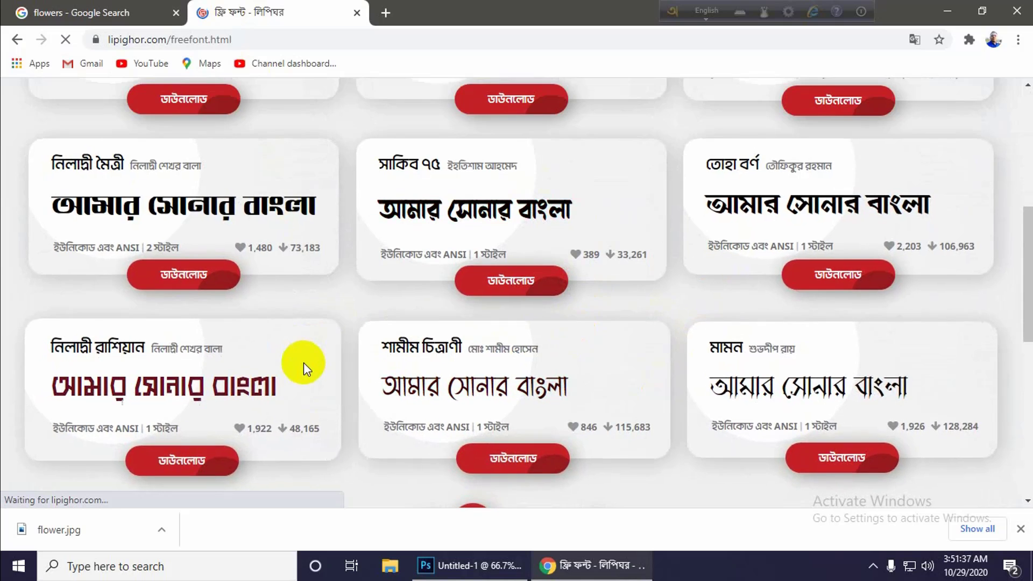
pyautogui.scroll(-2, 592, 430)
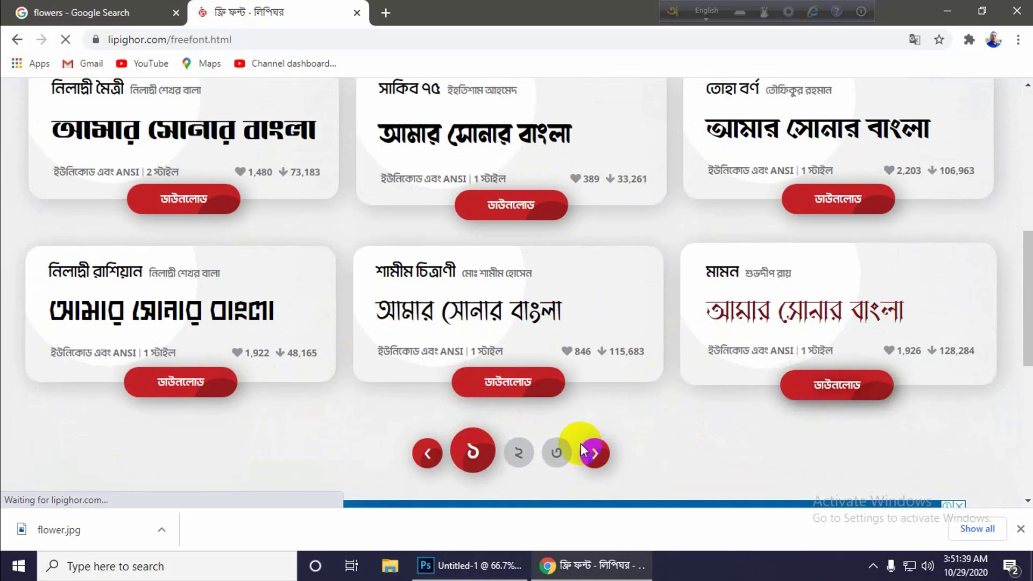
pyautogui.click(511, 452)
pyautogui.scroll(1, 342, 432)
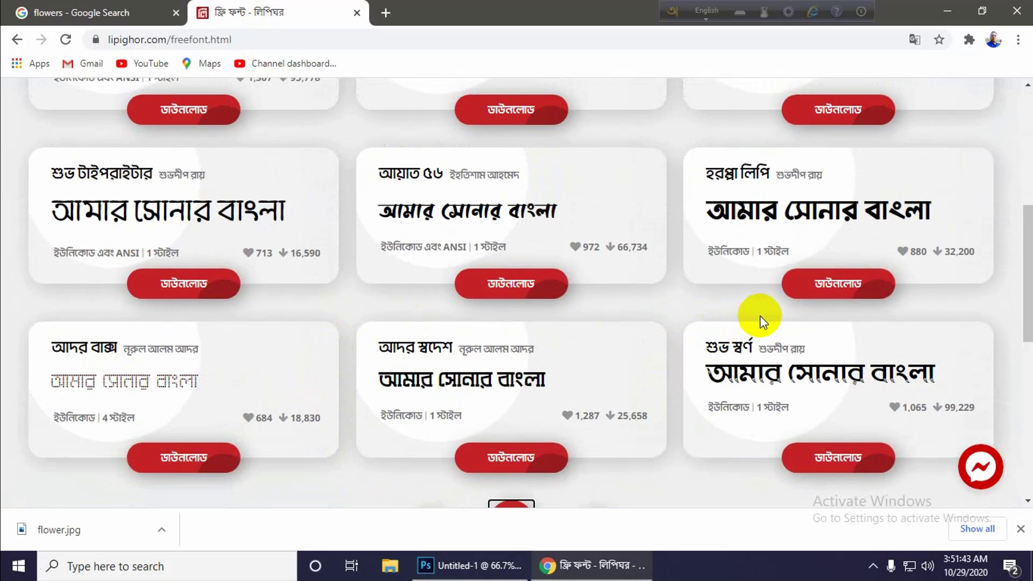
pyautogui.scroll(-2, 617, 461)
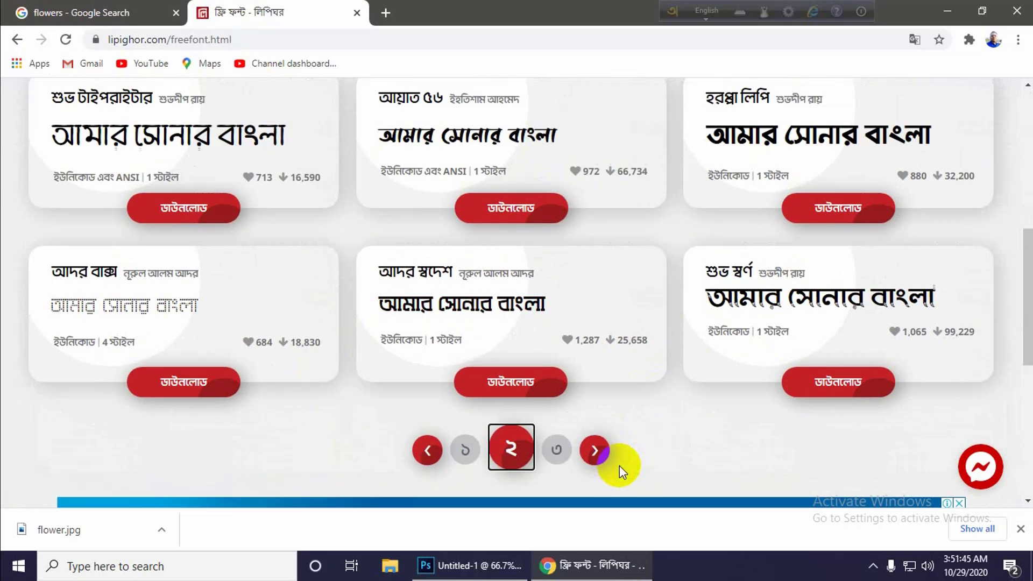
pyautogui.scroll(-1, 619, 466)
pyautogui.scroll(7, 707, 321)
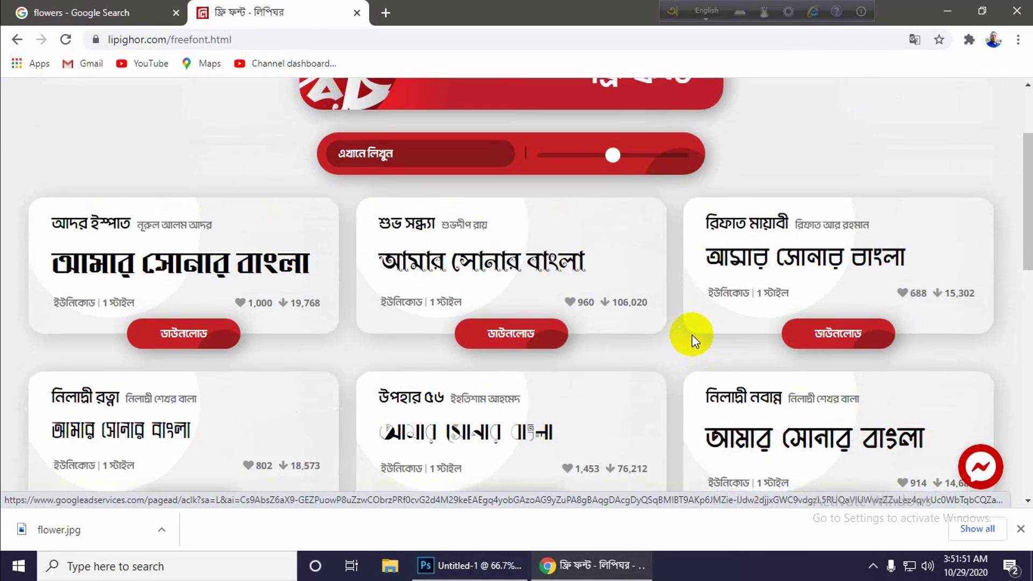
pyautogui.scroll(-1, 692, 340)
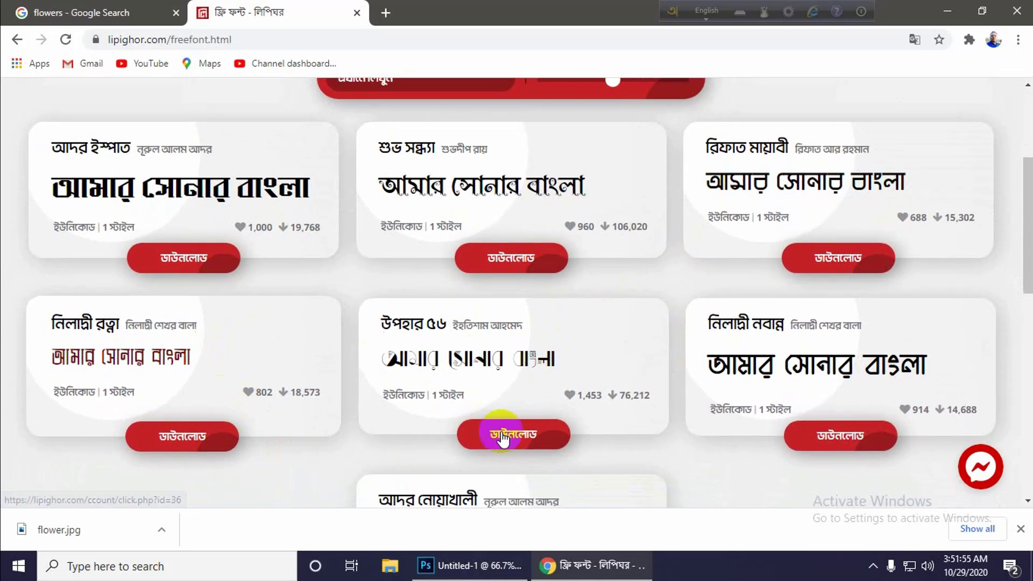
pyautogui.scroll(-5, 492, 430)
# Return to the first page of the free font list and open the নিলাদ্রী রাশিয়ান font's page.
pyautogui.click(595, 376)
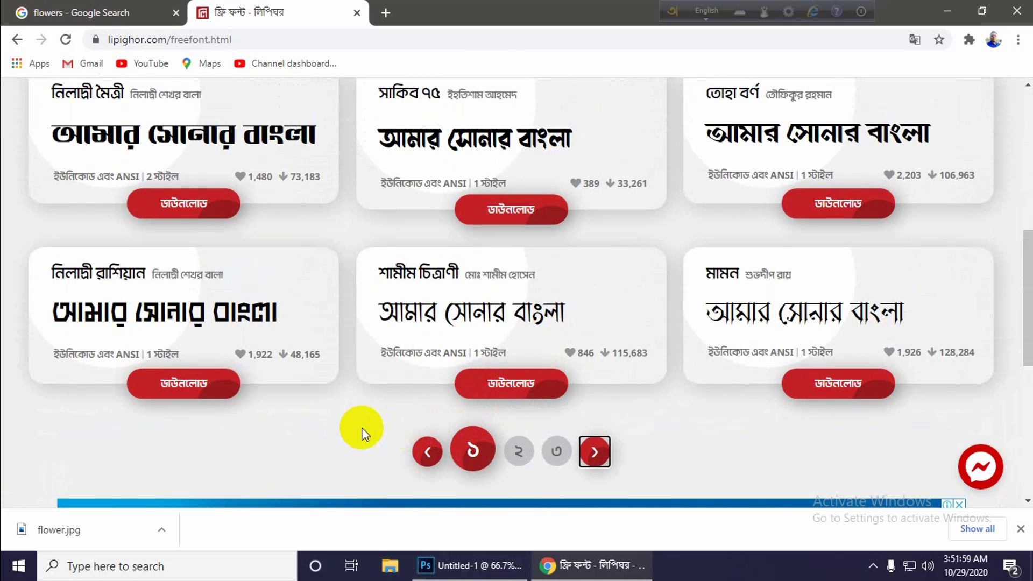
pyautogui.scroll(6, 370, 438)
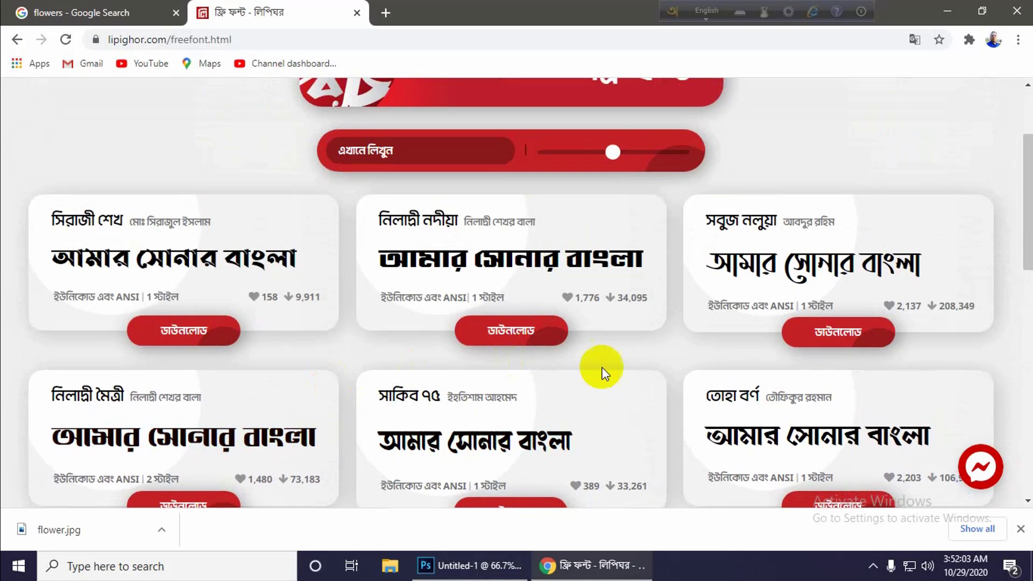
pyautogui.scroll(-4, 699, 353)
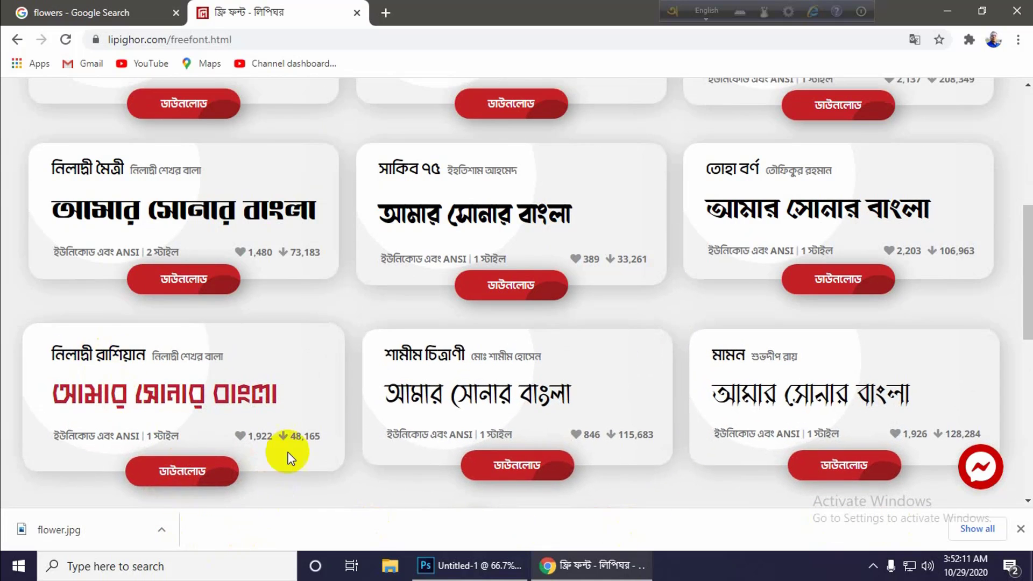
pyautogui.click(218, 463)
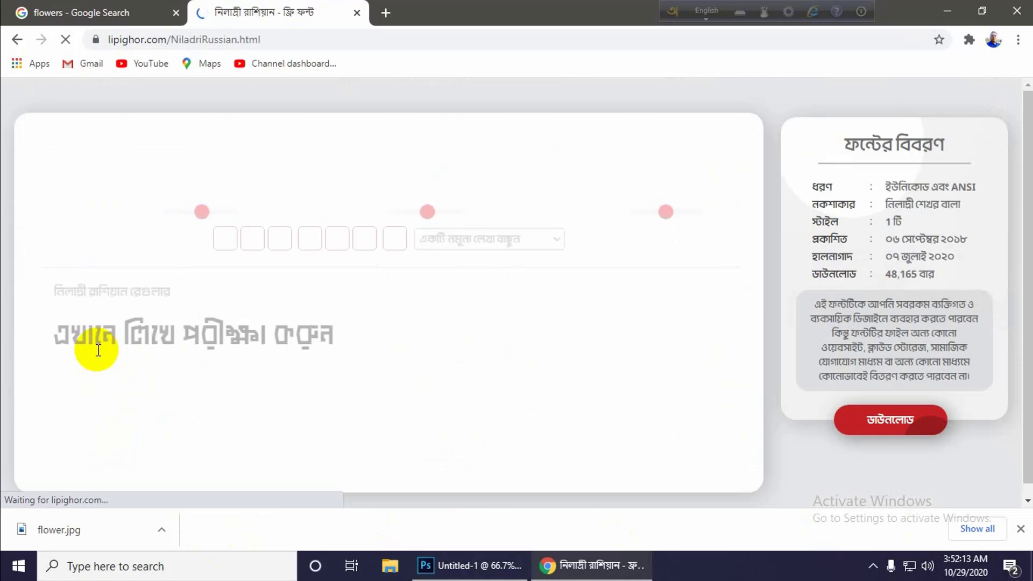
# Request the নিলাদ্রী রাশিয়ান font download and agree to the site's usage terms.
pyautogui.scroll(-5, 424, 379)
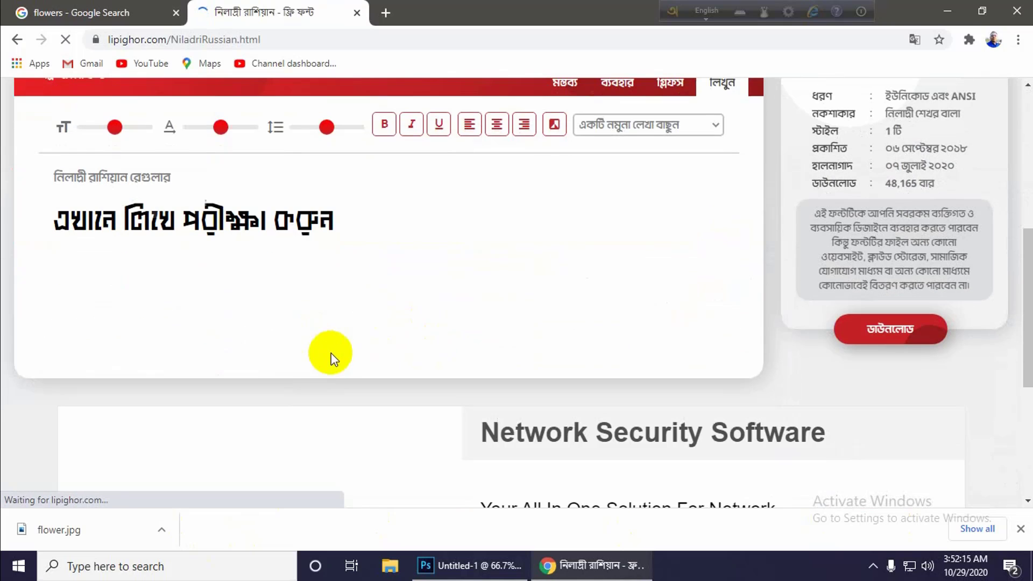
pyautogui.scroll(4, 425, 305)
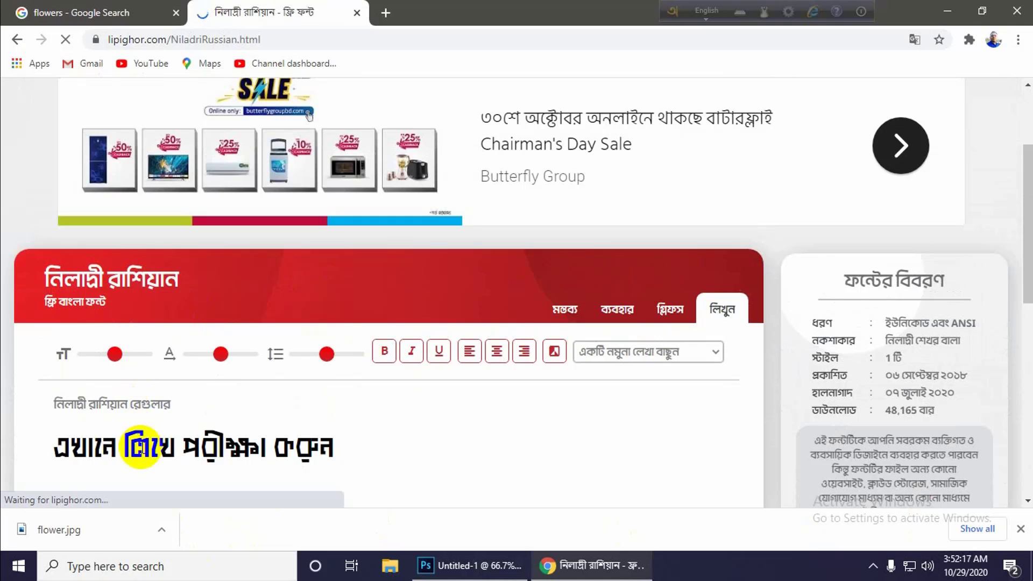
pyautogui.scroll(3, 595, 242)
pyautogui.scroll(-10, 595, 242)
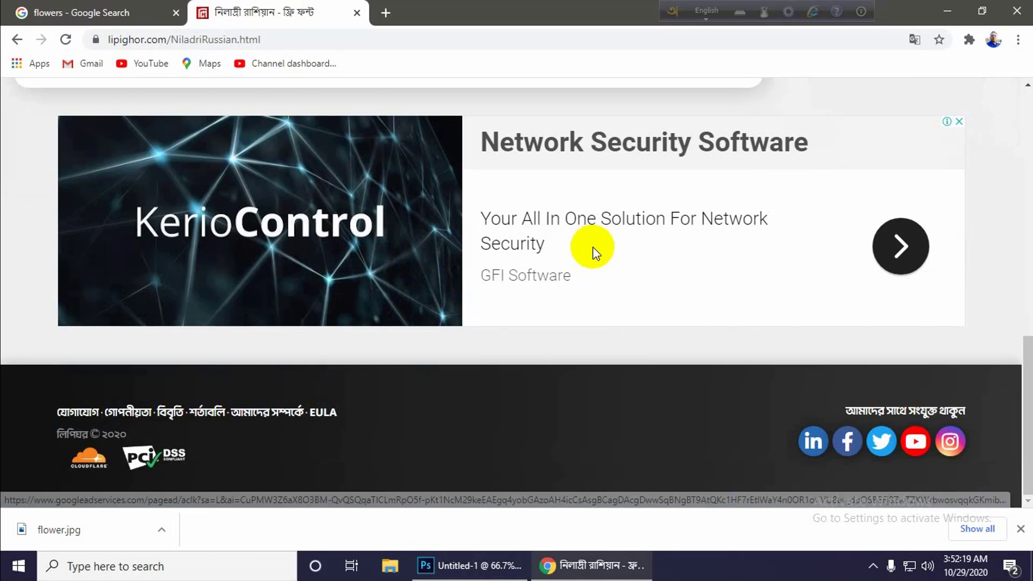
pyautogui.scroll(5, 565, 264)
pyautogui.scroll(1, 904, 341)
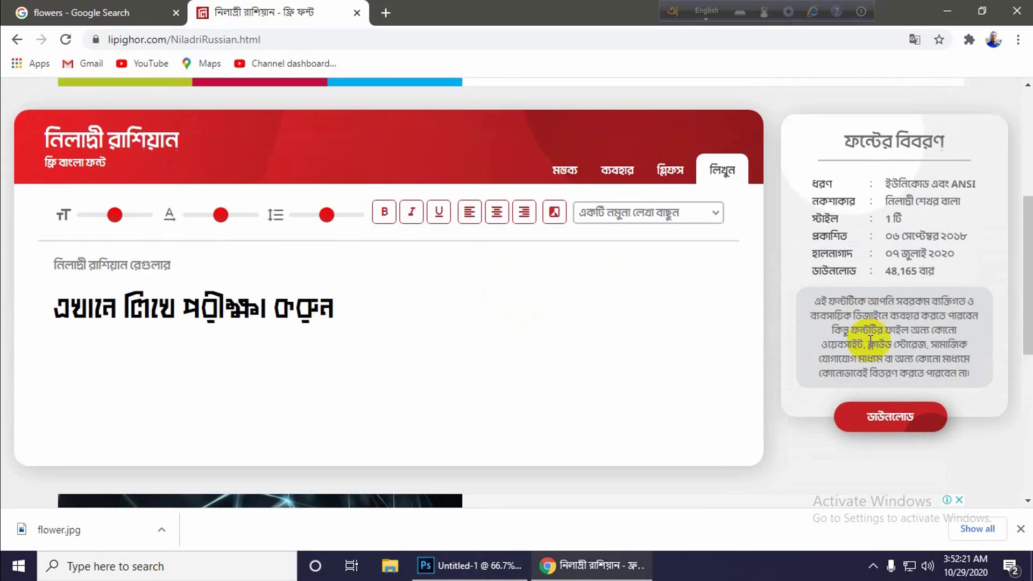
pyautogui.click(927, 417)
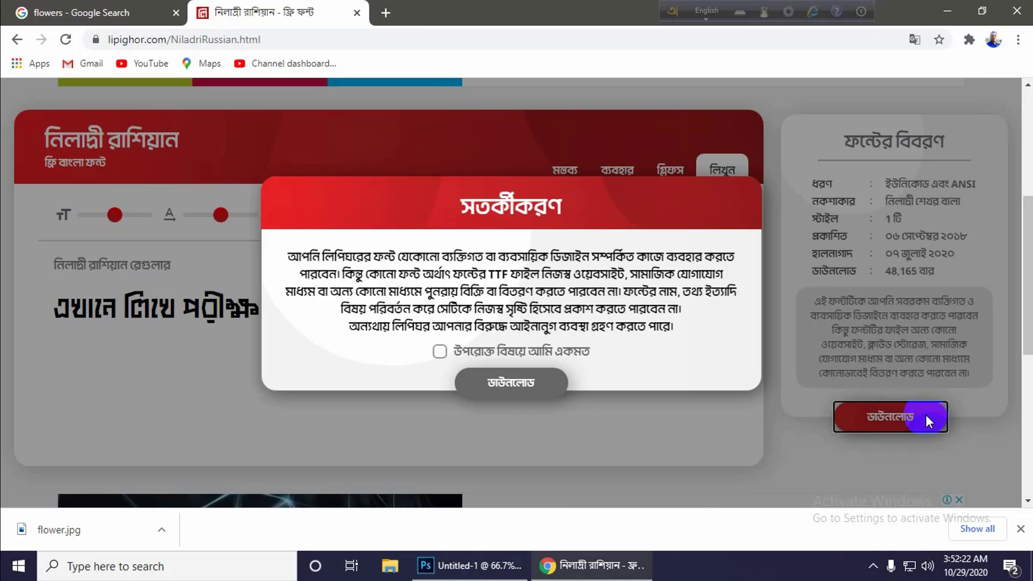
pyautogui.click(450, 353)
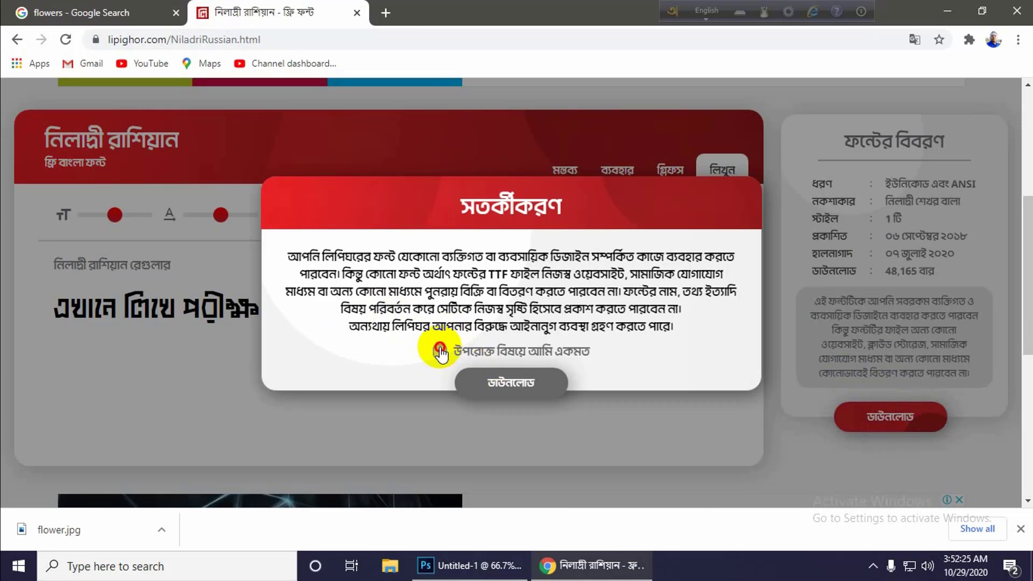
pyautogui.click(509, 388)
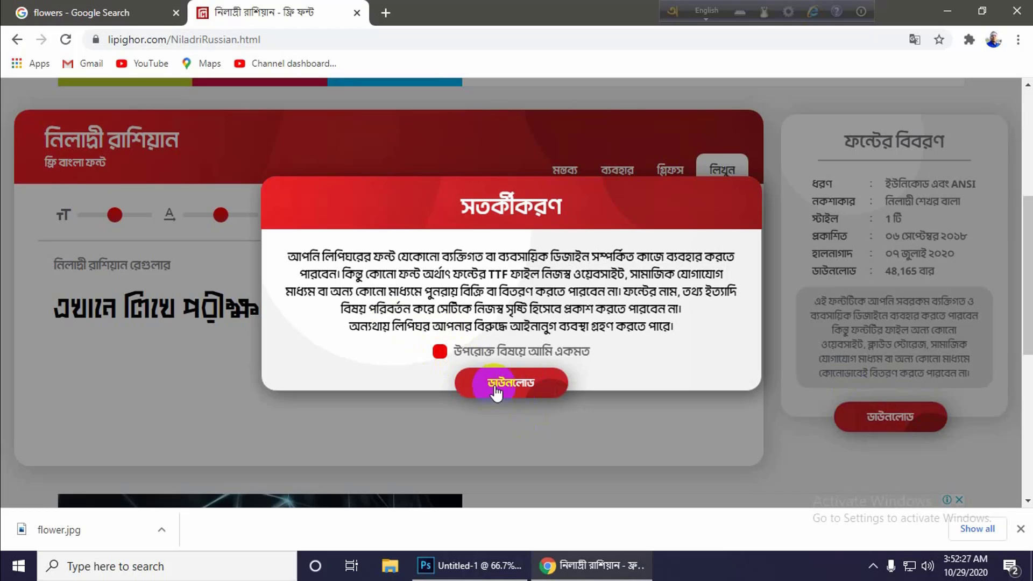
pyautogui.click(500, 388)
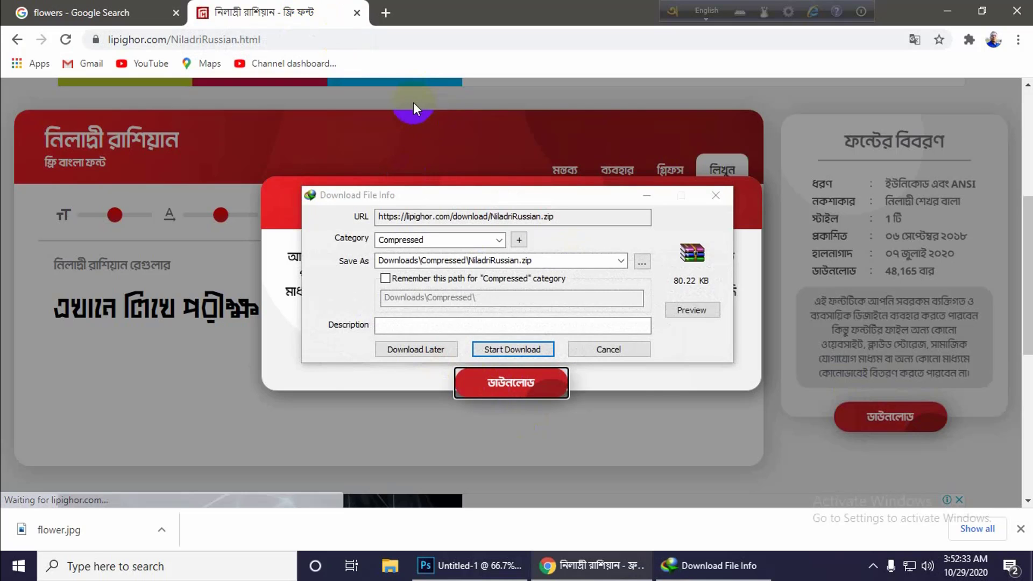
# Download NiladriRussian.zip under the Compressed category and open the folder that contains it.
pyautogui.click(427, 242)
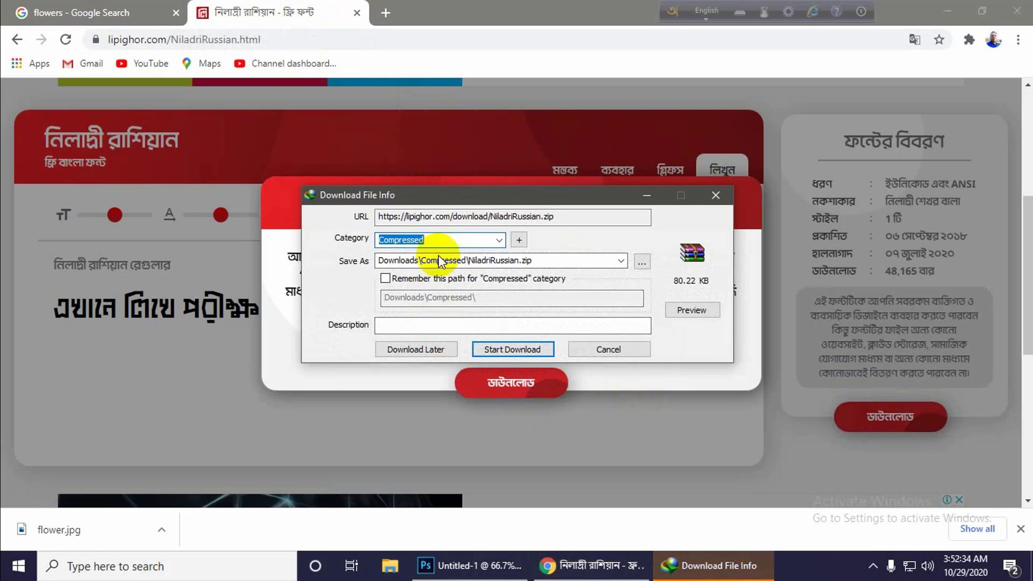
pyautogui.click(512, 349)
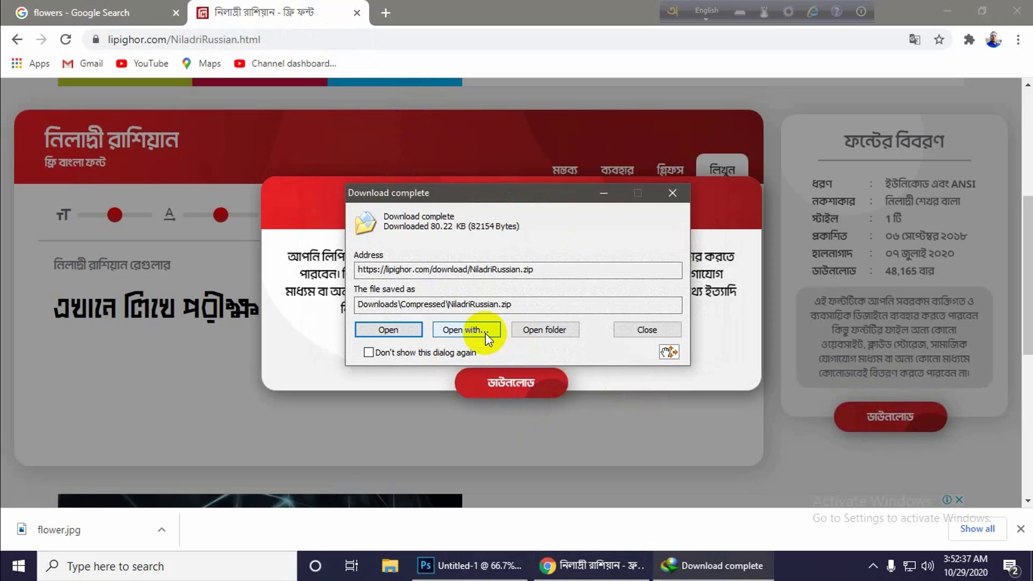
pyautogui.click(540, 330)
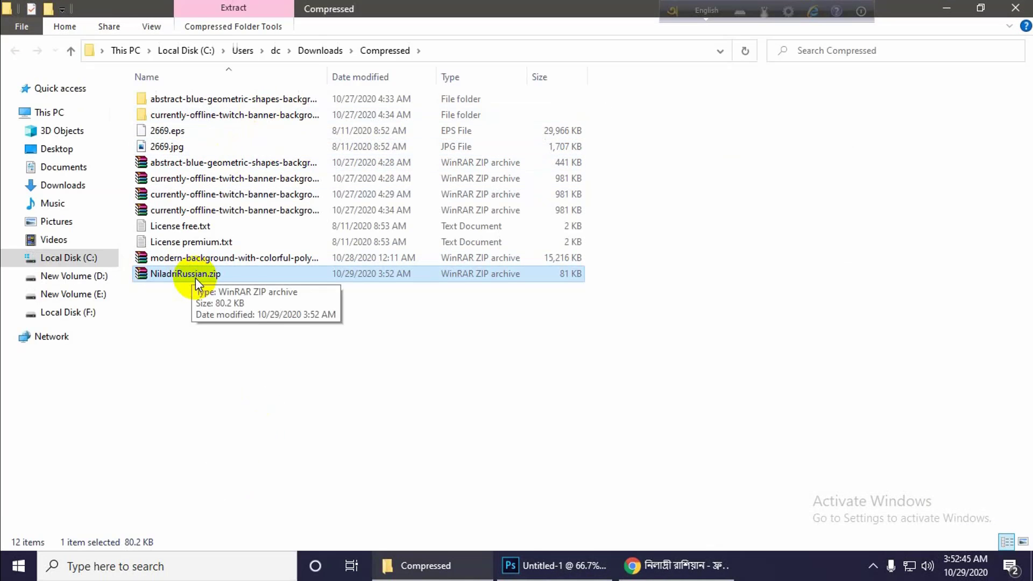
# Extract NiladriRussian.zip into its own NiladriRussian folder inside Compressed and open the extracted folder.
pyautogui.doubleClick(179, 274)
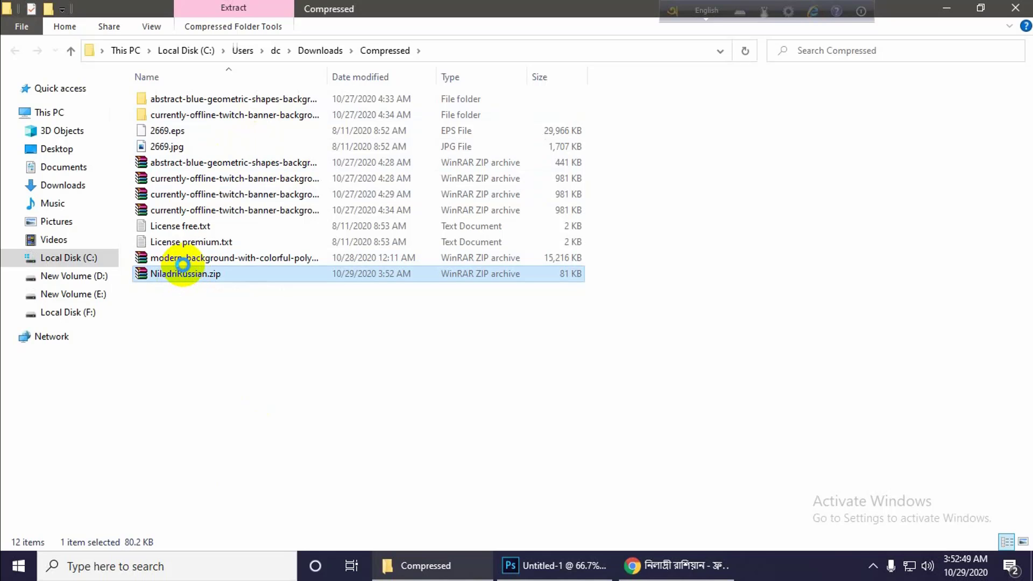
pyautogui.rightClick(182, 263)
pyautogui.click(226, 235)
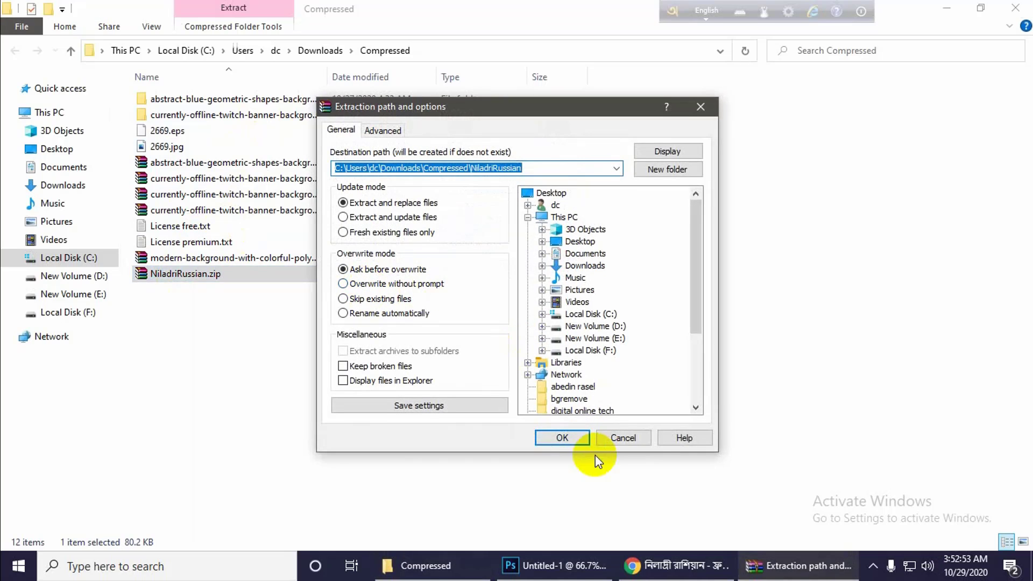
pyautogui.click(581, 446)
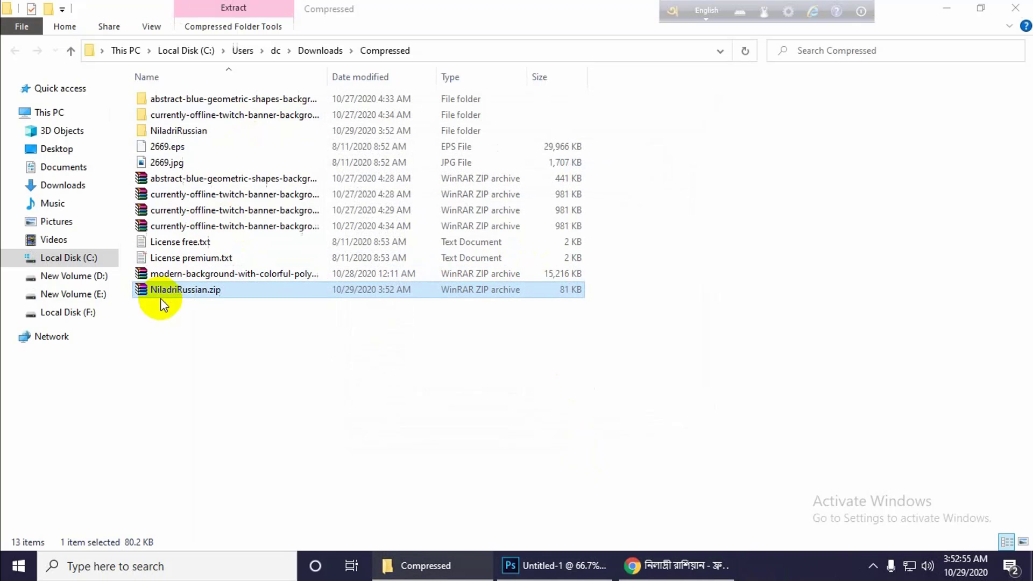
pyautogui.click(183, 130)
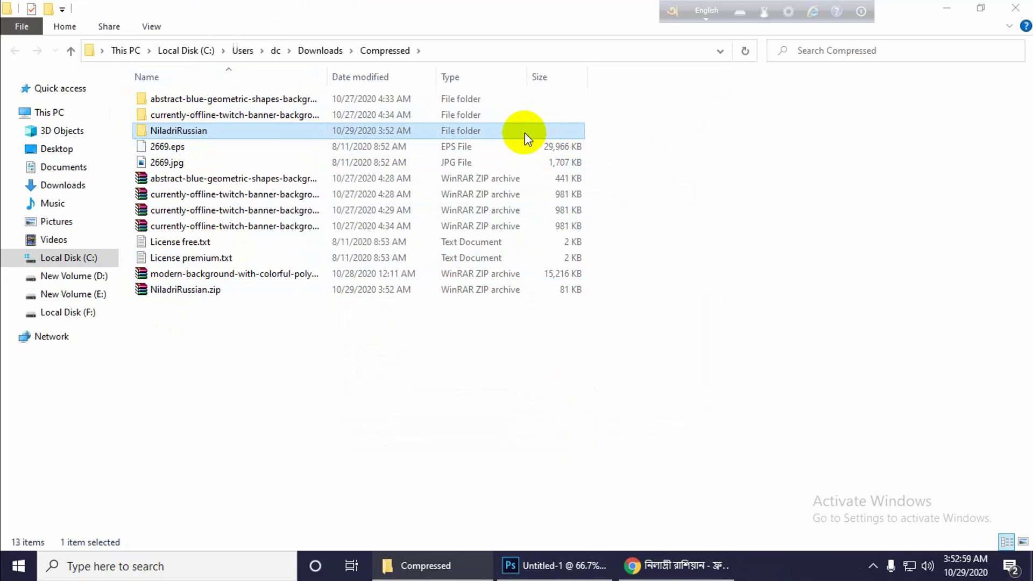
pyautogui.click(177, 131)
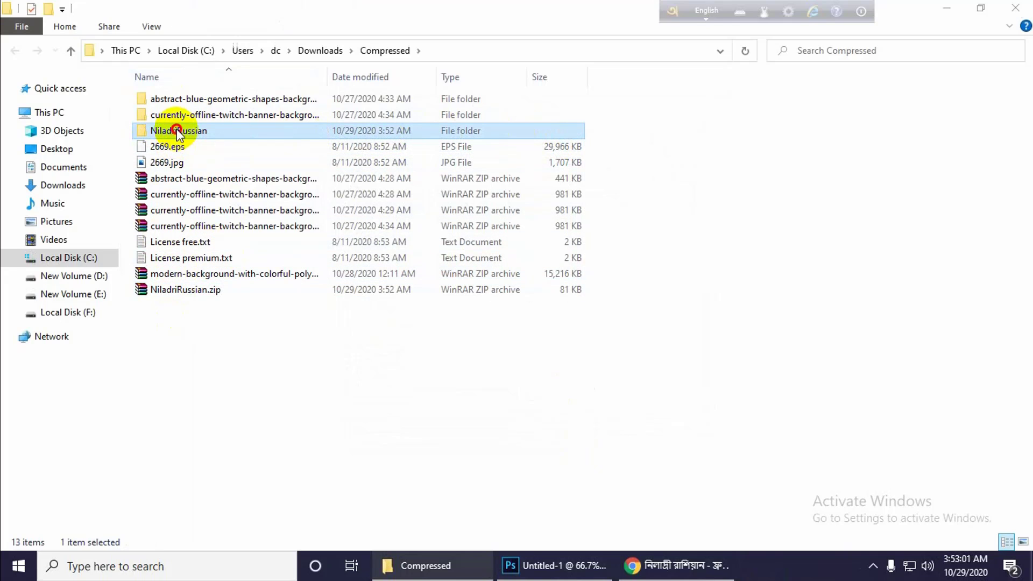
pyautogui.doubleClick(177, 132)
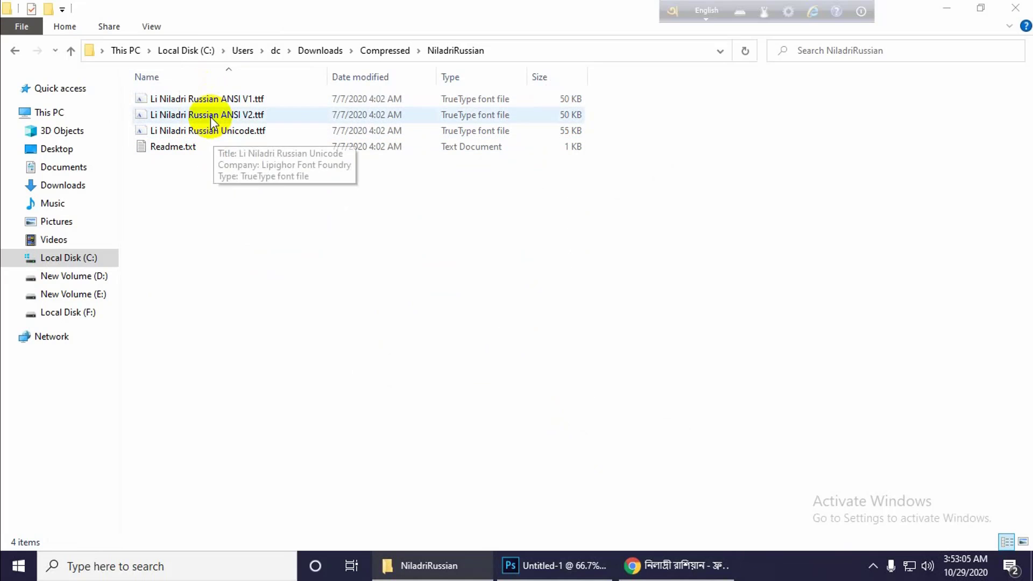
# Install the Li Niladri Russian ANSI V1 font and close its preview.
pyautogui.click(212, 101)
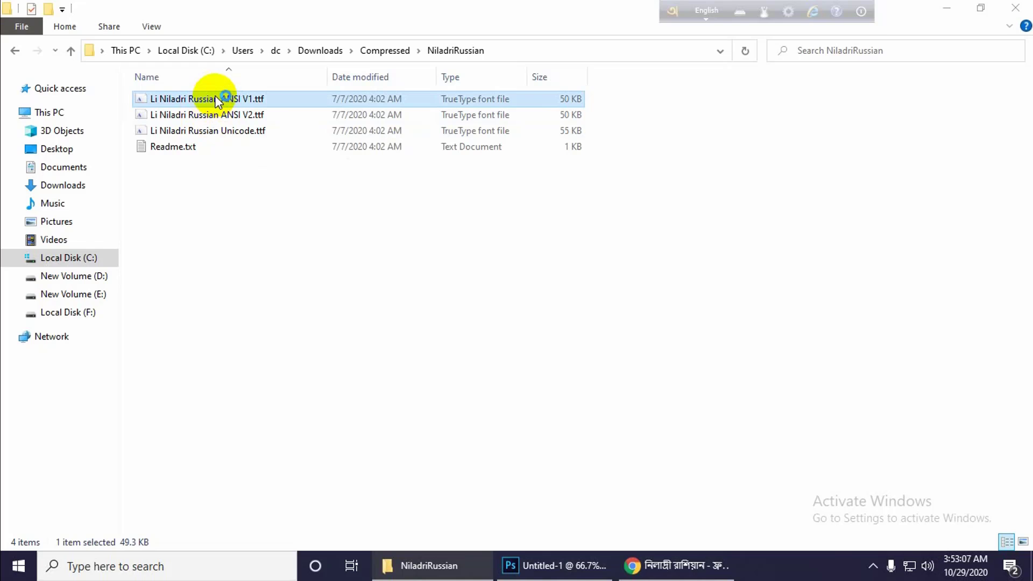
pyautogui.doubleClick(218, 100)
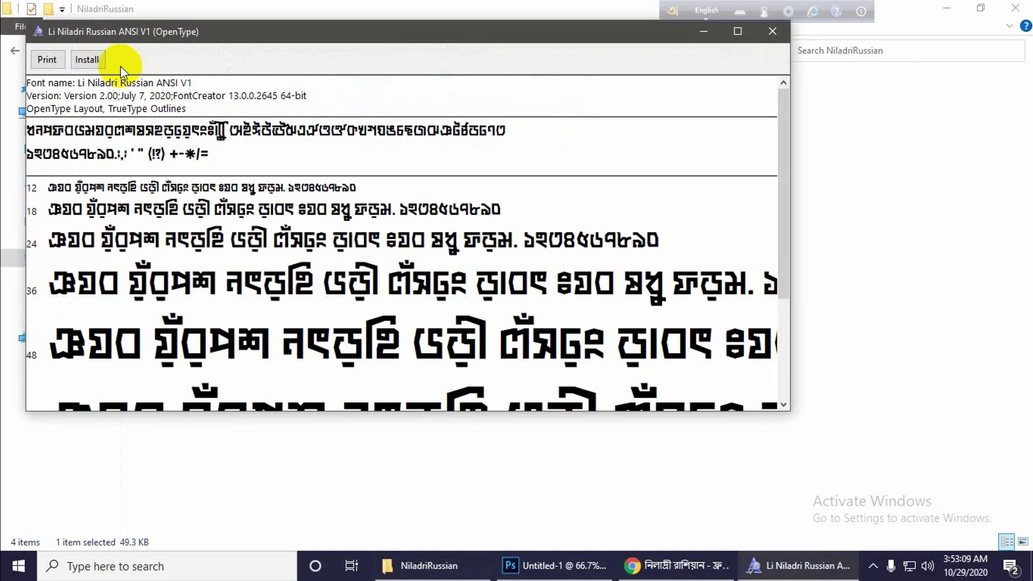
pyautogui.click(86, 59)
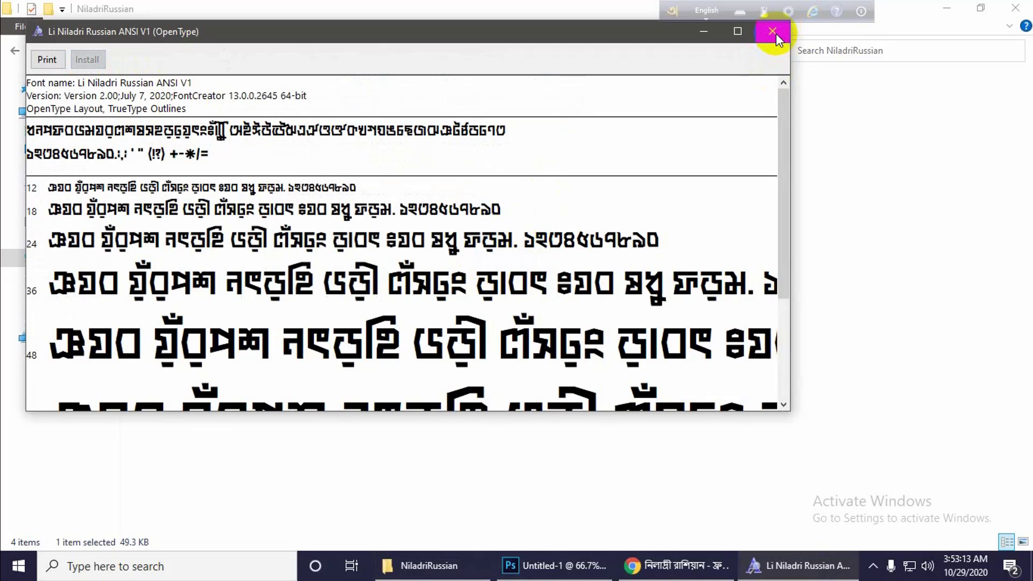
pyautogui.click(772, 31)
# Install the Li Niladri Russian ANSI V2 font and close its preview.
pyautogui.doubleClick(210, 115)
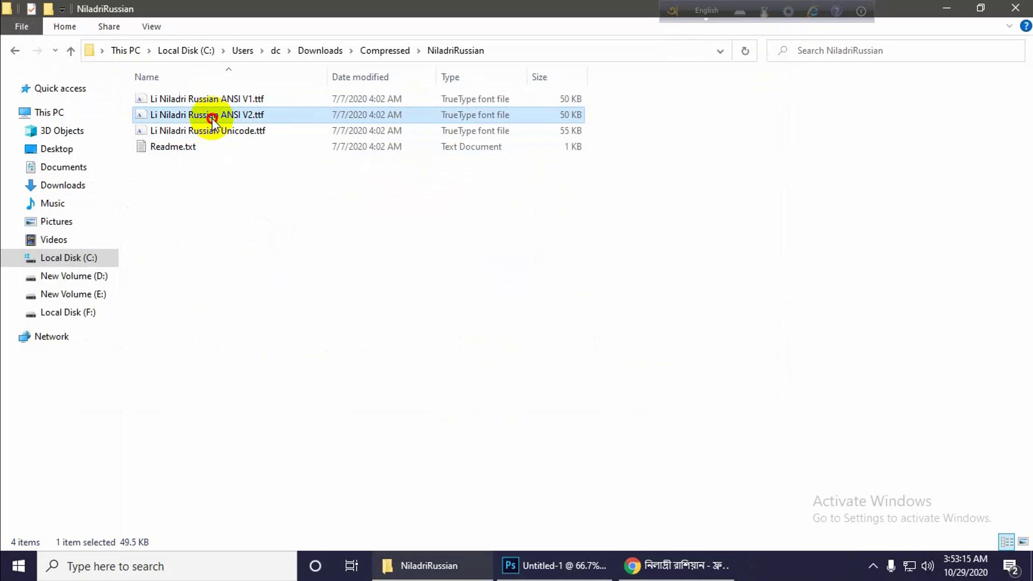
pyautogui.click(103, 80)
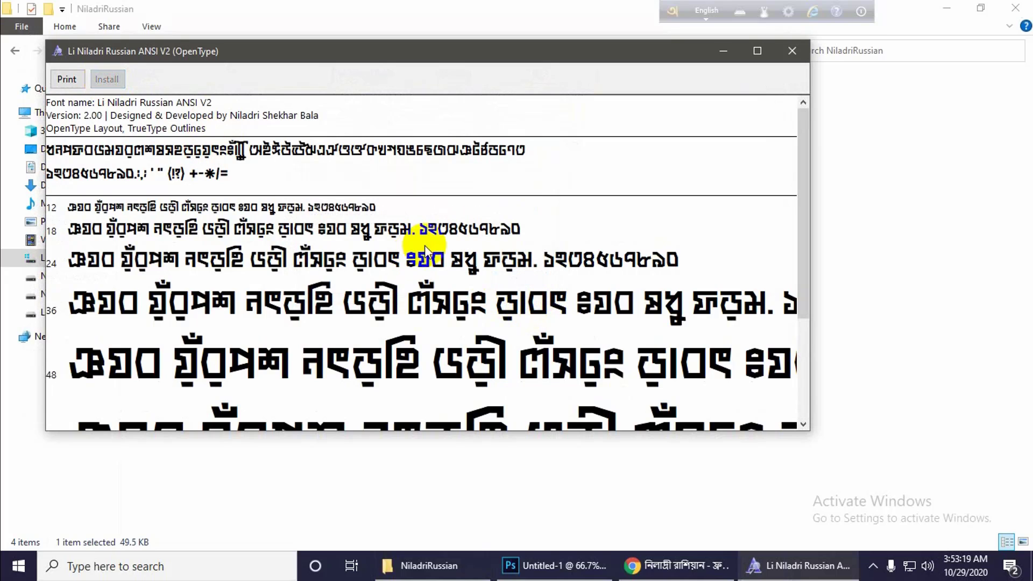
pyautogui.click(792, 50)
# Install the Li Niladri Russian Unicode font and close its preview.
pyautogui.doubleClick(214, 130)
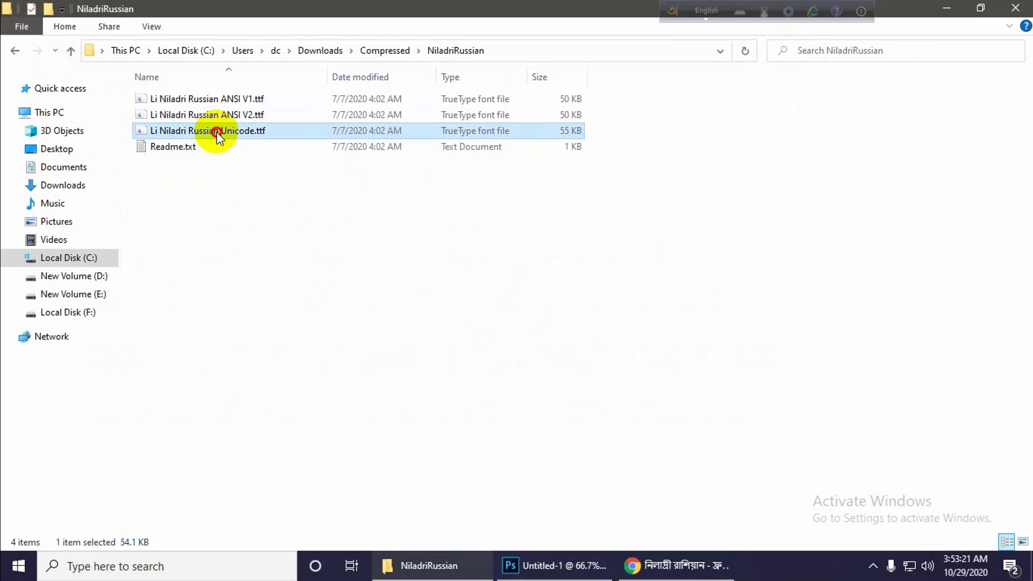
pyautogui.click(132, 101)
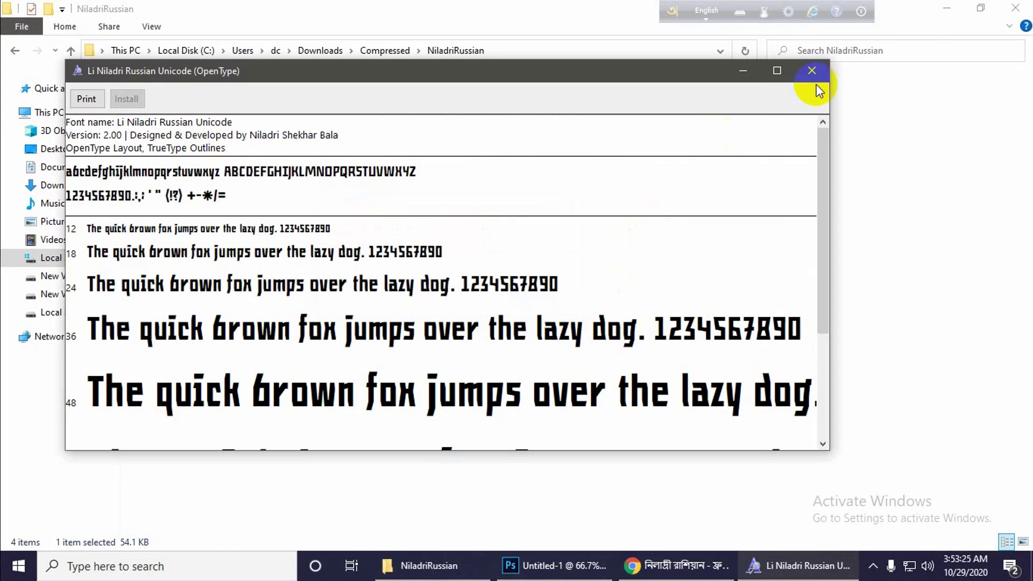
pyautogui.click(811, 71)
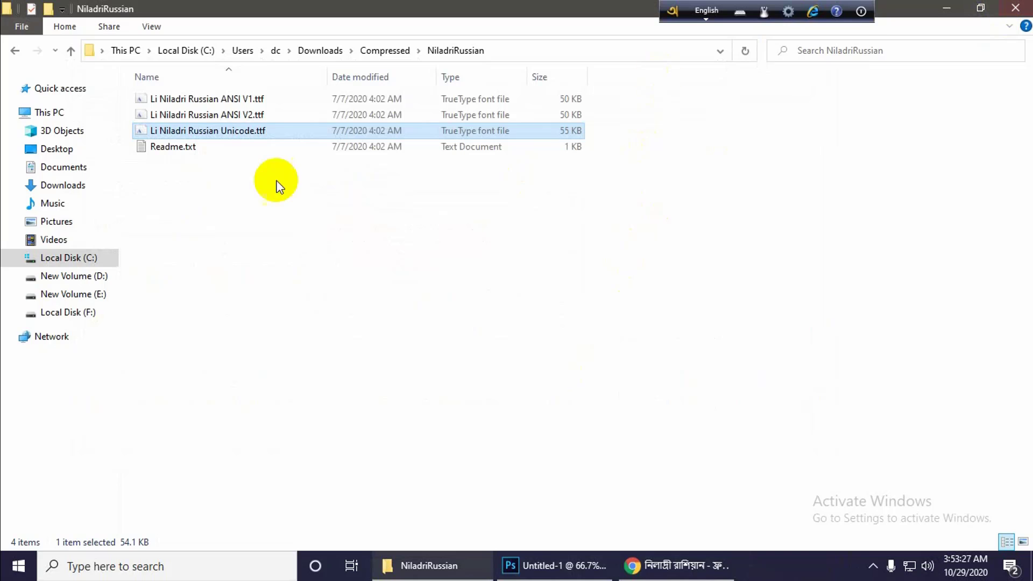
# Copy the name of the Li Niladri Russian Unicode.ttf file without renaming it.
pyautogui.rightClick(155, 131)
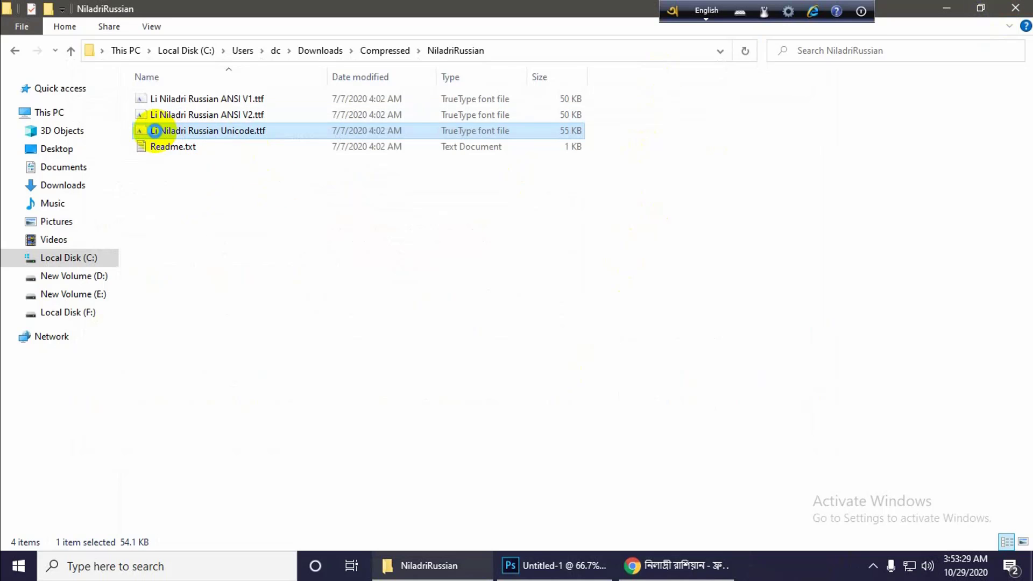
pyautogui.click(215, 515)
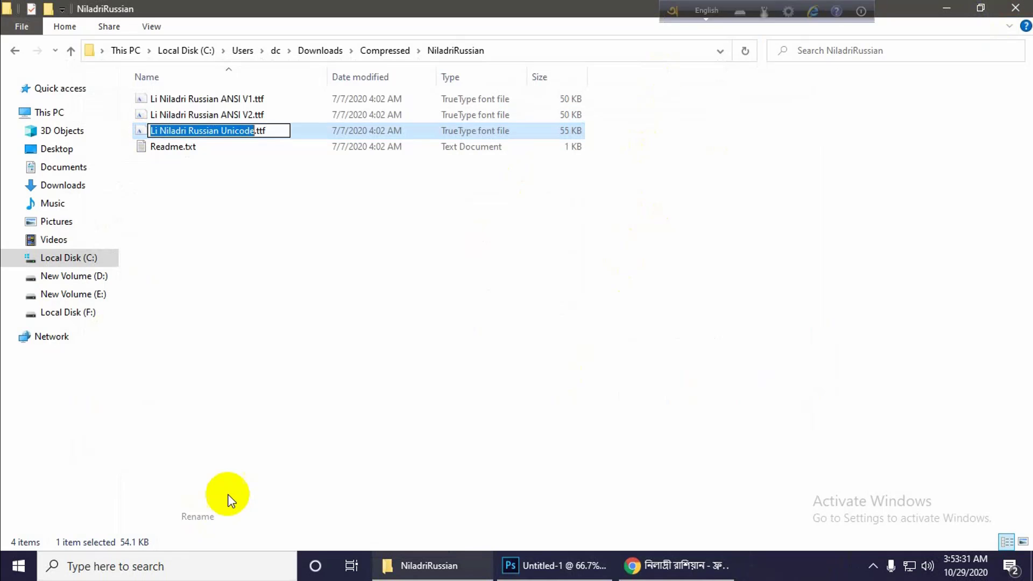
pyautogui.rightClick(175, 131)
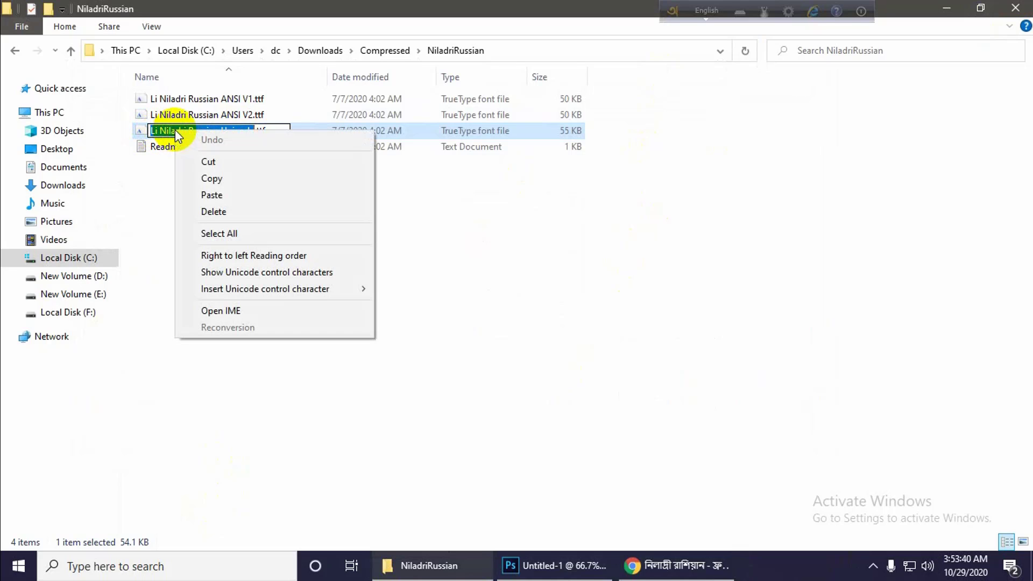
pyautogui.click(218, 179)
pyautogui.click(251, 195)
pyautogui.click(251, 194)
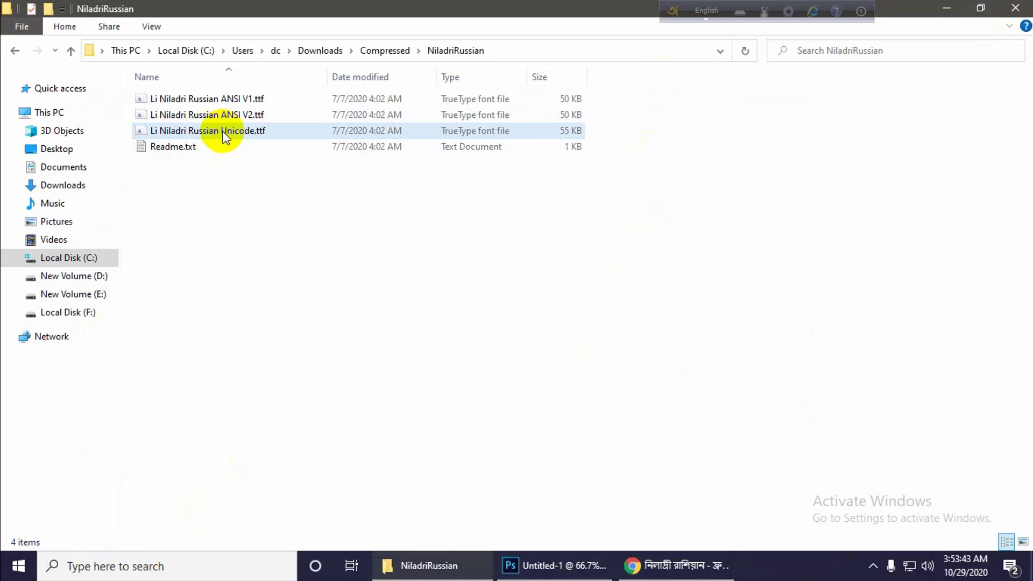
# Copy the name of the Li Niladri Russian ANSI V2.ttf file without renaming it.
pyautogui.rightClick(179, 114)
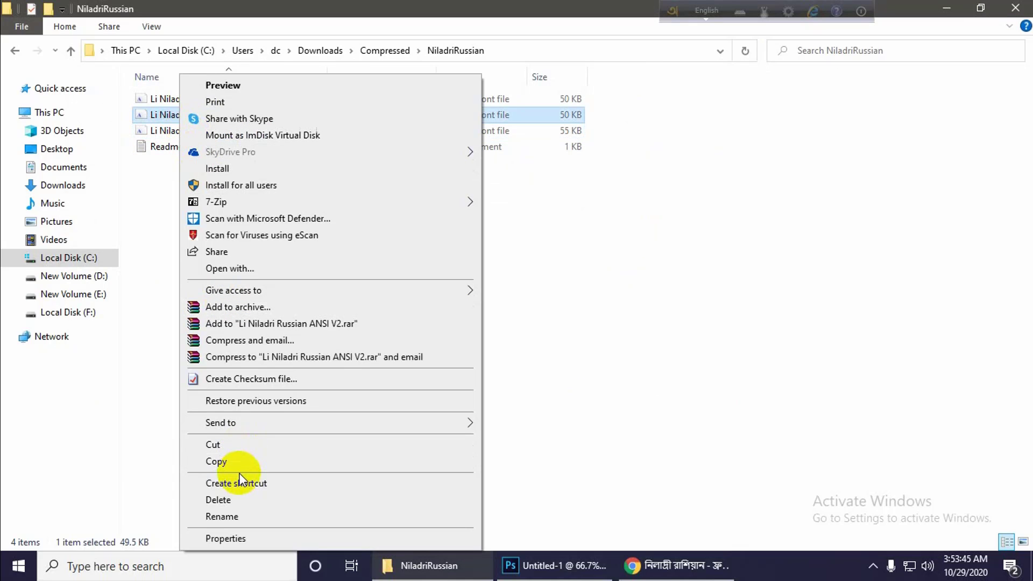
pyautogui.click(231, 463)
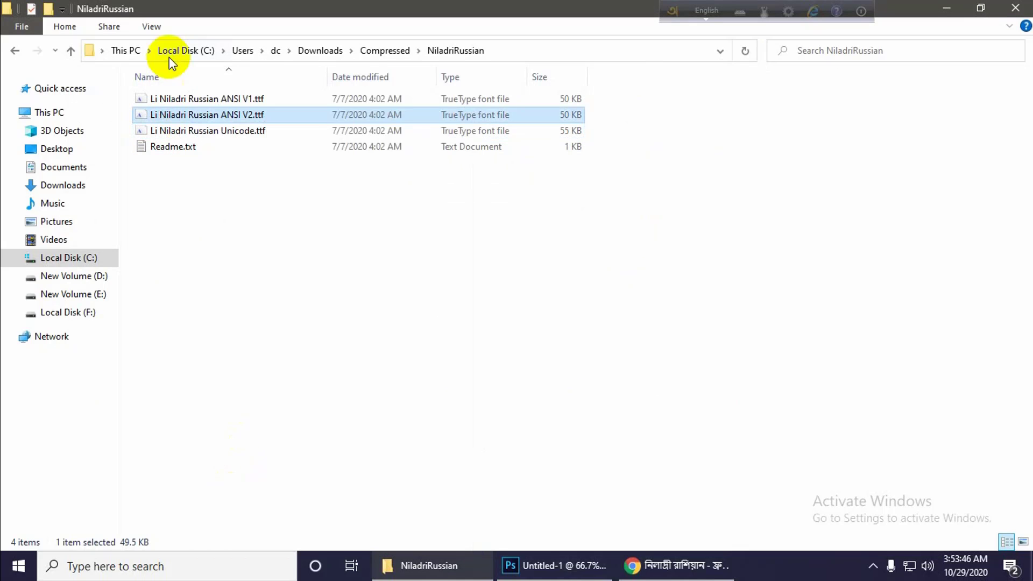
pyautogui.rightClick(220, 119)
pyautogui.click(260, 517)
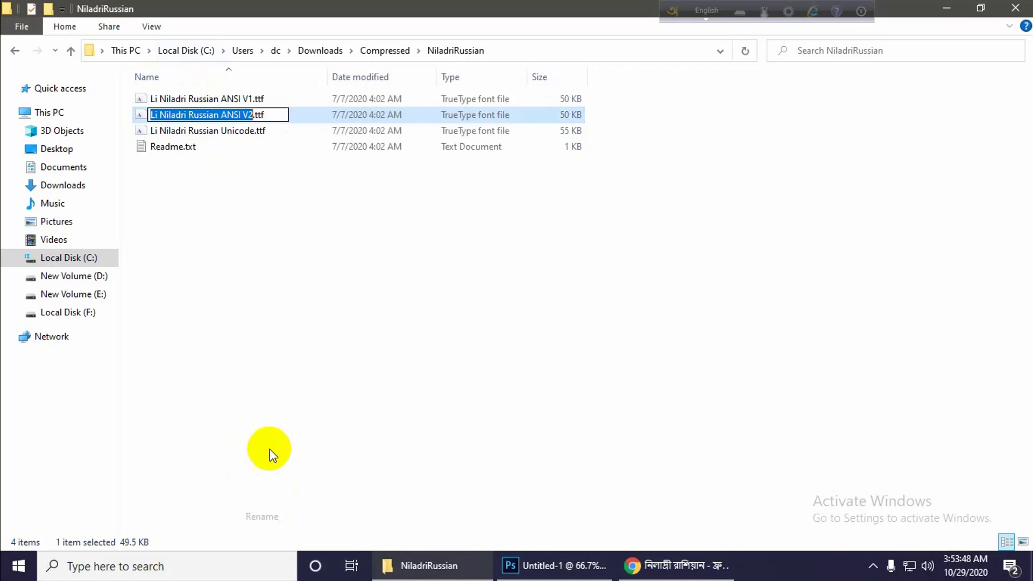
pyautogui.rightClick(234, 116)
pyautogui.click(269, 164)
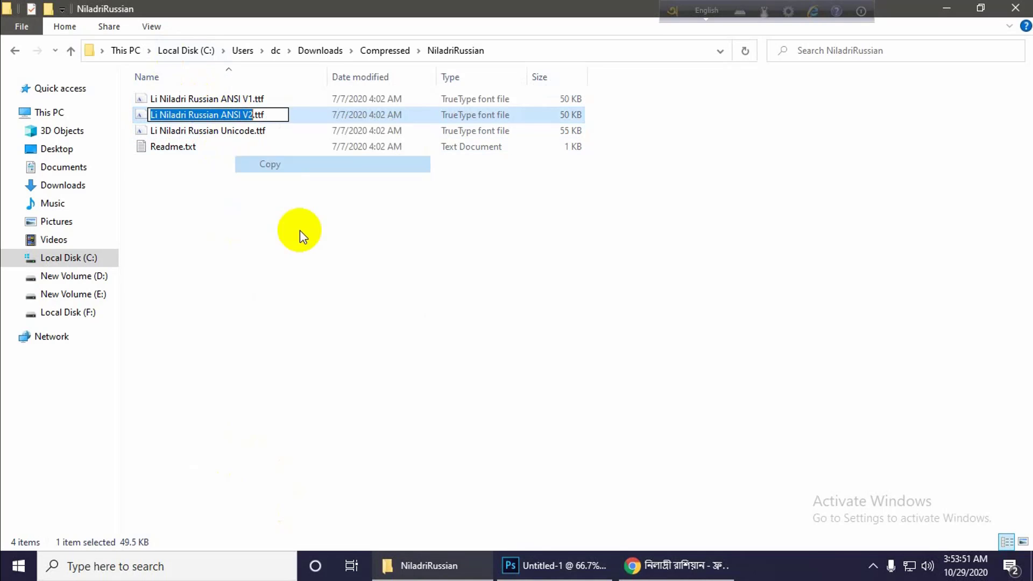
# Switch to Photoshop, activate the Type tool and set Avro Keyboard to English mode.
pyautogui.click(577, 568)
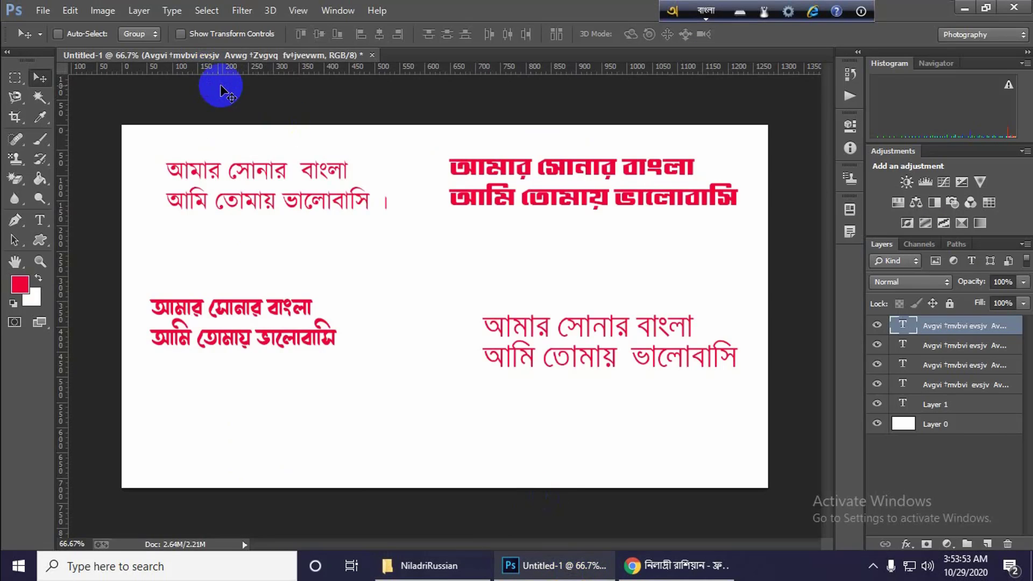
pyautogui.click(40, 220)
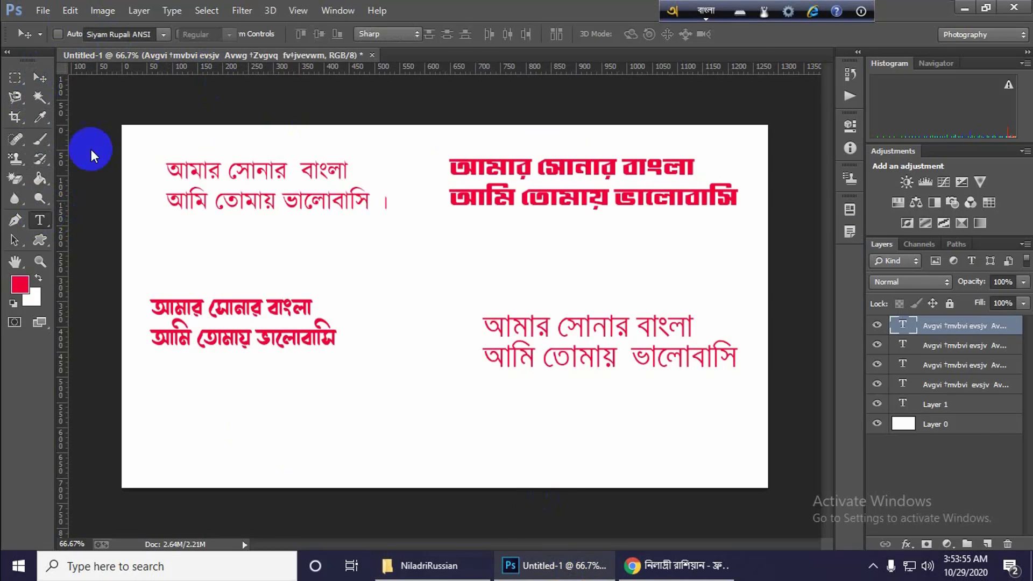
pyautogui.click(705, 13)
# Try the copied Li Niladri Russian ANSI V2 font on the lower-right Bangla text and undo the change.
pyautogui.click(139, 34)
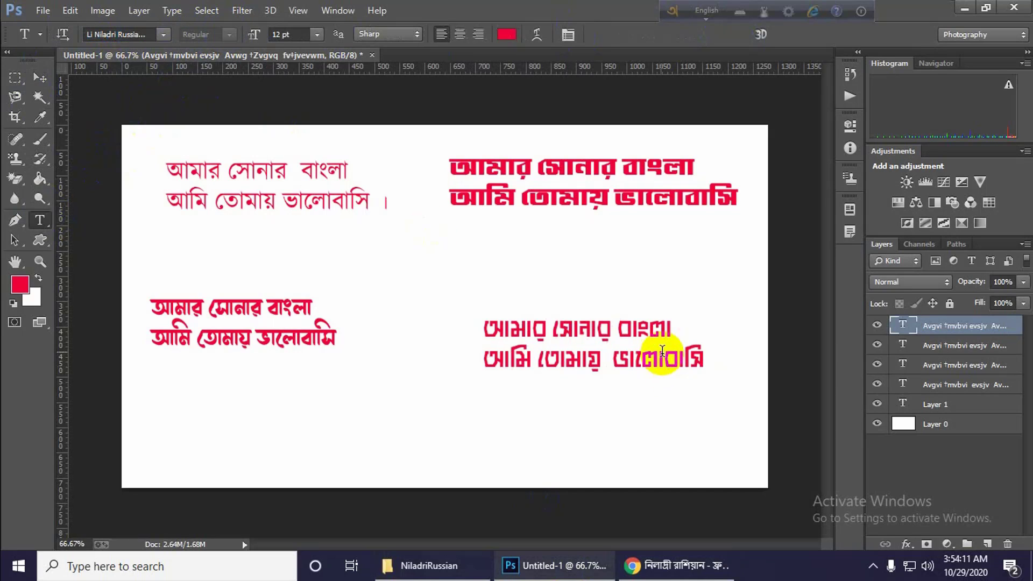
pyautogui.hotkey('ctrl', 'z')
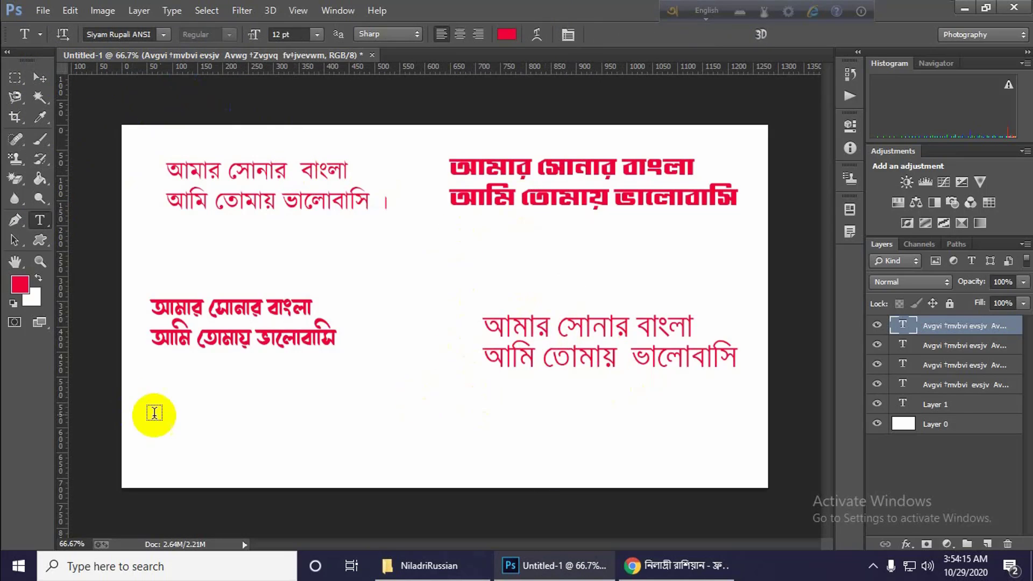
# Start a new text layer below the lower-left Bangla text and set its font to Li Niladri Russian ANSI V2.
pyautogui.click(180, 409)
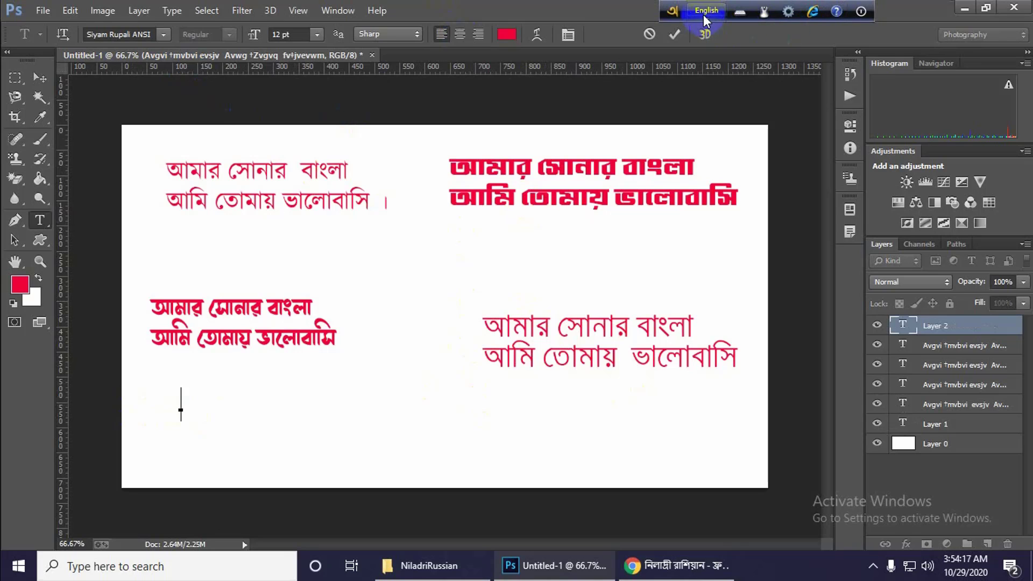
pyautogui.click(163, 35)
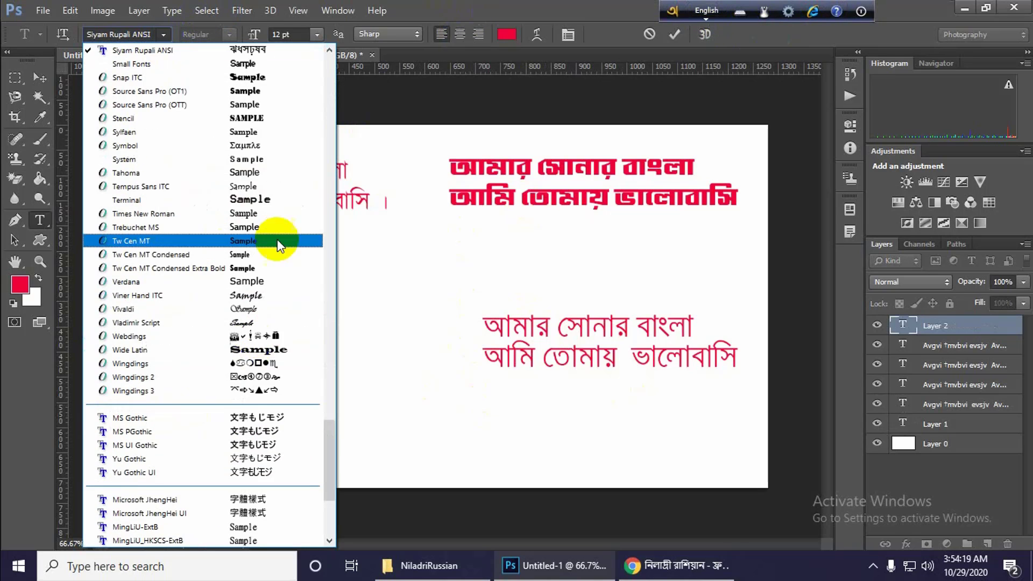
pyautogui.scroll(5, 276, 238)
pyautogui.scroll(8, 266, 164)
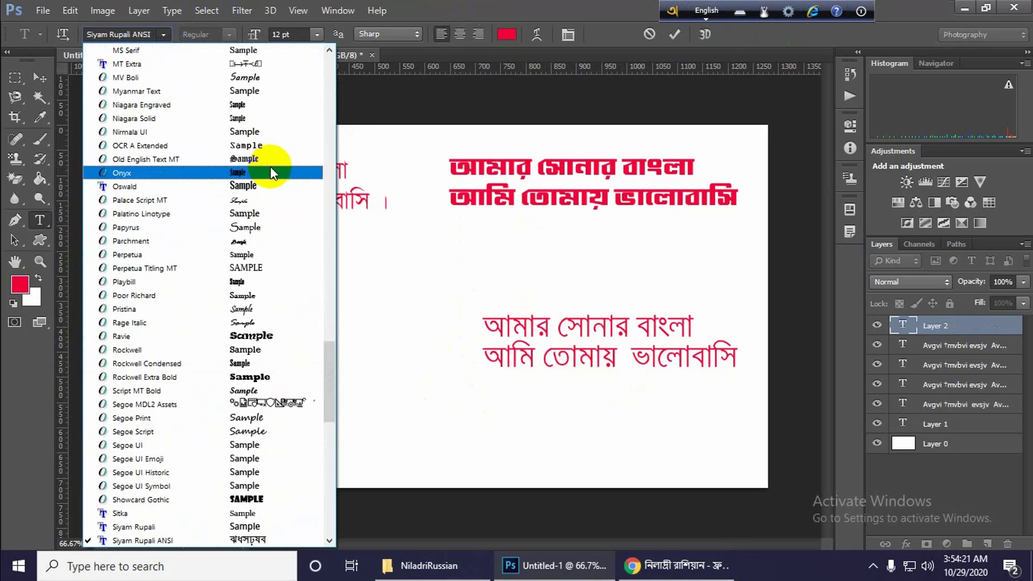
pyautogui.scroll(-9, 272, 172)
pyautogui.scroll(-10, 270, 306)
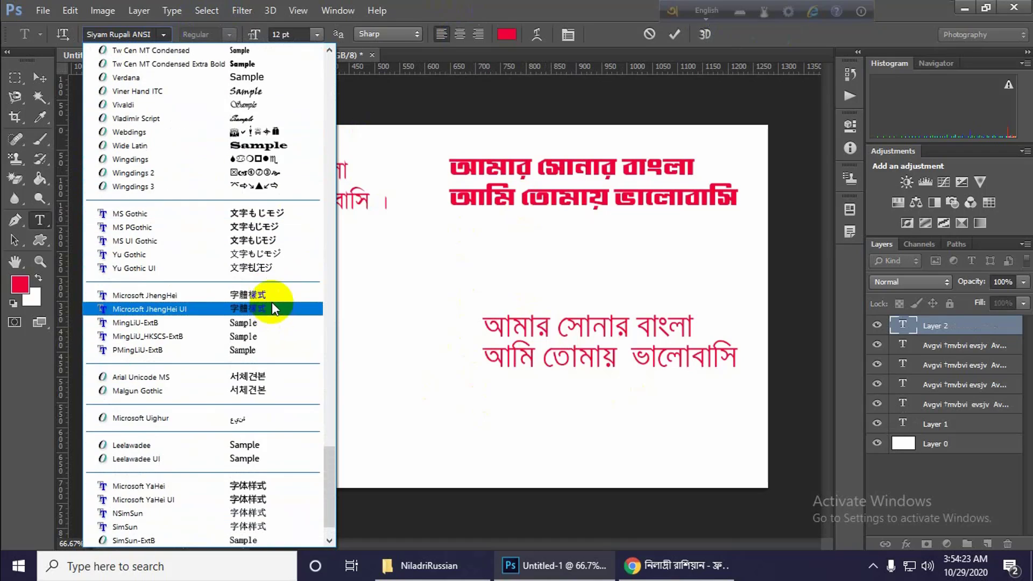
pyautogui.scroll(16, 272, 302)
pyautogui.scroll(12, 266, 269)
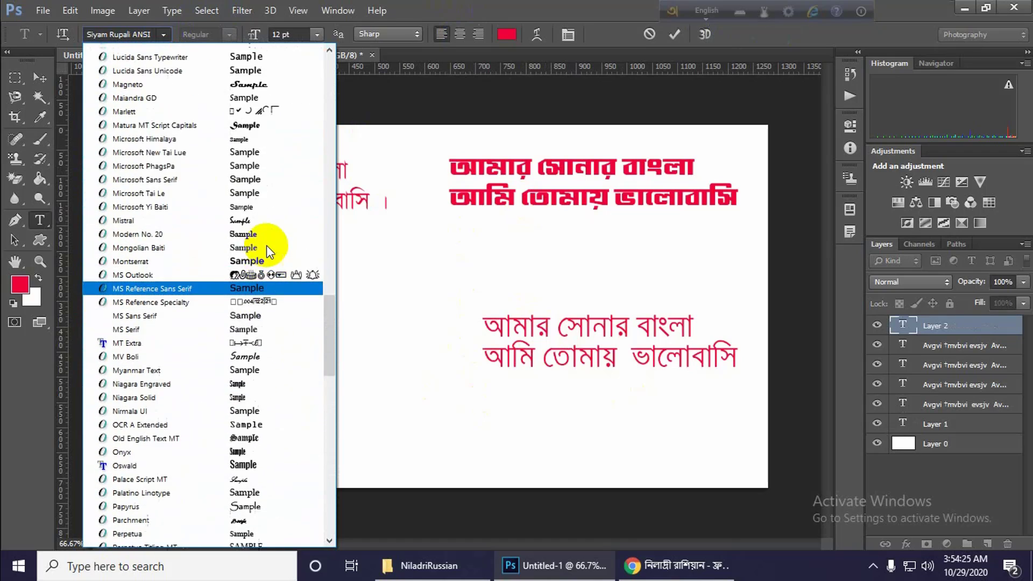
pyautogui.scroll(1, 264, 253)
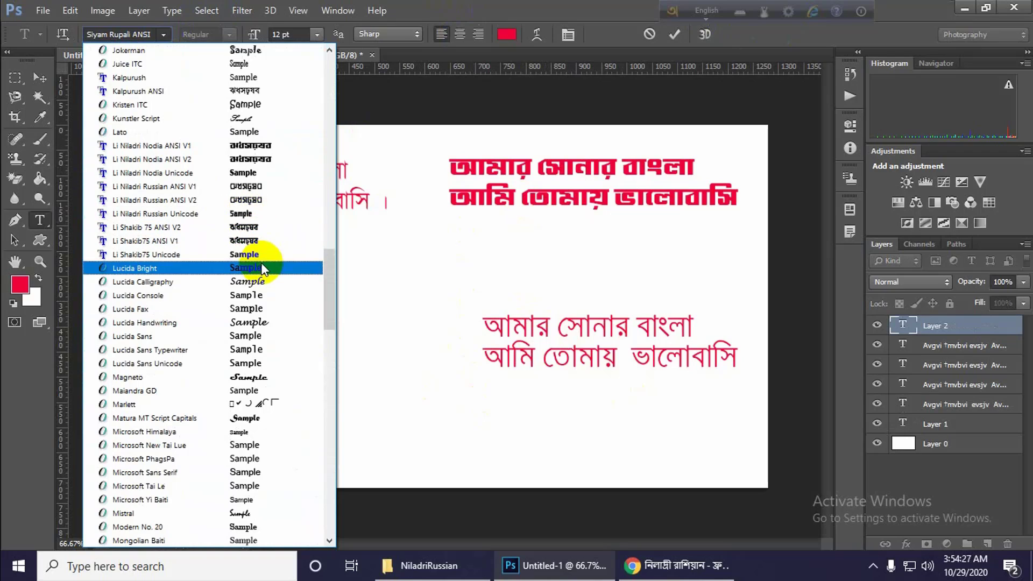
pyautogui.click(242, 201)
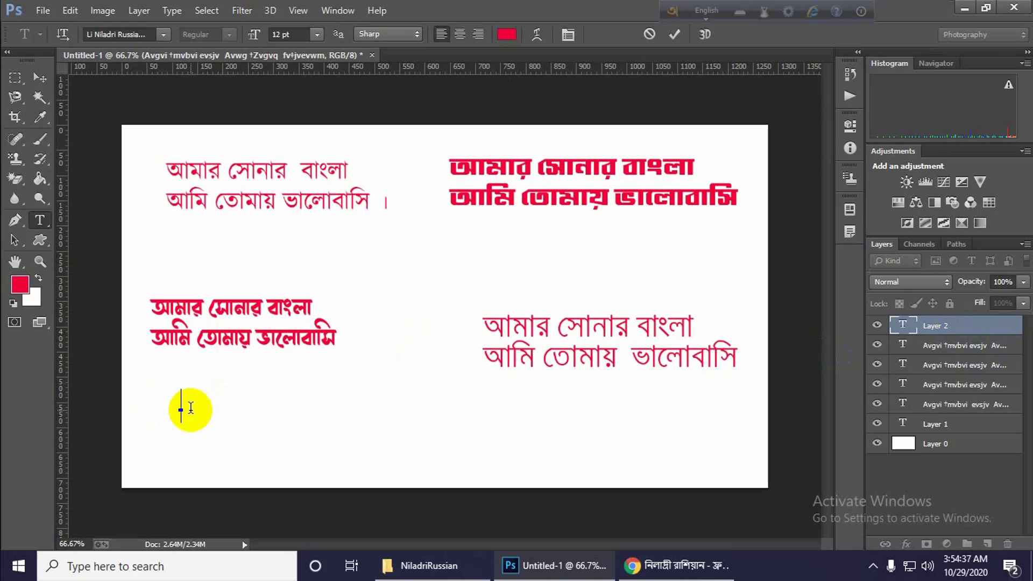
# Switch Avro Keyboard to Bangla, enter "আমার সোনার বাংলা" and "আমি তোমায় ভালোবাসি" on two lines, and commit the new text layer.
pyautogui.click(709, 11)
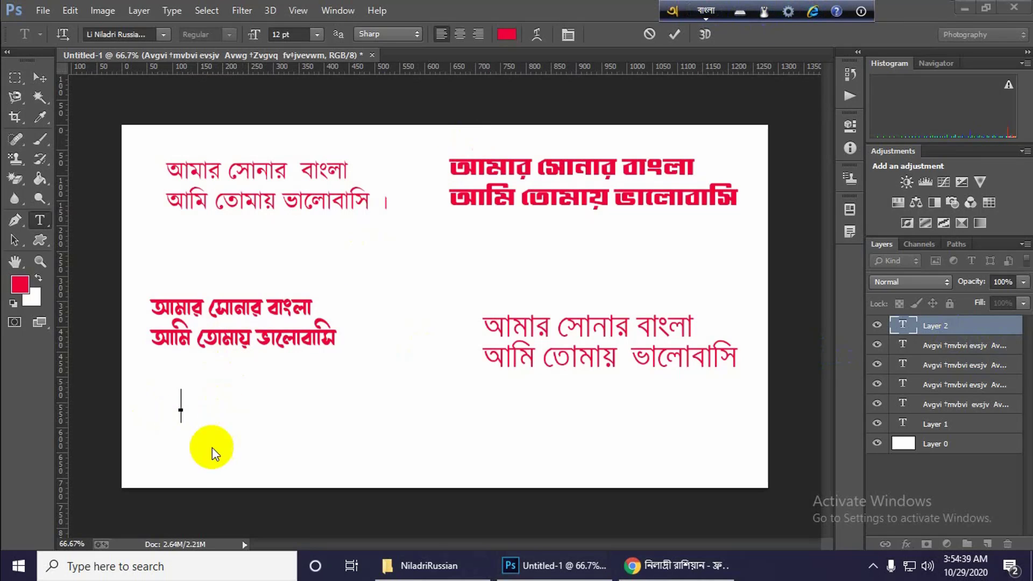
pyautogui.click(184, 414)
pyautogui.write('amar')
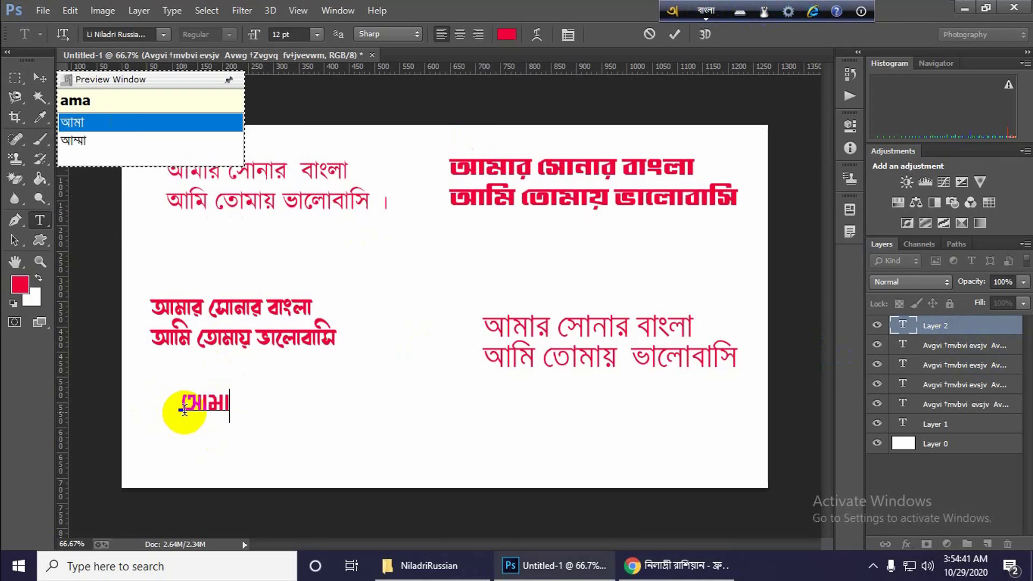
pyautogui.write(' sonar ')
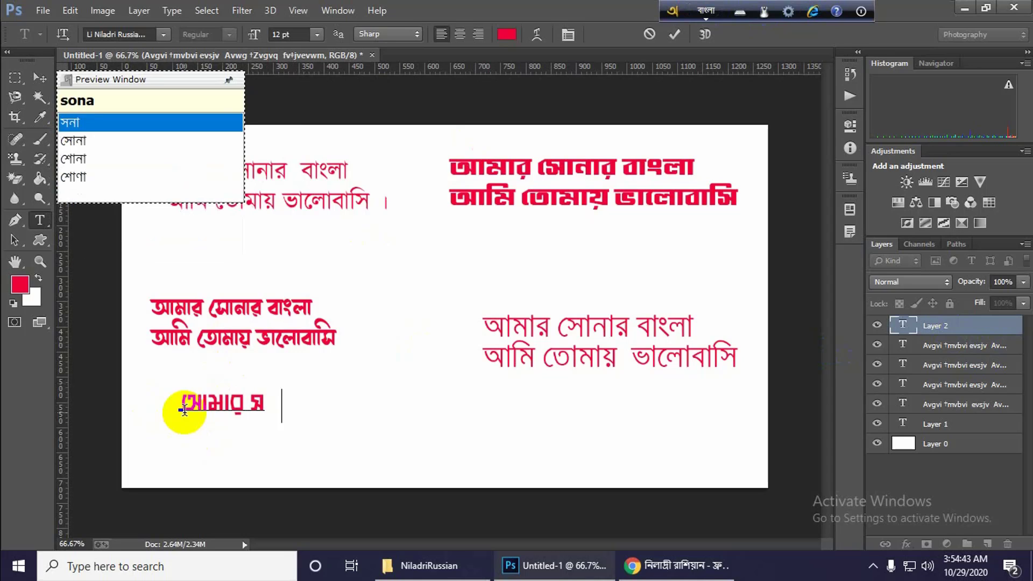
pyautogui.write('bangla')
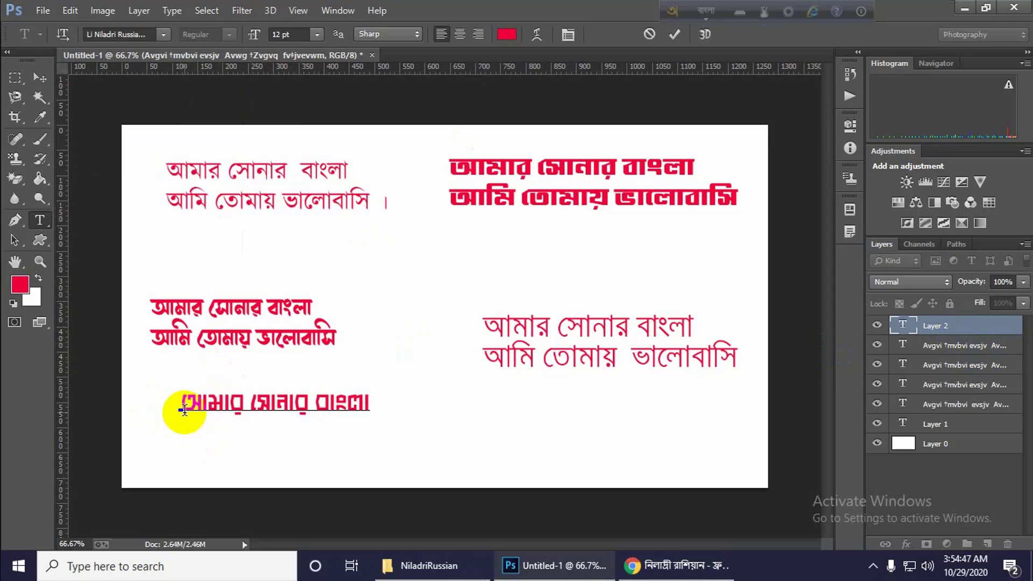
pyautogui.write(' ami ')
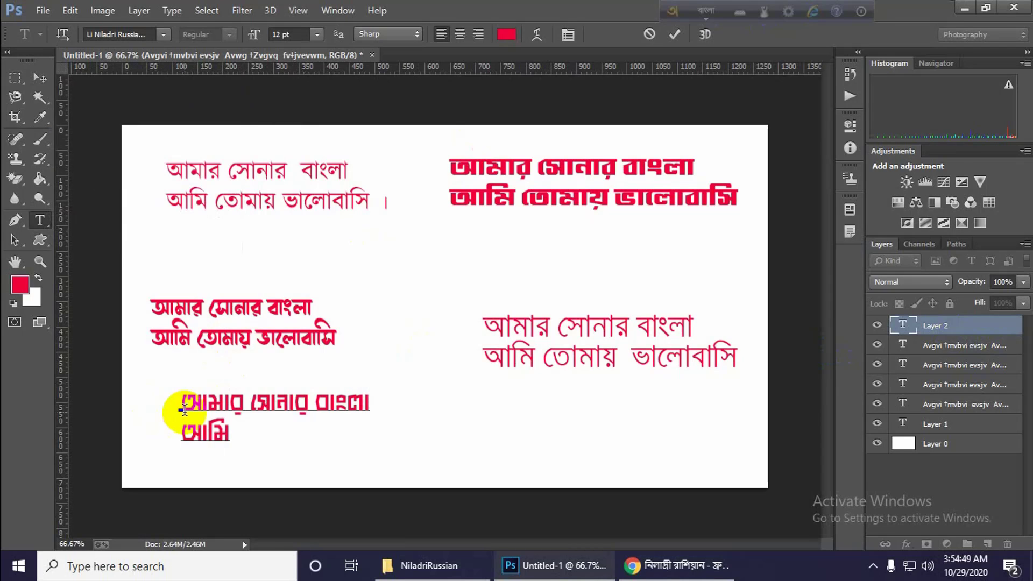
pyautogui.write('tomay')
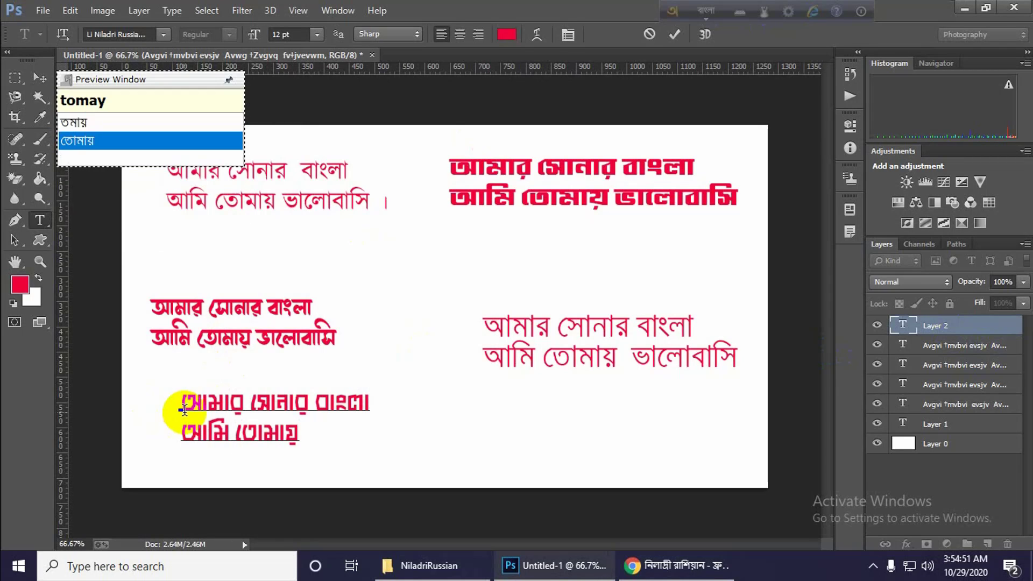
pyautogui.write(' valo')
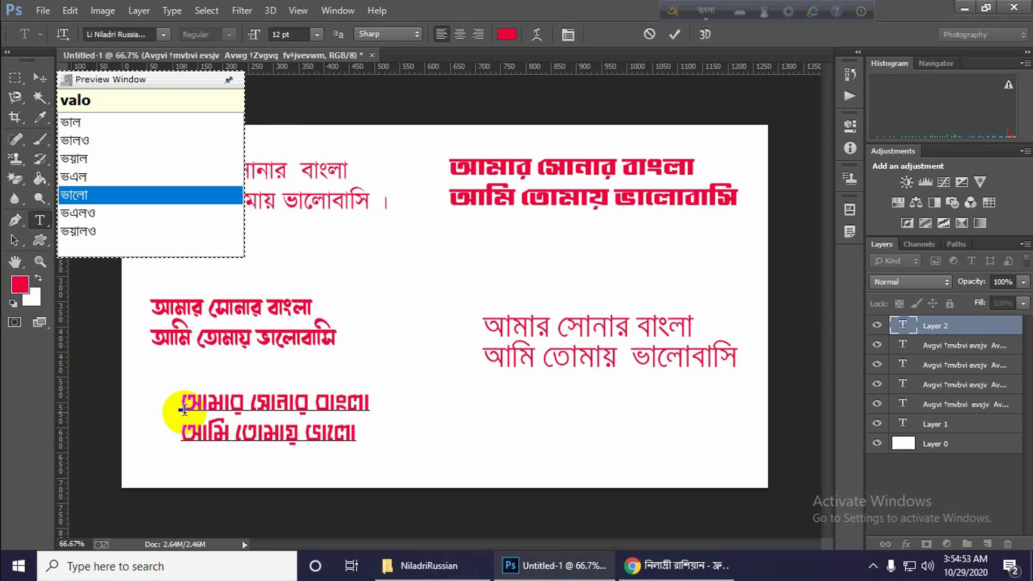
pyautogui.write('bas')
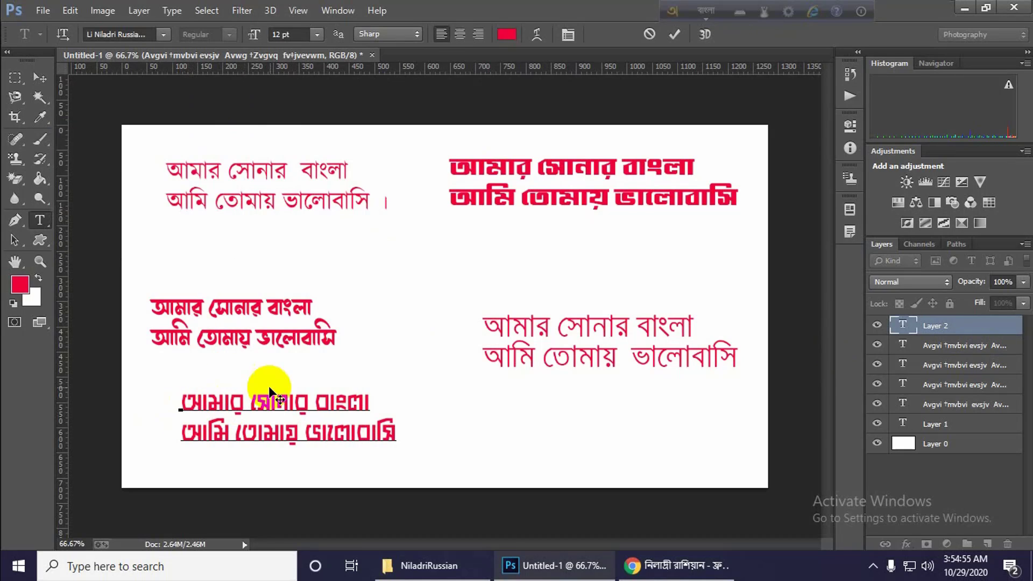
pyautogui.click(976, 326)
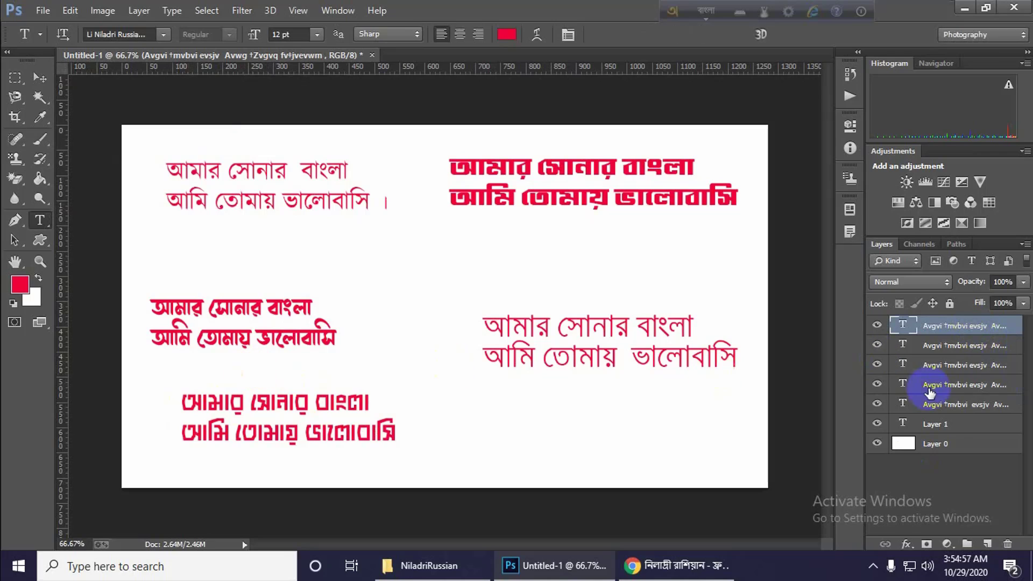
# Move the lower-right Siyam Rupali ANSI text up closer to the bold text above it.
pyautogui.click(951, 351)
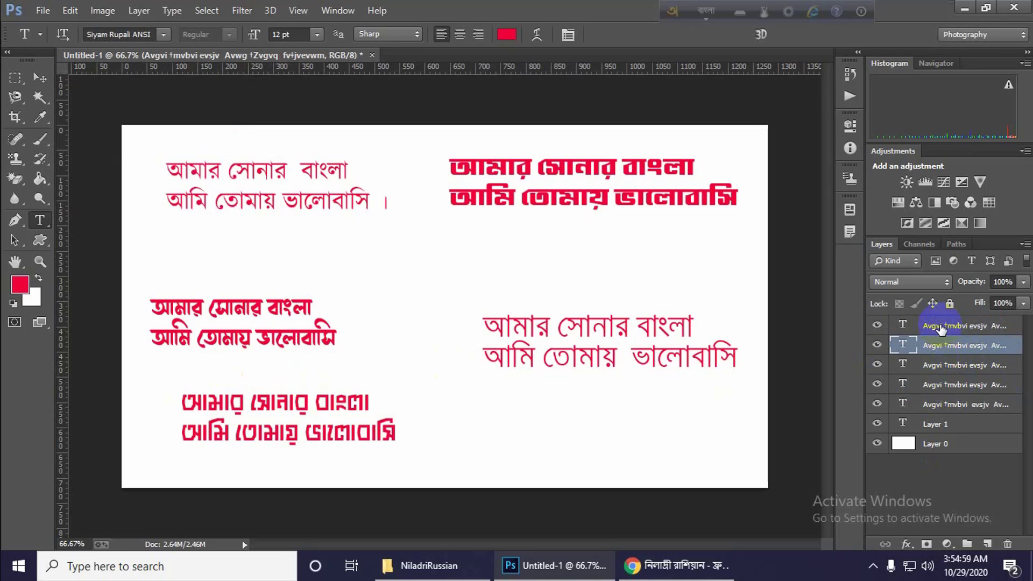
pyautogui.click(40, 78)
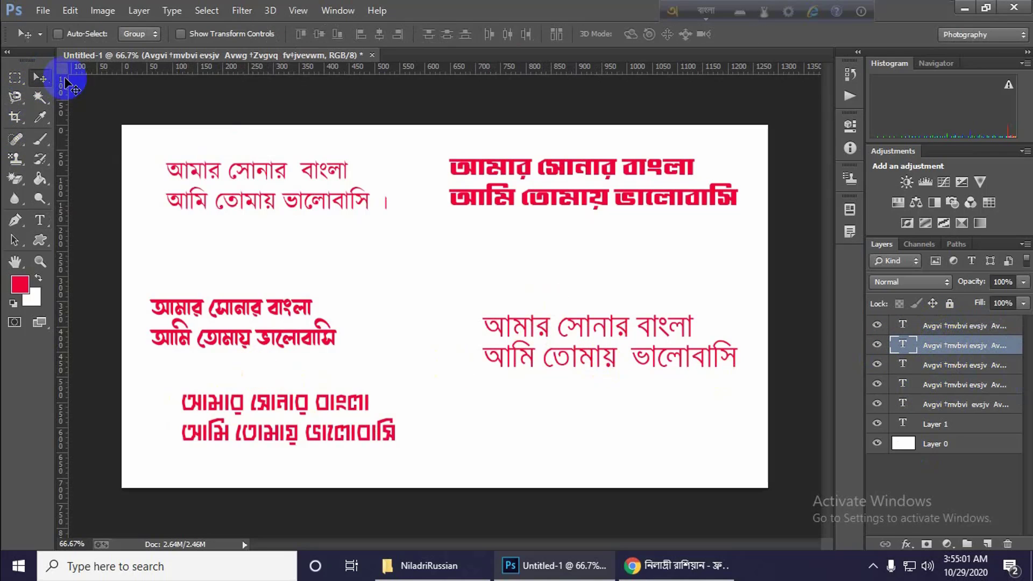
pyautogui.moveTo(631, 317); pyautogui.dragTo(648, 267)
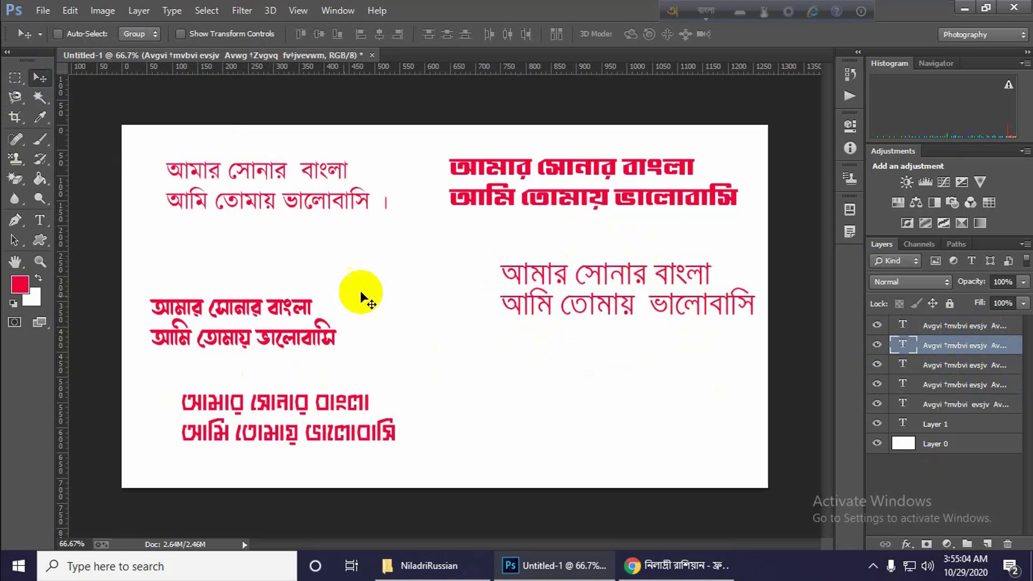
# Move the middle-left bold text and the new Li Niladri Russian text up to even out the spacing of the texts.
pyautogui.click(968, 386)
pyautogui.moveTo(424, 325); pyautogui.dragTo(277, 295)
pyautogui.moveTo(283, 317); pyautogui.dragTo(299, 296)
pyautogui.click(945, 364)
pyautogui.click(962, 333)
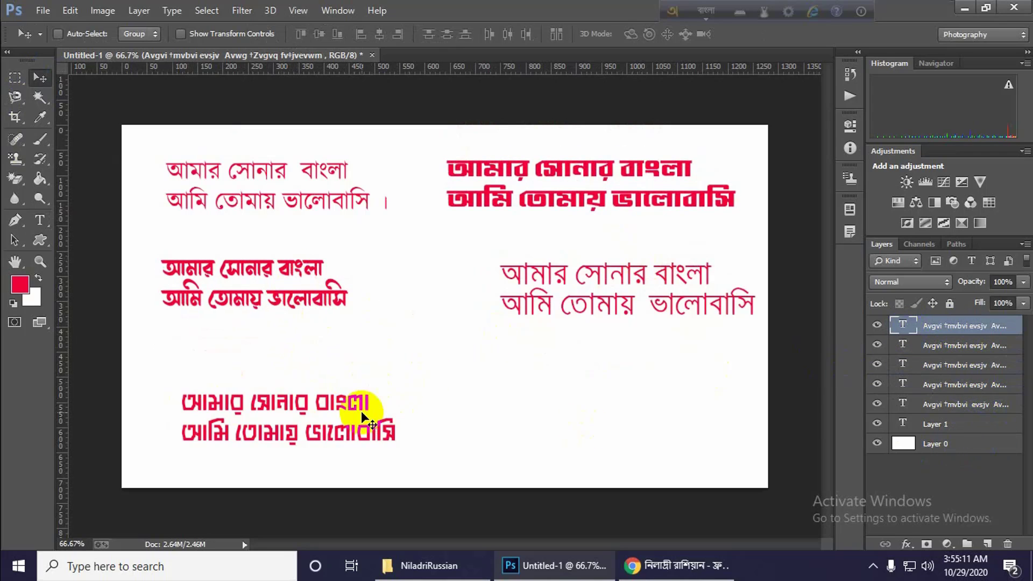
pyautogui.moveTo(361, 411)
pyautogui.mouseDown()
pyautogui.moveTo(334, 378)
pyautogui.moveTo(352, 397)
pyautogui.mouseUp()
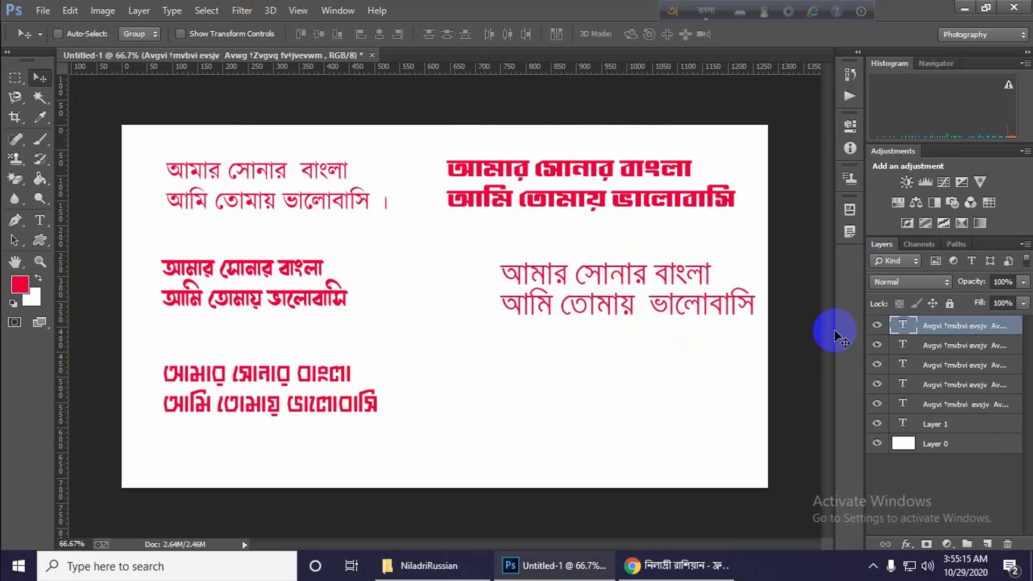
# Switch to Chrome, leave the Niladri Russian font page and open the free fonts list on lipighor.com.
pyautogui.click(675, 565)
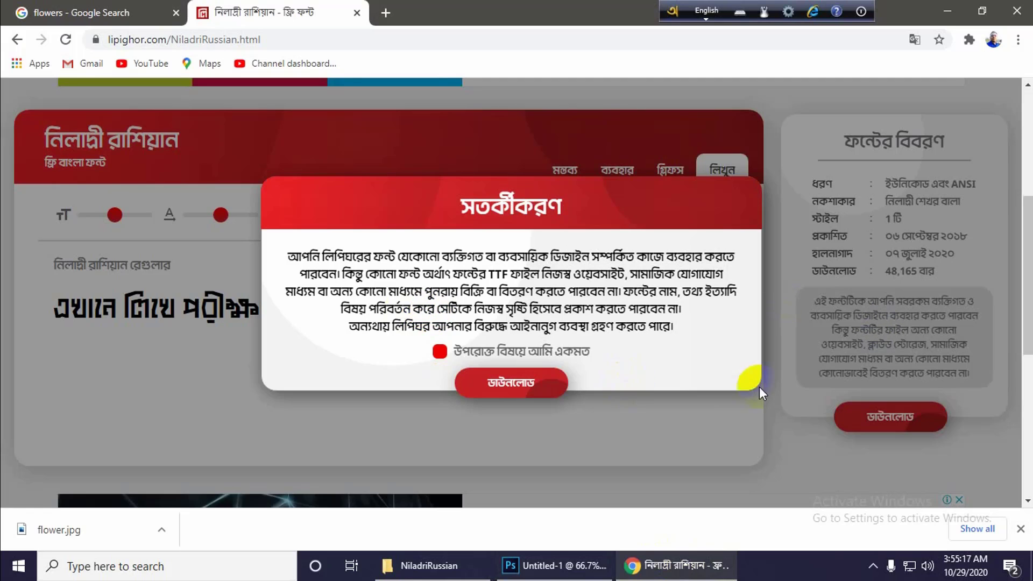
pyautogui.click(624, 428)
pyautogui.scroll(5, 295, 288)
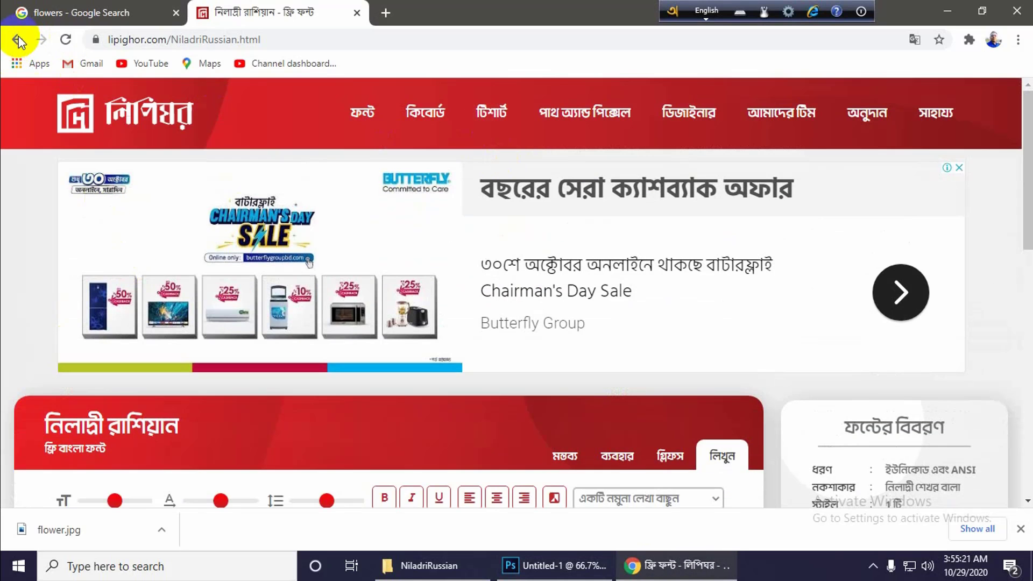
pyautogui.click(19, 41)
pyautogui.click(108, 11)
pyautogui.click(216, 16)
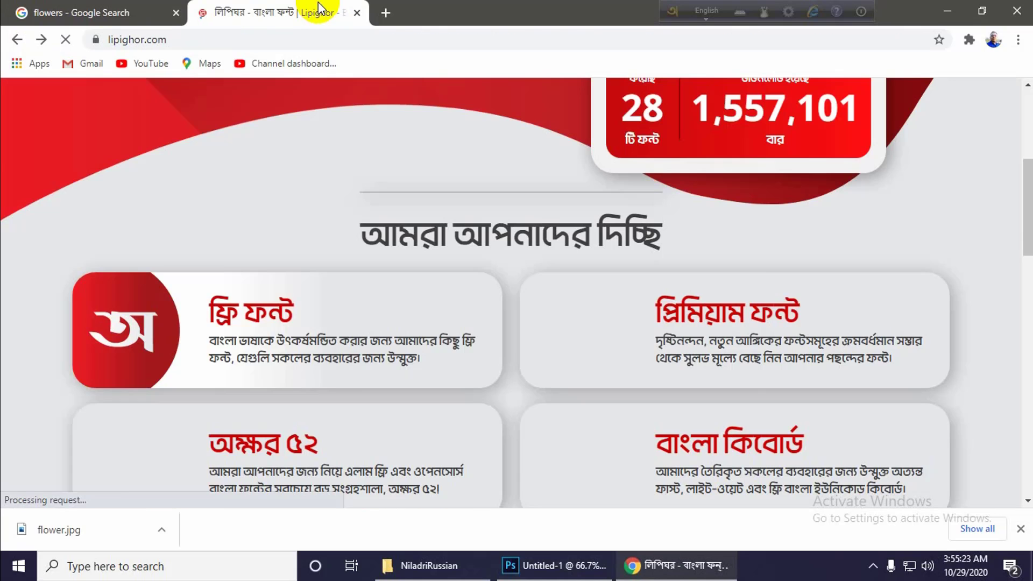
pyautogui.click(316, 352)
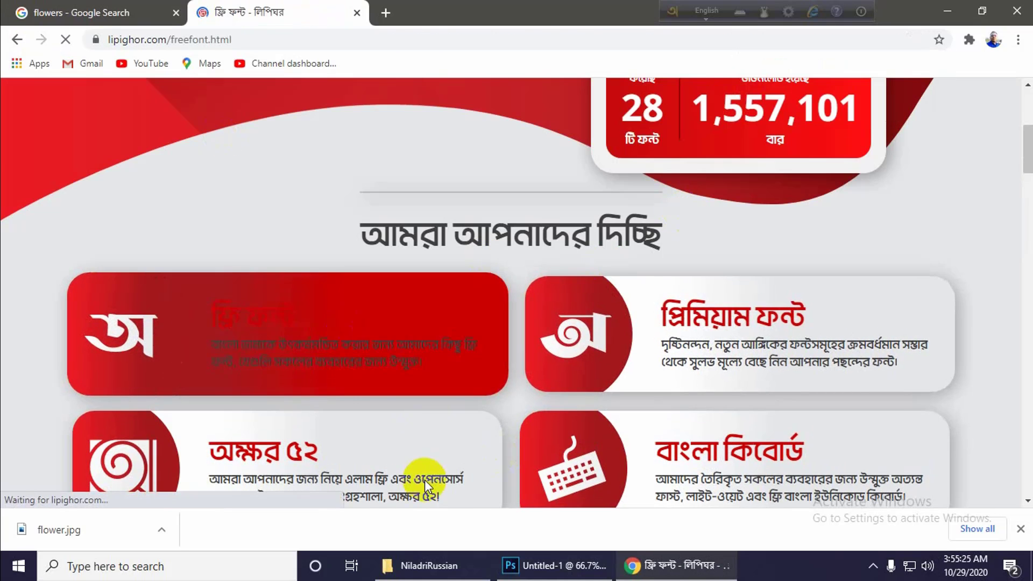
# Browse the free Bangla fonts and open the download page of the শামীম চিত্রাণী font.
pyautogui.scroll(-5, 708, 392)
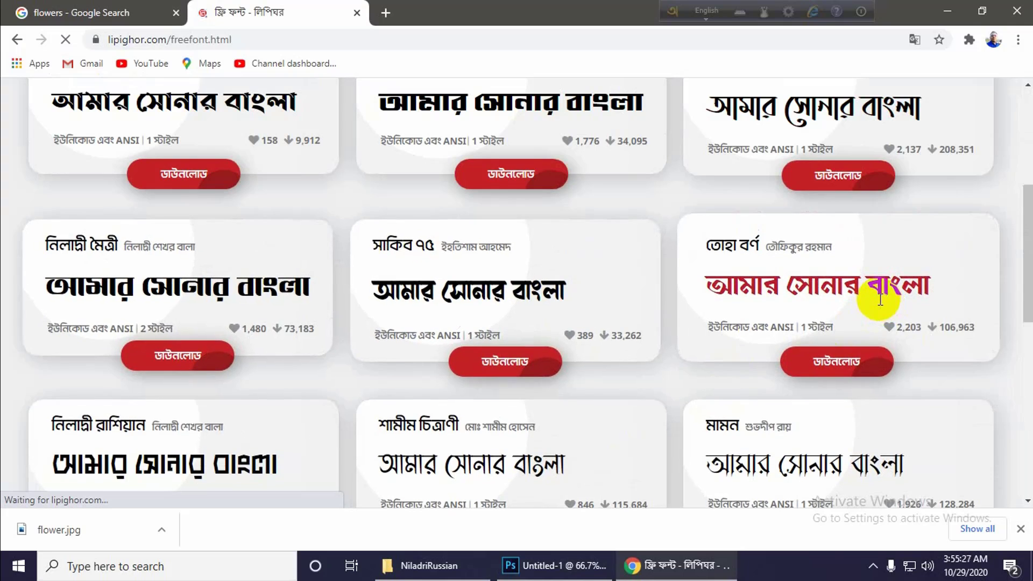
pyautogui.scroll(2, 592, 344)
pyautogui.scroll(-5, 581, 355)
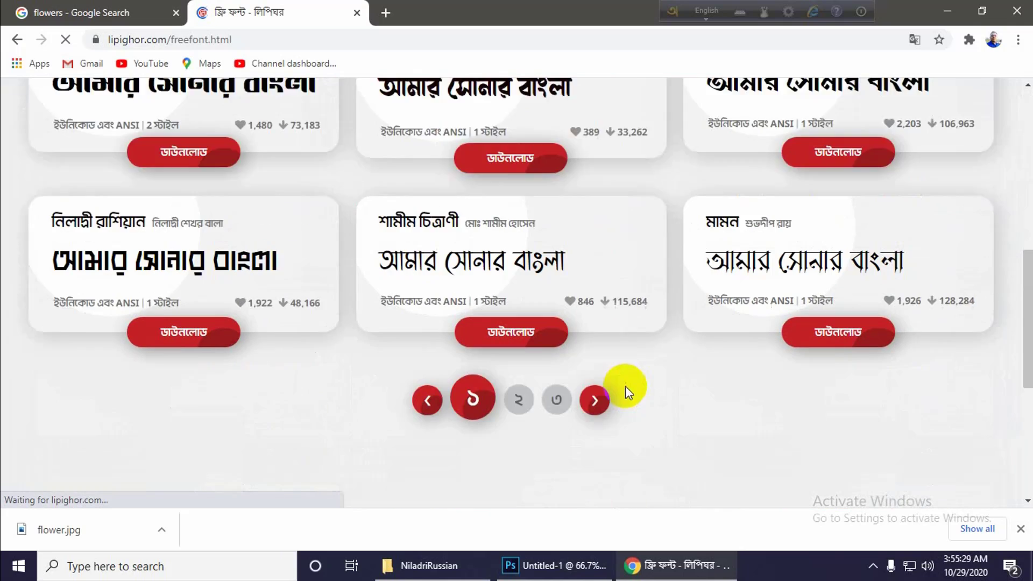
pyautogui.scroll(-3, 625, 385)
pyautogui.scroll(4, 758, 362)
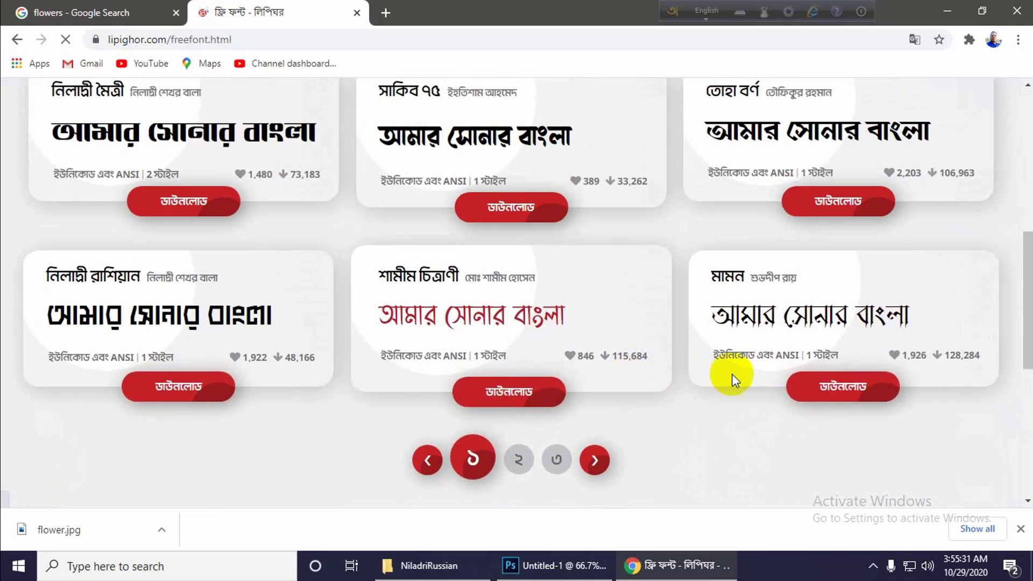
pyautogui.scroll(-1, 736, 431)
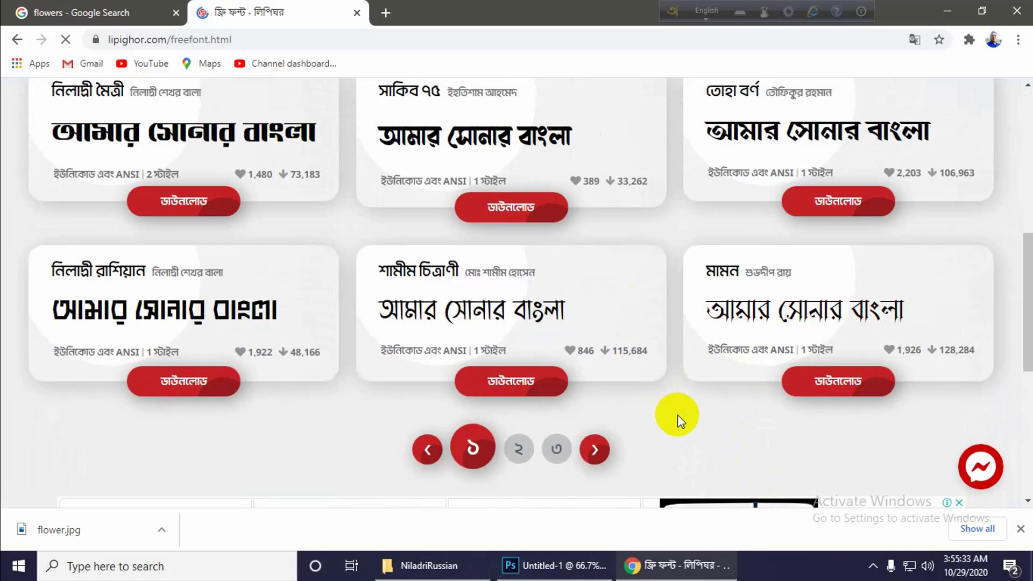
pyautogui.scroll(1, 677, 415)
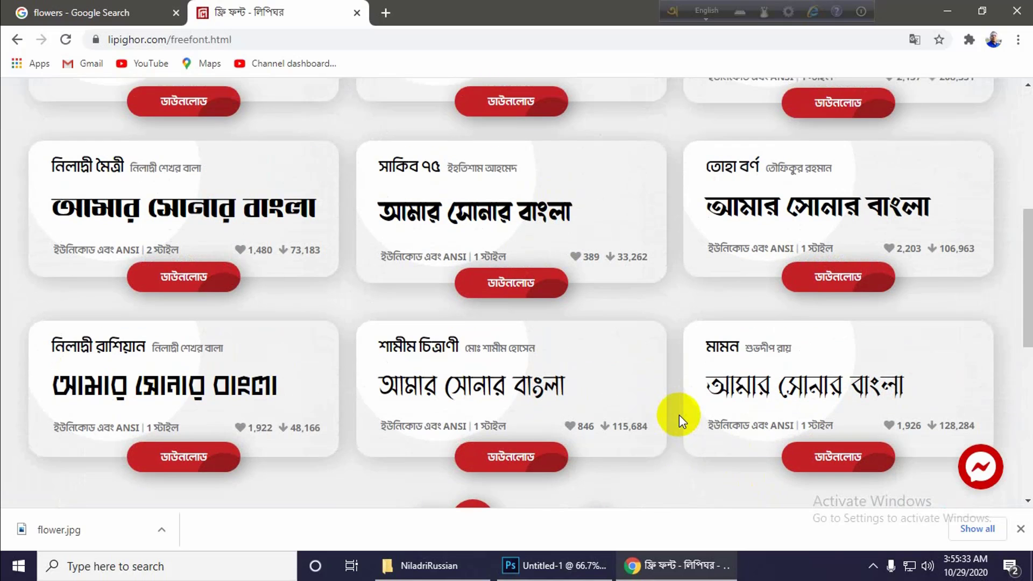
pyautogui.click(517, 463)
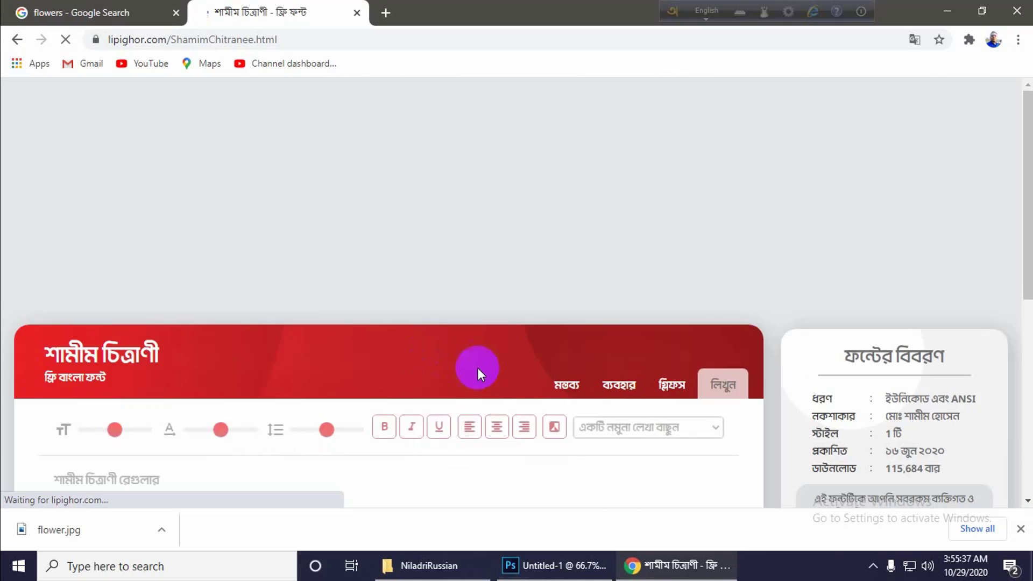
# Agree to the font's usage terms and download ShamimChitranee.zip.
pyautogui.scroll(-2, 861, 365)
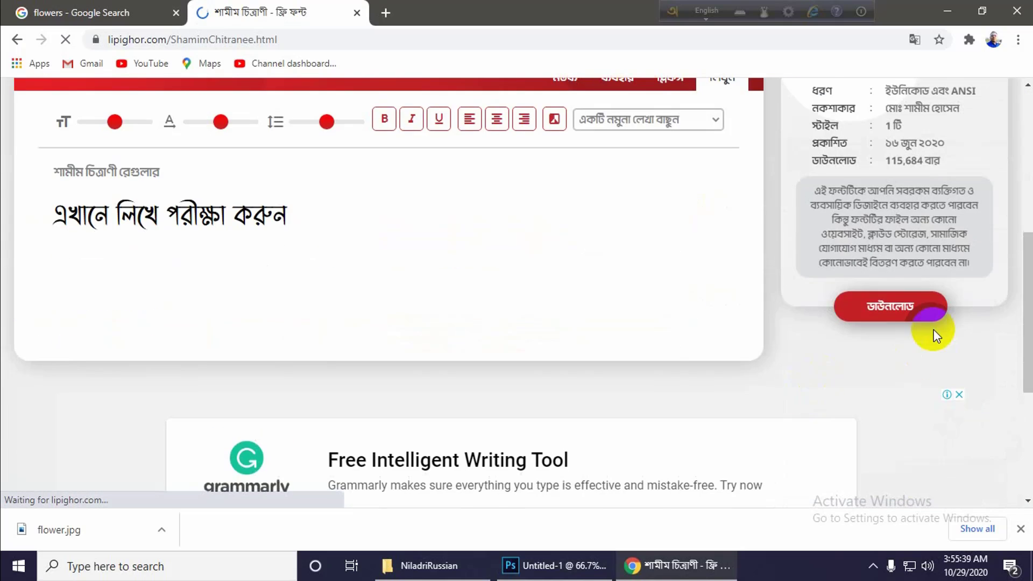
pyautogui.click(932, 311)
pyautogui.click(440, 352)
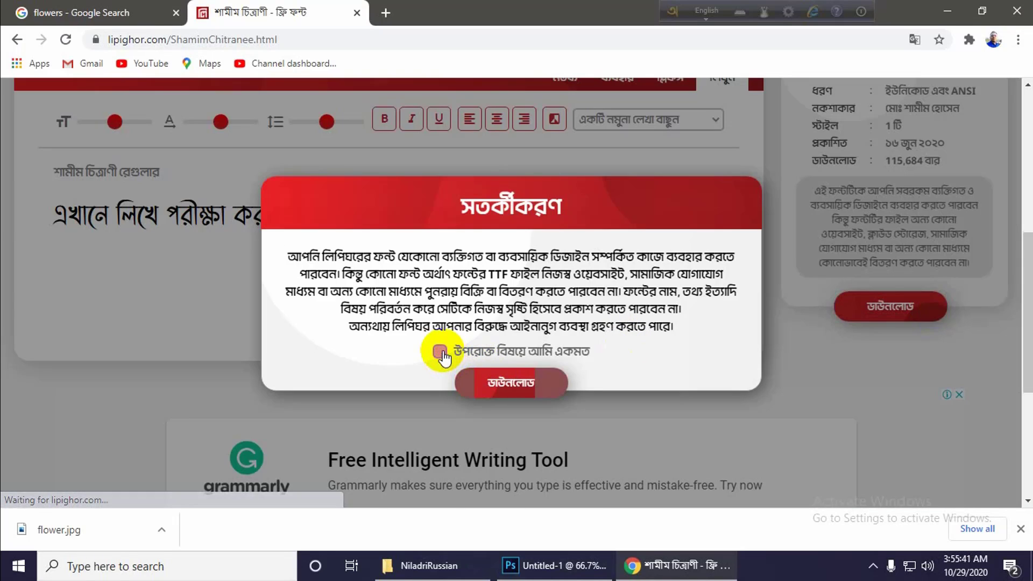
pyautogui.click(538, 381)
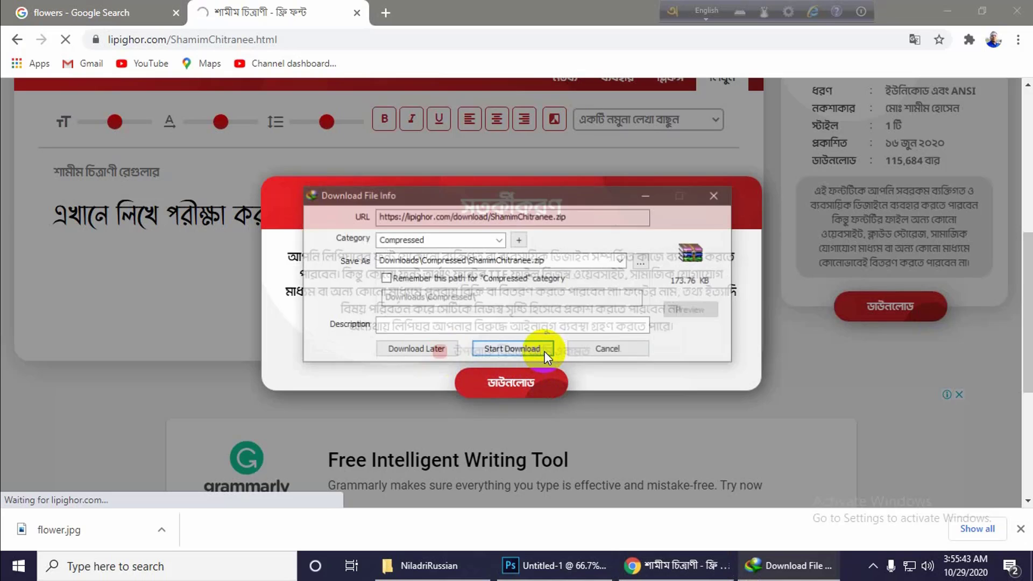
pyautogui.click(529, 348)
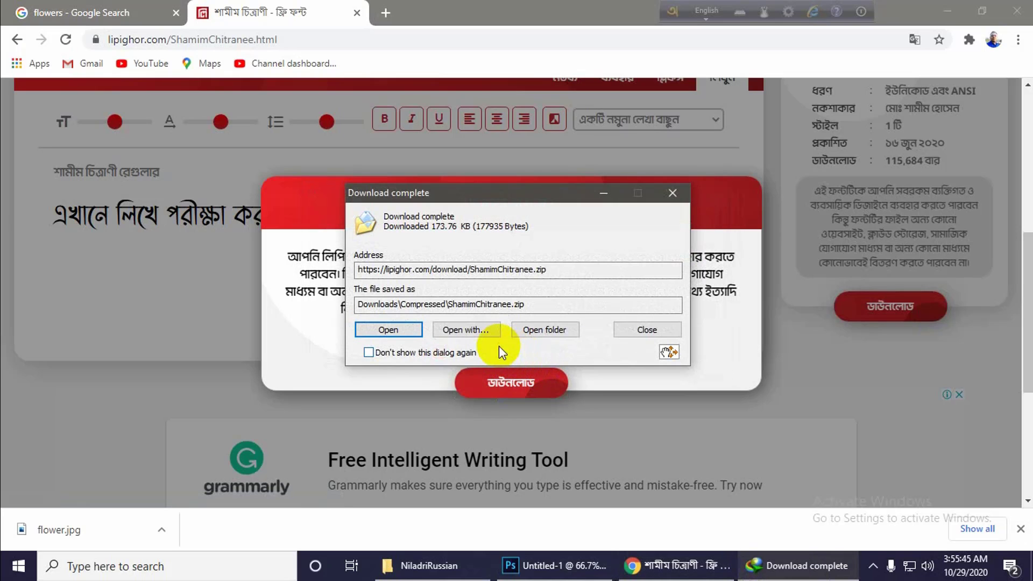
pyautogui.click(560, 329)
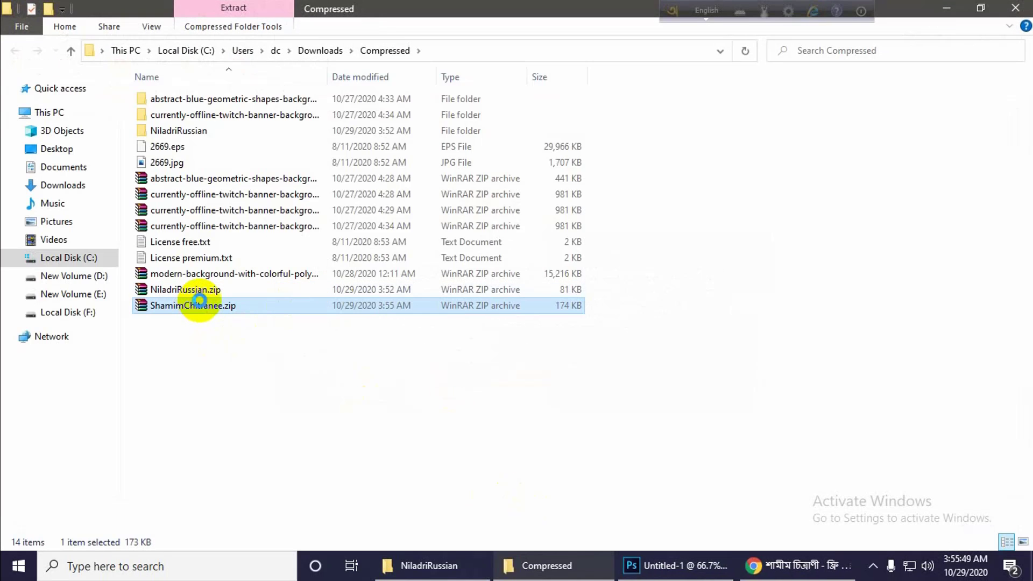
pyautogui.rightClick(196, 308)
pyautogui.click(237, 218)
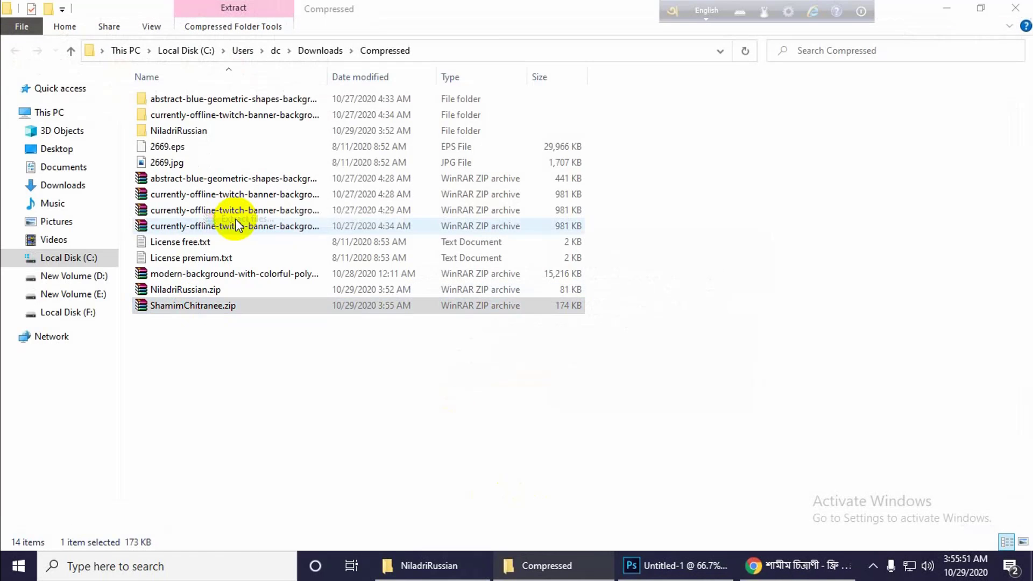
pyautogui.click(581, 439)
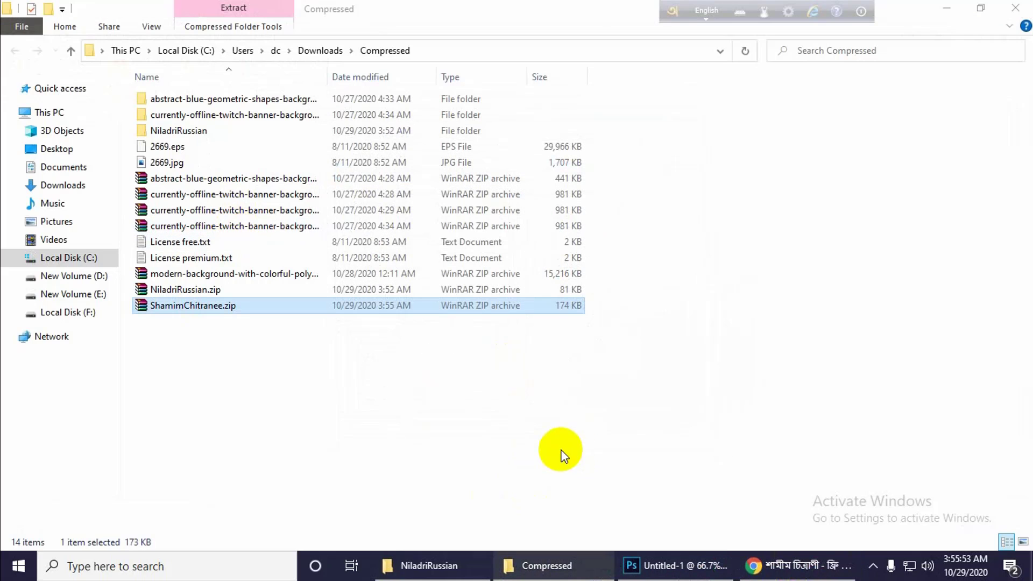
pyautogui.doubleClick(188, 147)
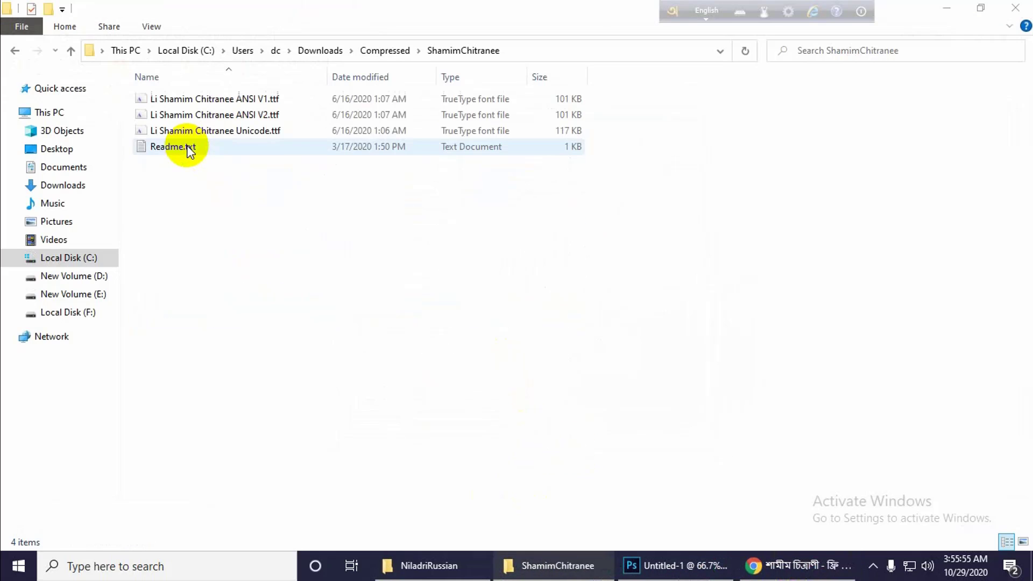
# Install the Li Shamim Chitranee ANSI V1 font and close its preview.
pyautogui.doubleClick(179, 100)
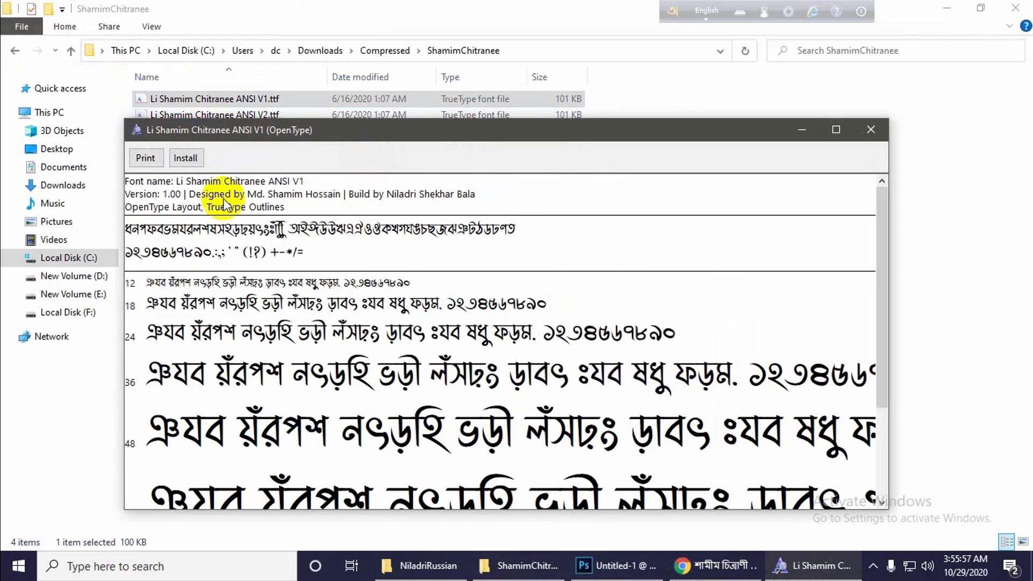
pyautogui.click(185, 158)
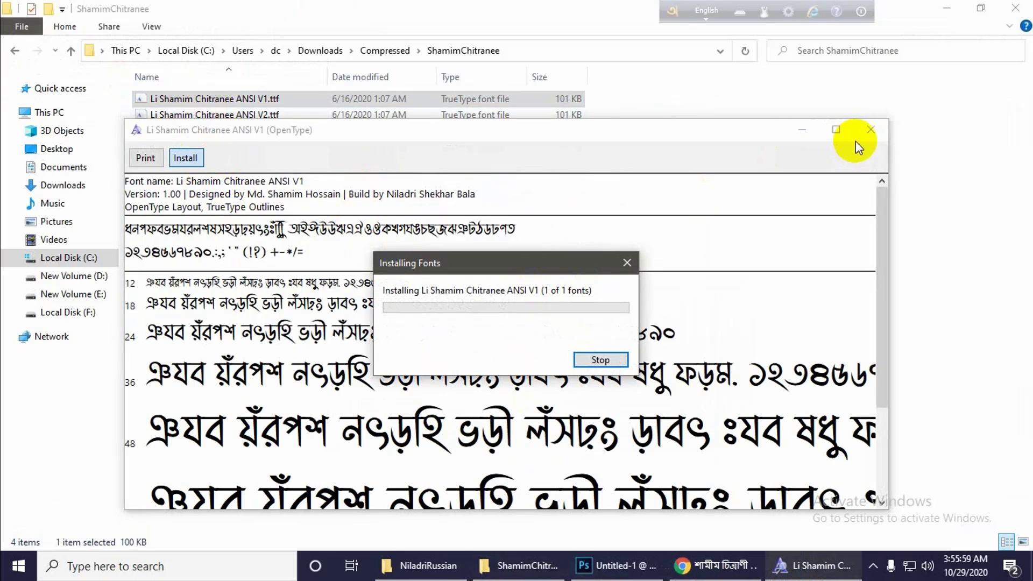
pyautogui.click(872, 129)
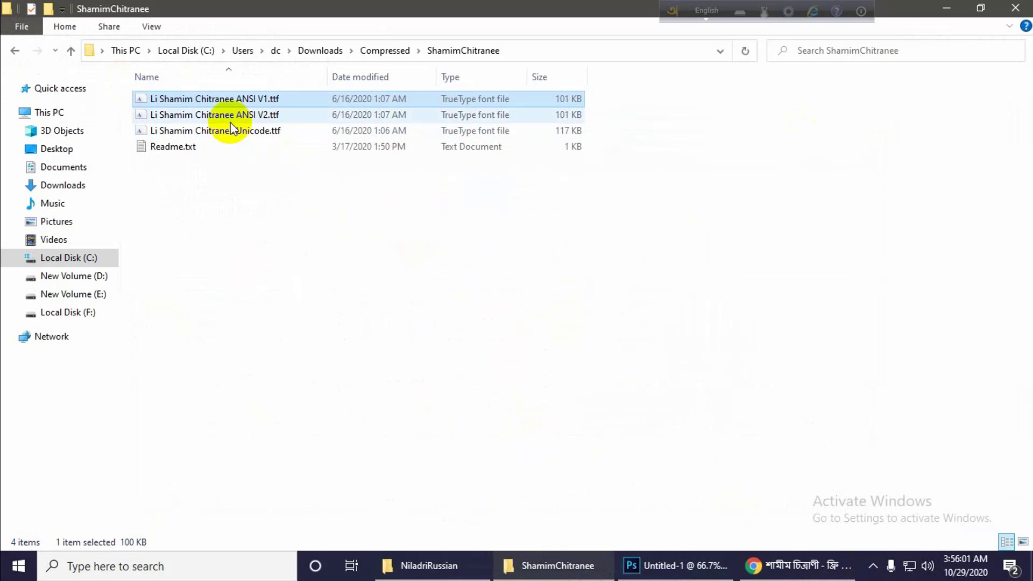
# Install the Li Shamim Chitranee ANSI V2 and Li Shamim Chitranee Unicode fonts, closing each preview.
pyautogui.doubleClick(261, 116)
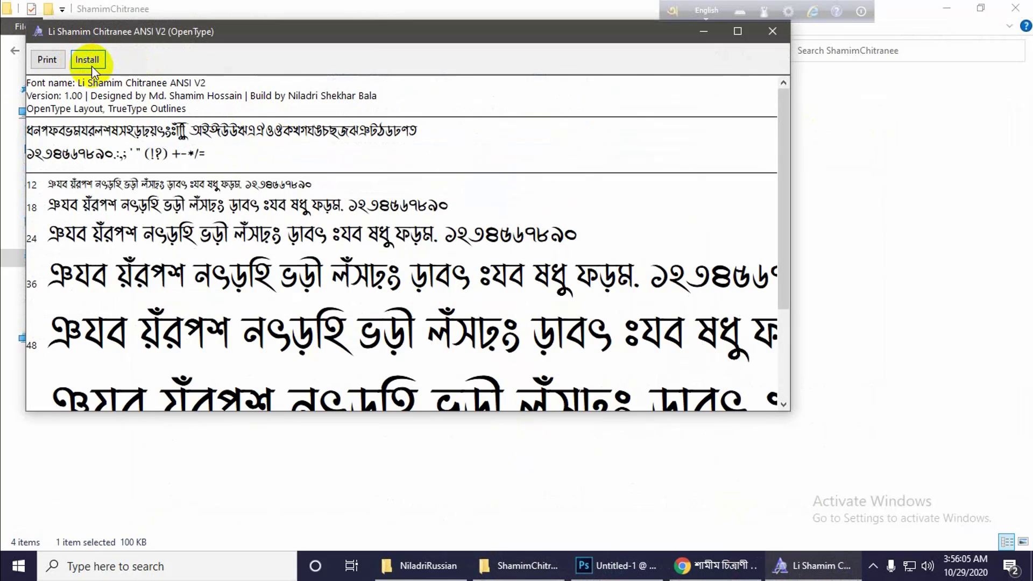
pyautogui.click(88, 60)
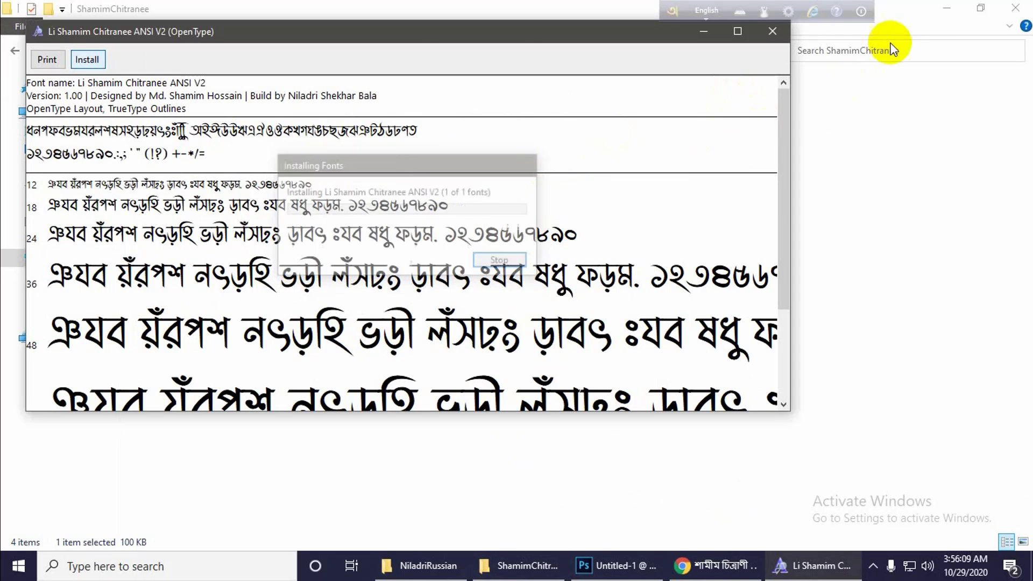
pyautogui.click(773, 31)
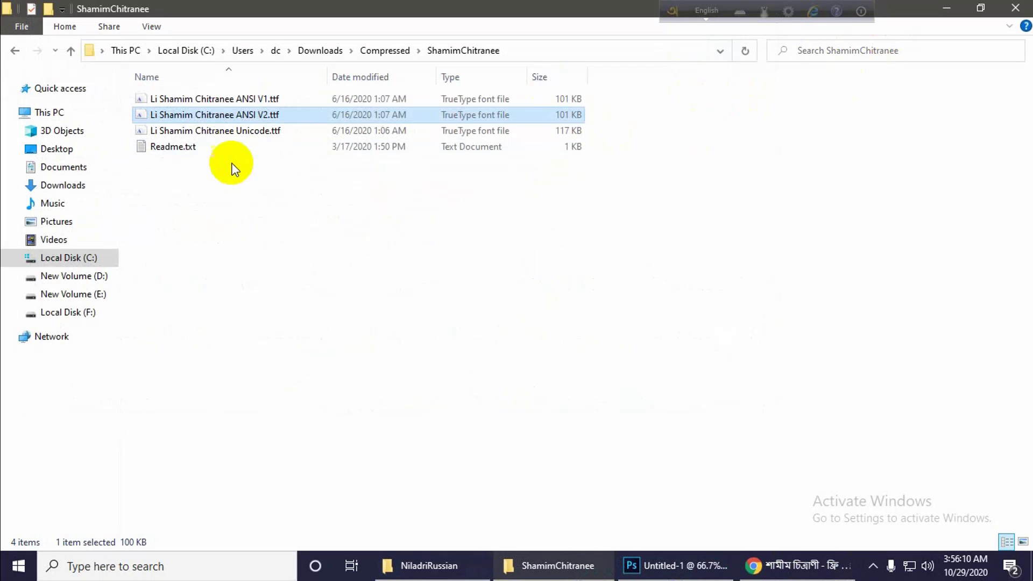
pyautogui.doubleClick(231, 130)
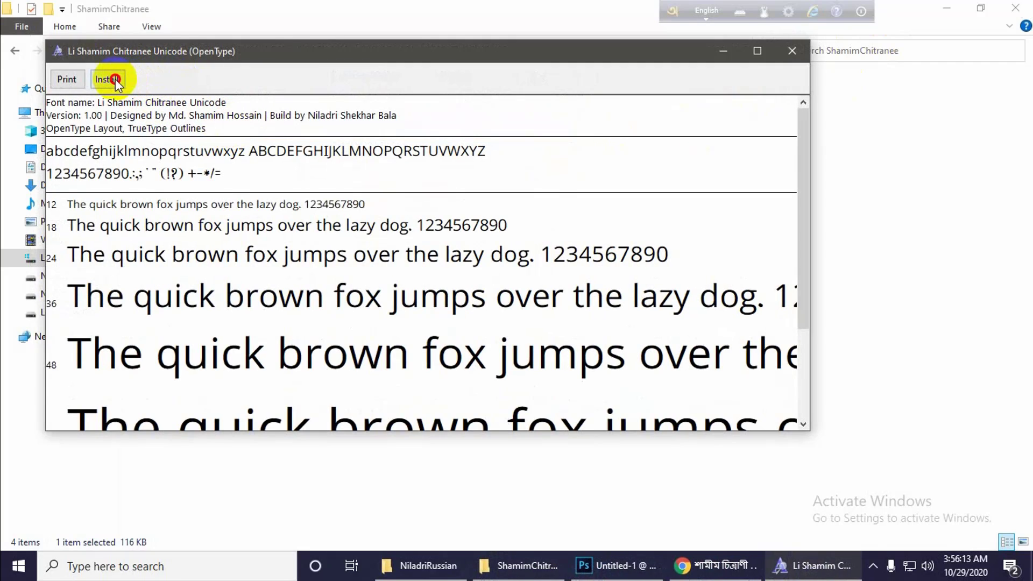
pyautogui.click(114, 79)
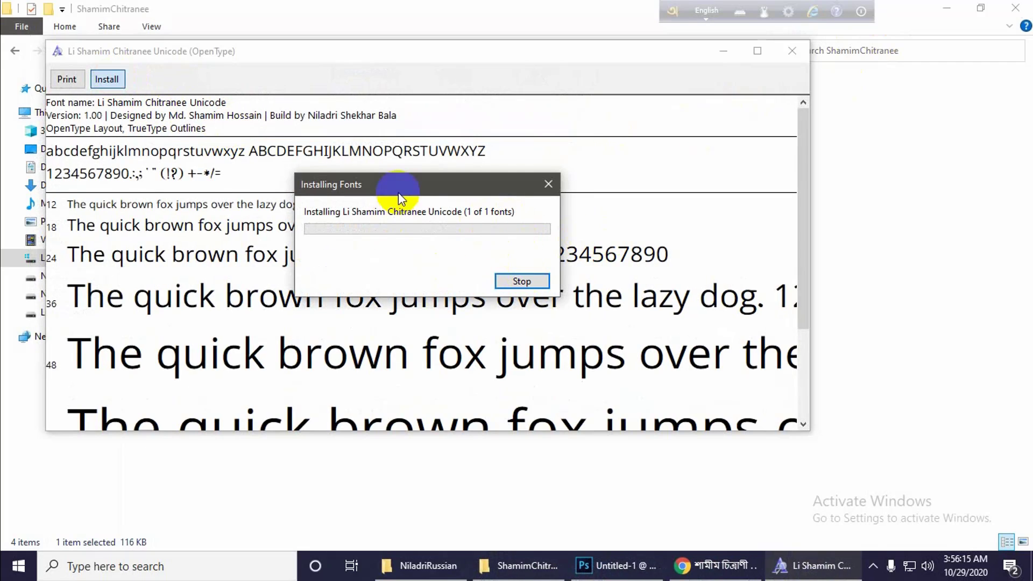
pyautogui.click(792, 51)
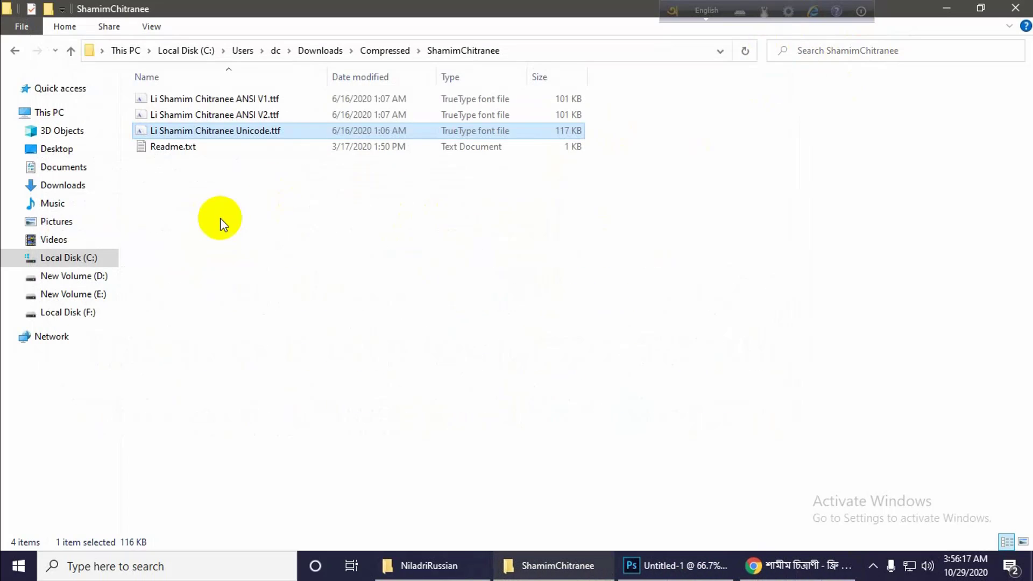
# Switch to Photoshop, choose the Li Shamim Chitranee ANSI V1 font, start a text layer in the lower-right area of the canvas, and set Avro to Bangla.
pyautogui.click(657, 568)
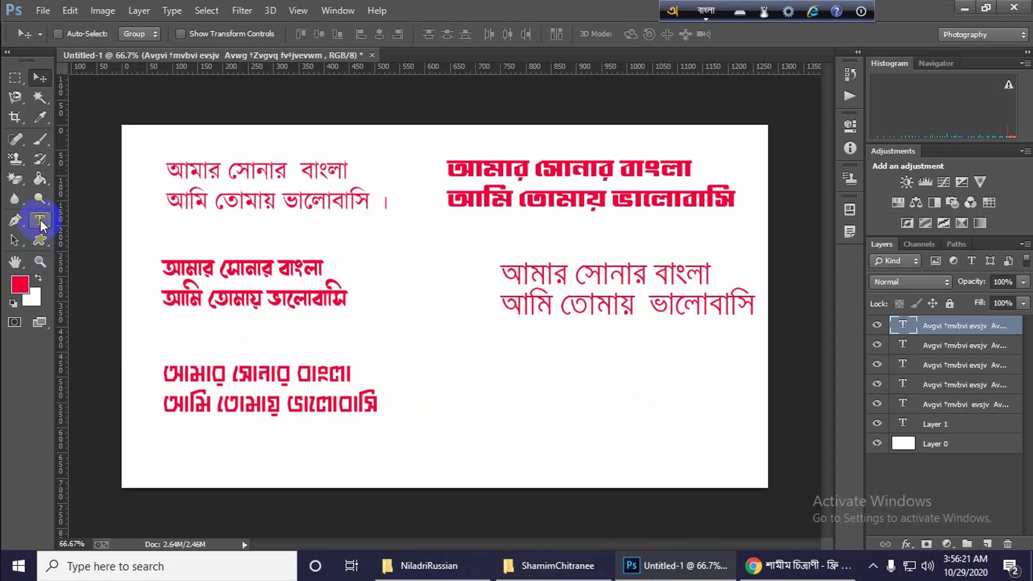
pyautogui.click(40, 220)
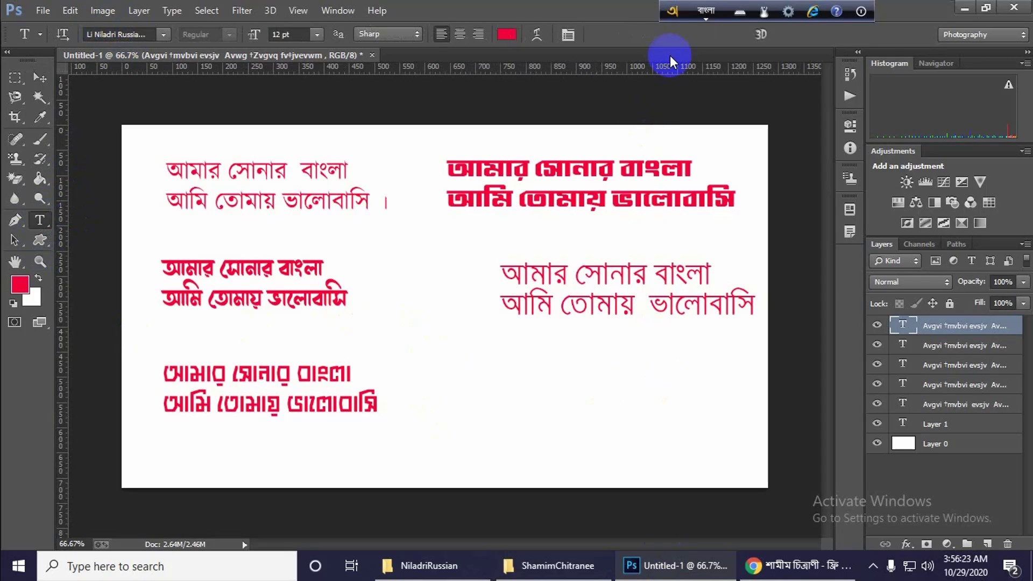
pyautogui.click(701, 11)
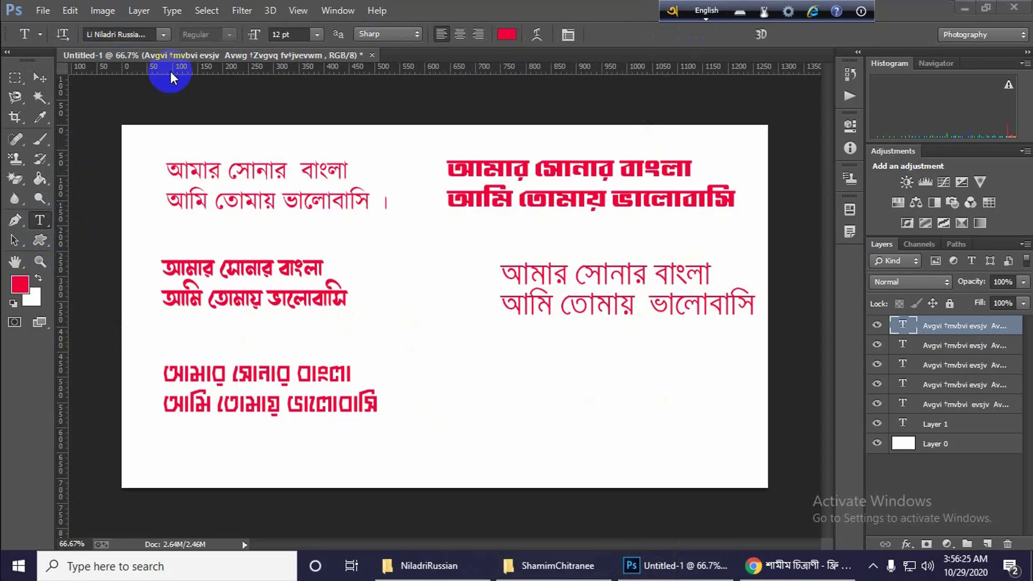
pyautogui.click(163, 34)
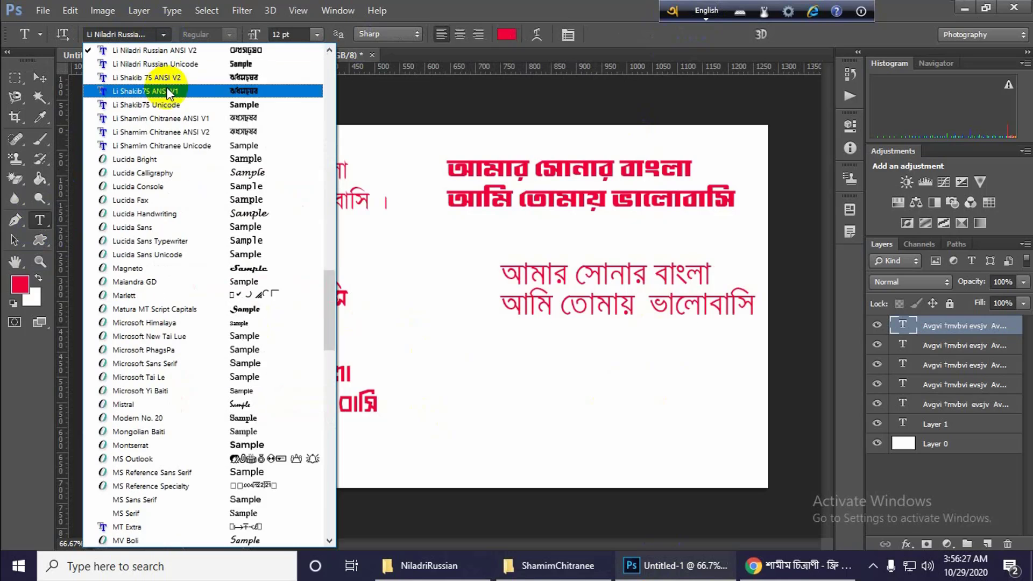
pyautogui.scroll(1, 188, 150)
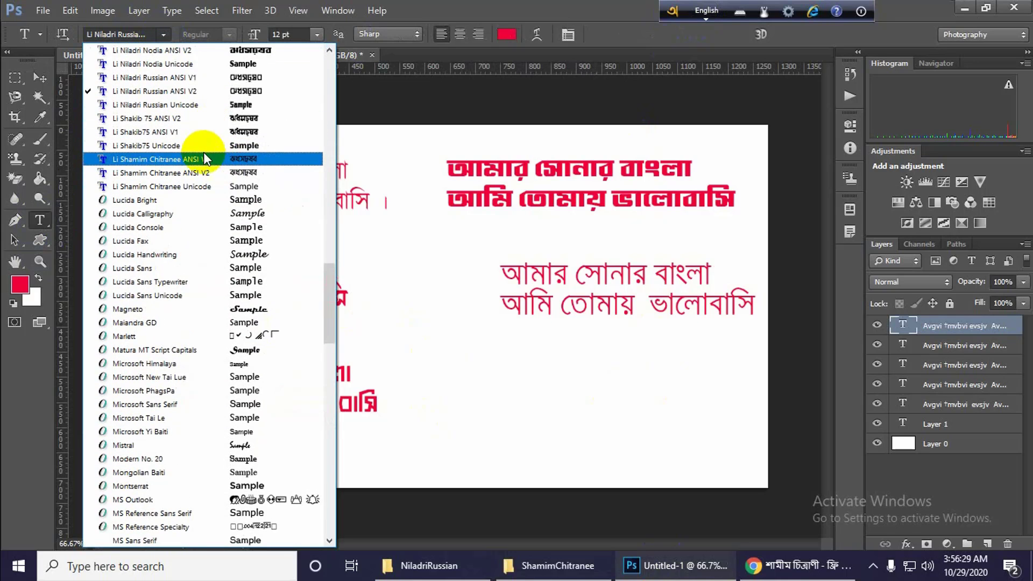
pyautogui.click(241, 168)
pyautogui.click(488, 366)
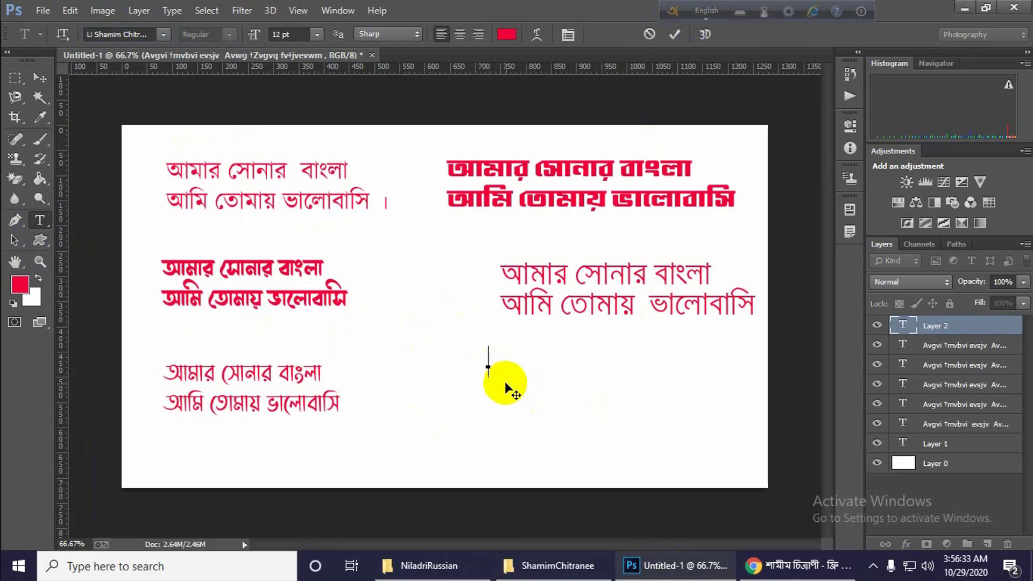
pyautogui.press('F12')
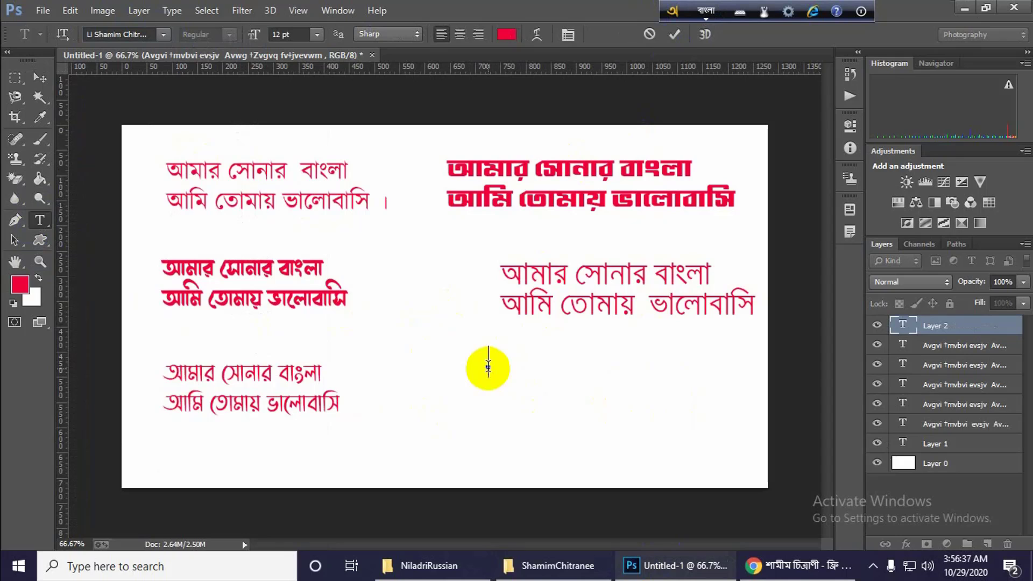
# Enter "আমার সোনার বাংলা" and "আমি তোমায় ভালোবাসি" on two lines, commit the text and move it slightly right and down.
pyautogui.write('amar s')
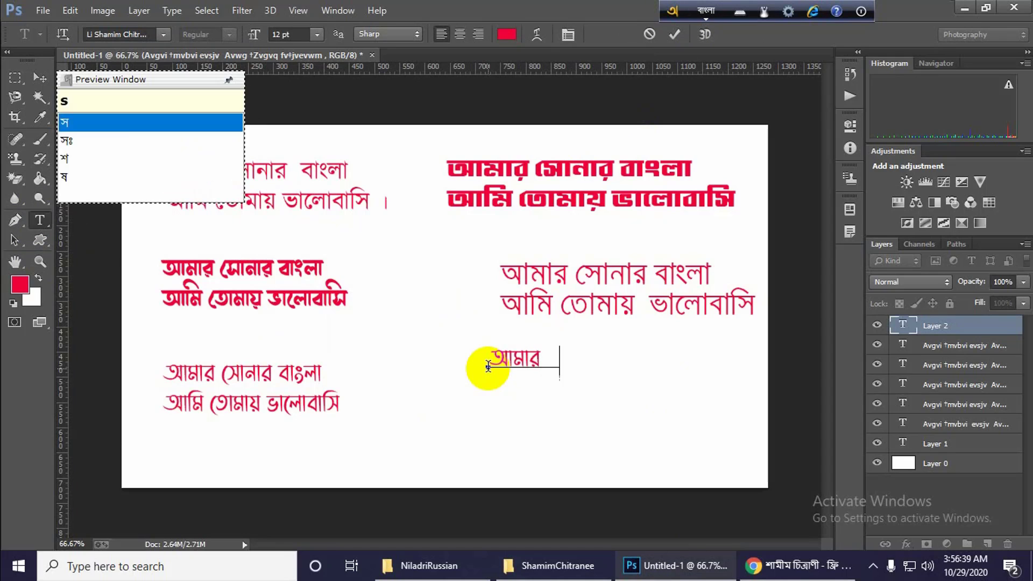
pyautogui.write('onar ')
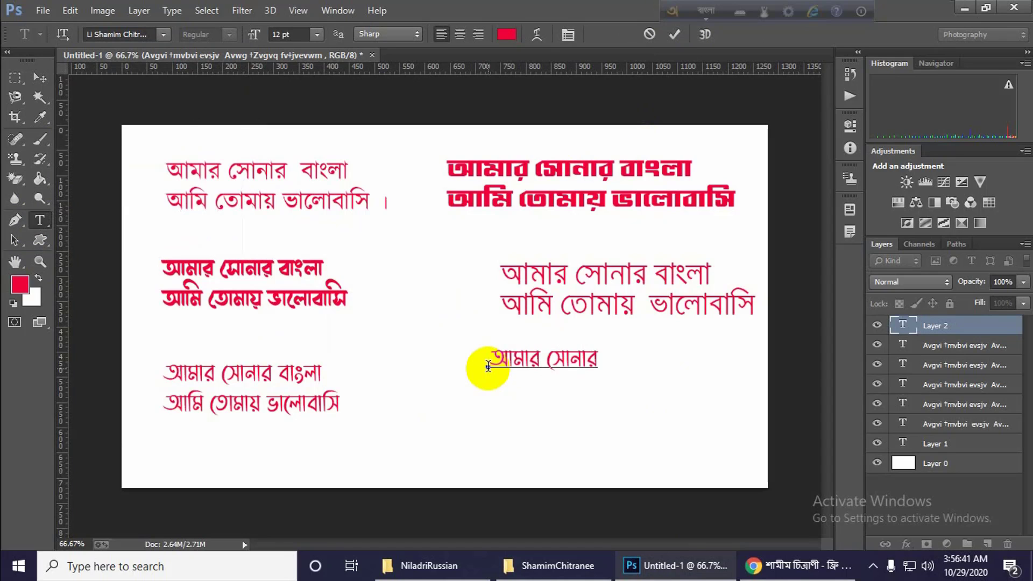
pyautogui.write('bangla')
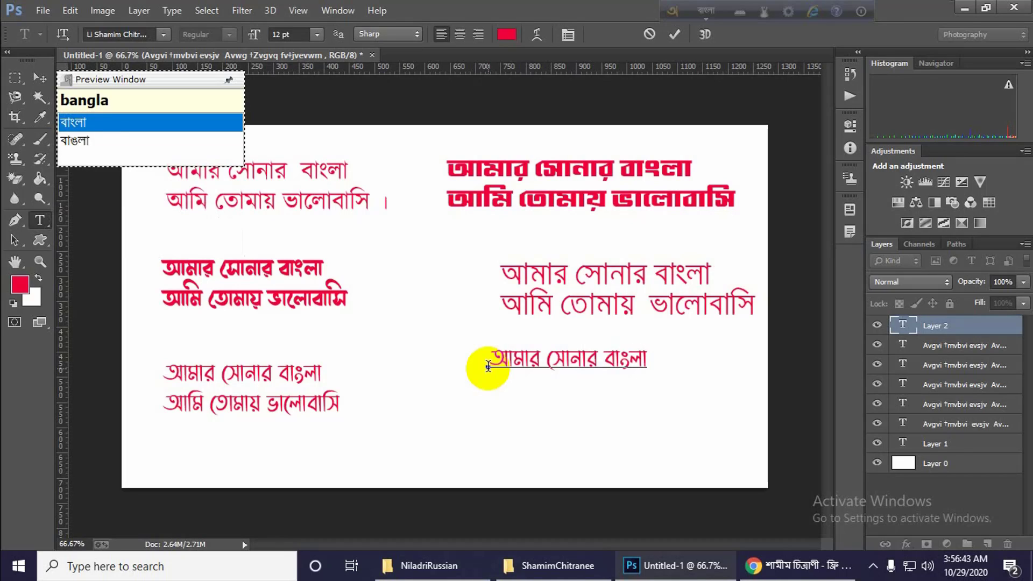
pyautogui.write(' ama')
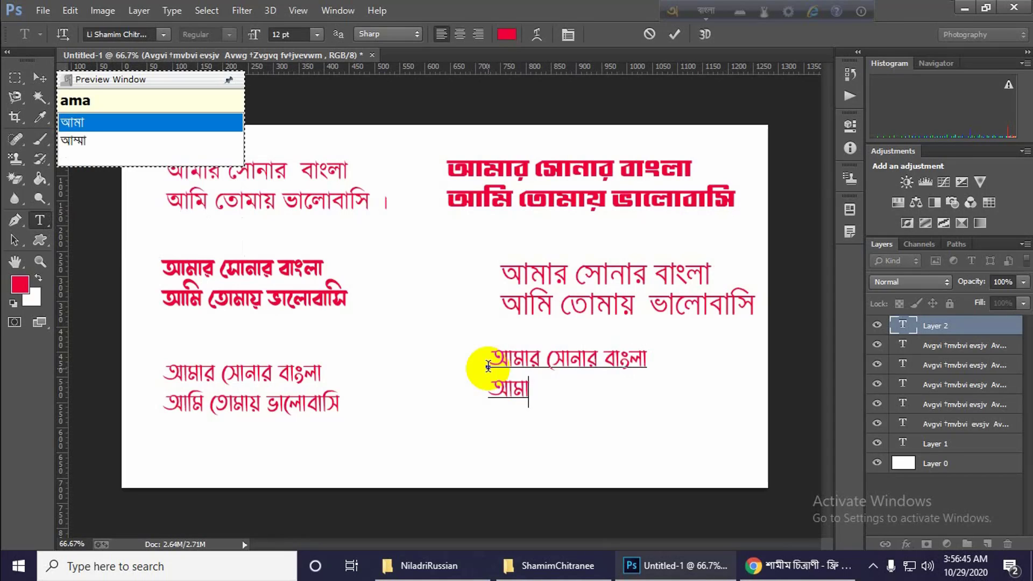
pyautogui.write('i ')
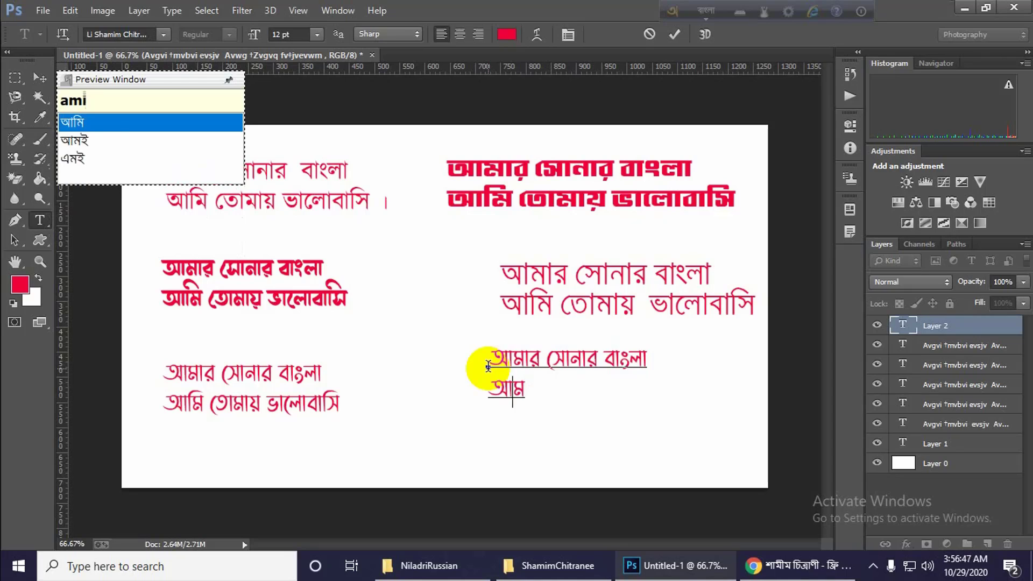
pyautogui.write('tomay ')
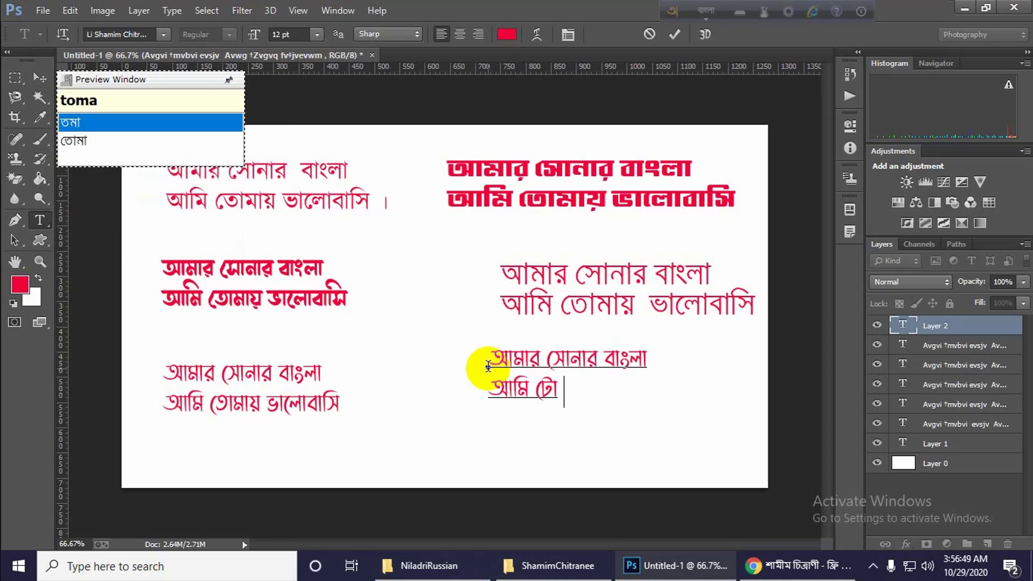
pyautogui.write('valova')
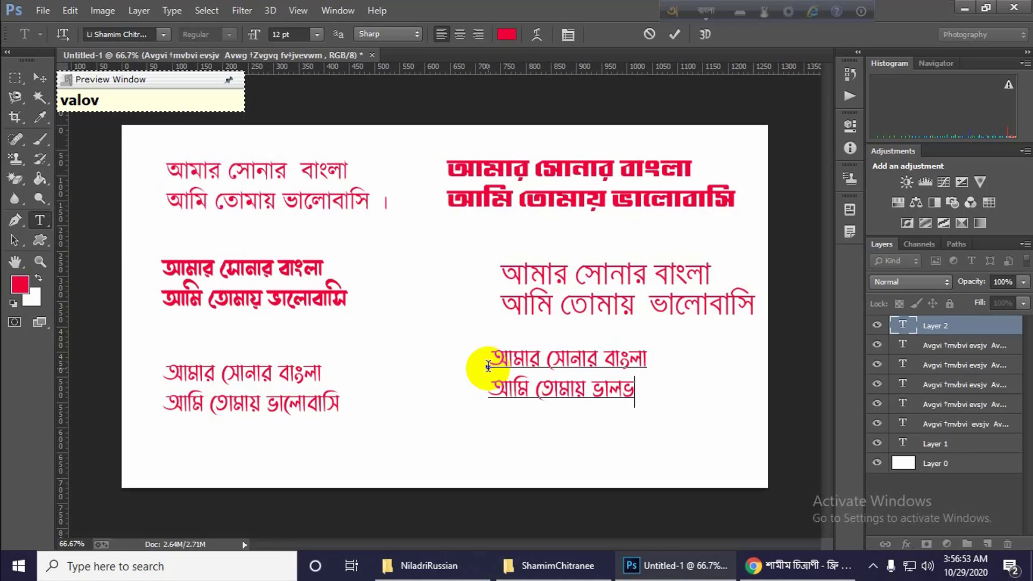
pyautogui.press('BackSpace')
pyautogui.write('basi')
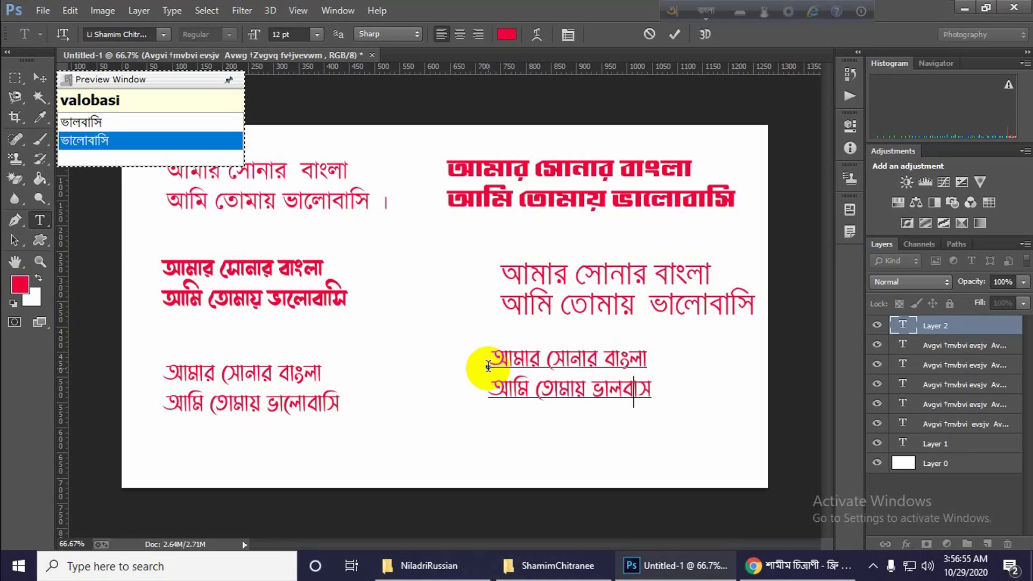
pyautogui.click(945, 330)
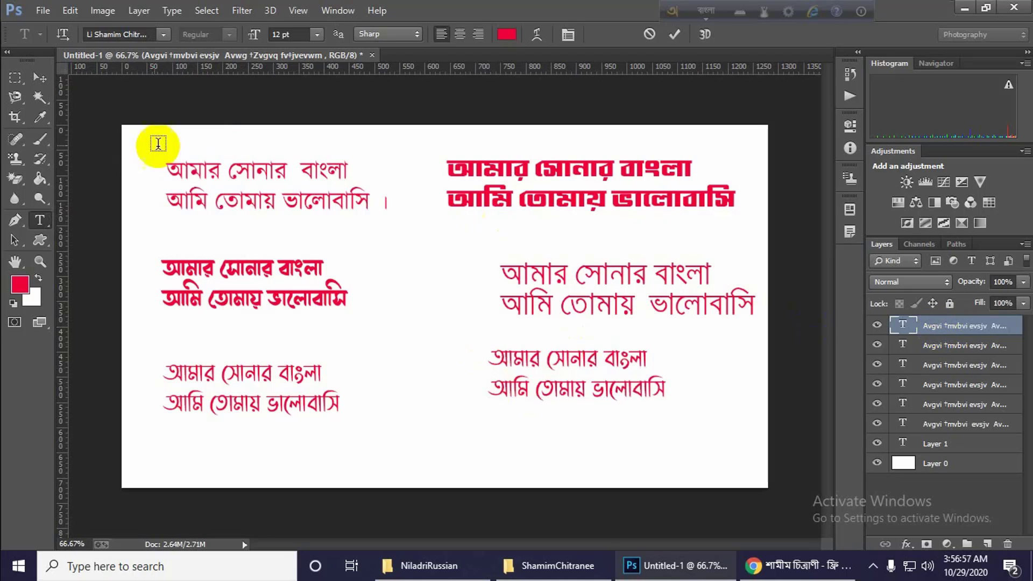
pyautogui.click(39, 79)
pyautogui.moveTo(552, 394); pyautogui.dragTo(632, 407)
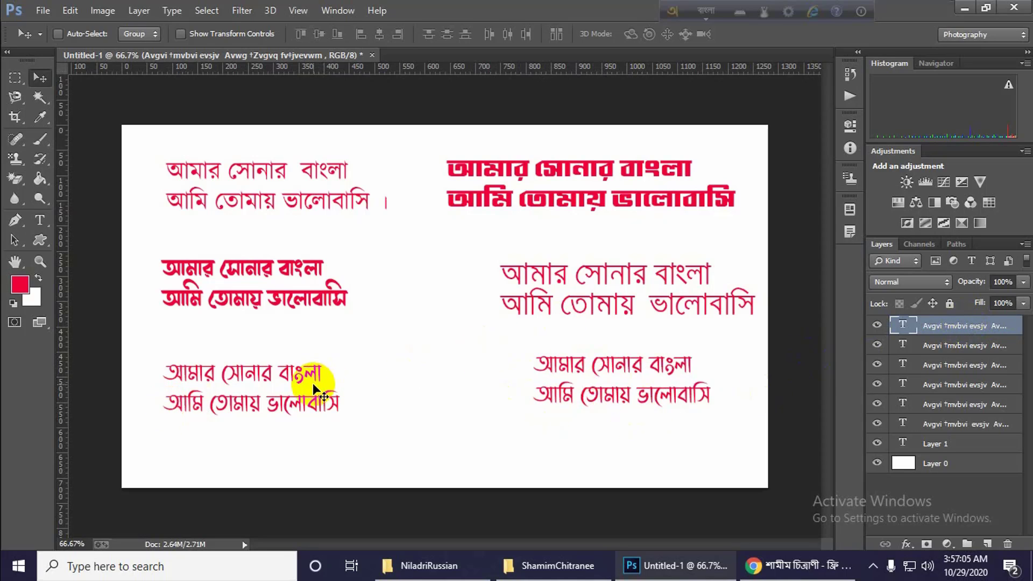
# Set the font of the lower-left two-line text to Li Niladri Russian ANSI V1 and commit the edit.
pyautogui.click(966, 347)
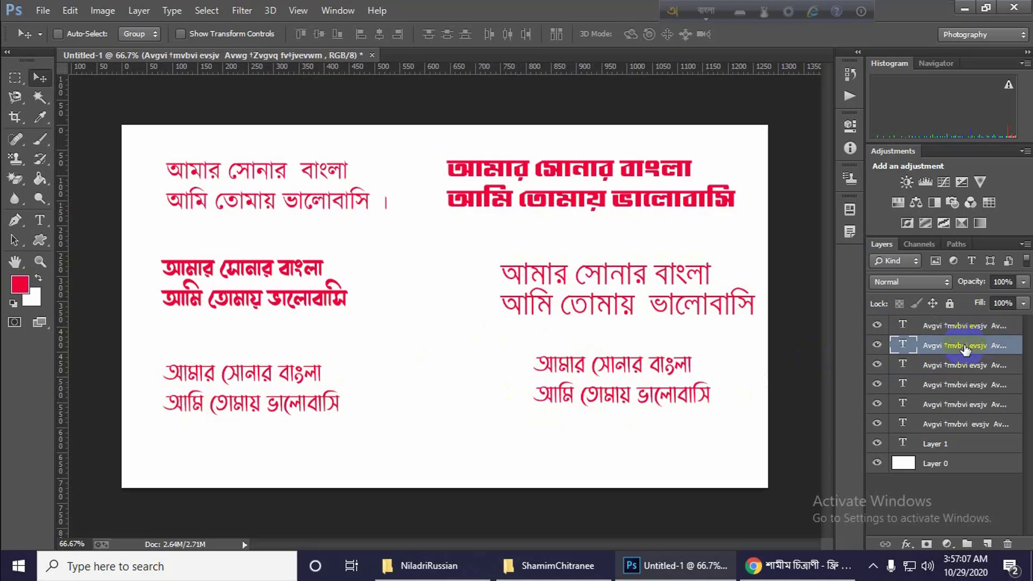
pyautogui.click(40, 223)
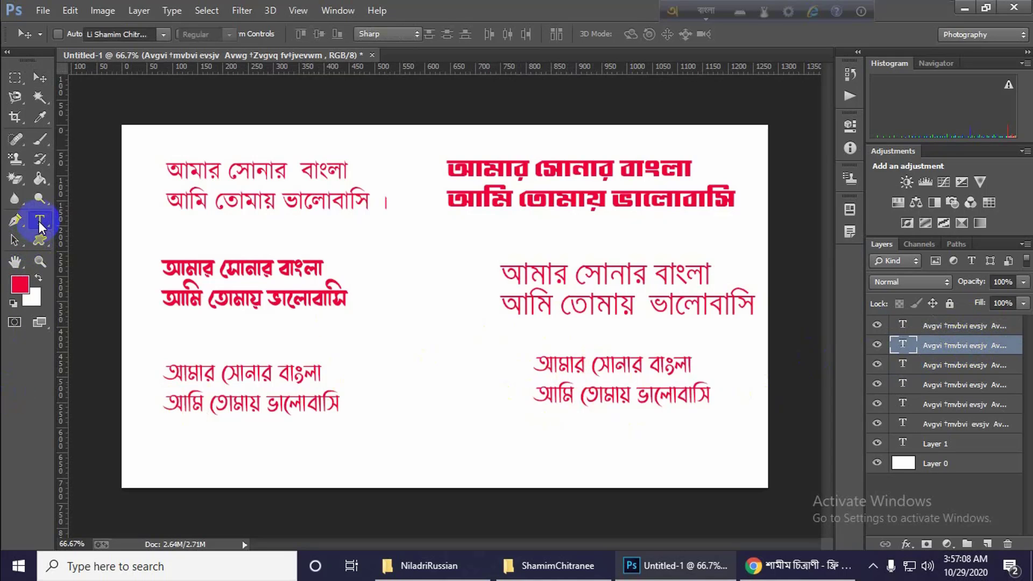
pyautogui.tripleClick(237, 373)
pyautogui.moveTo(335, 404); pyautogui.dragTo(172, 300)
pyautogui.click(161, 34)
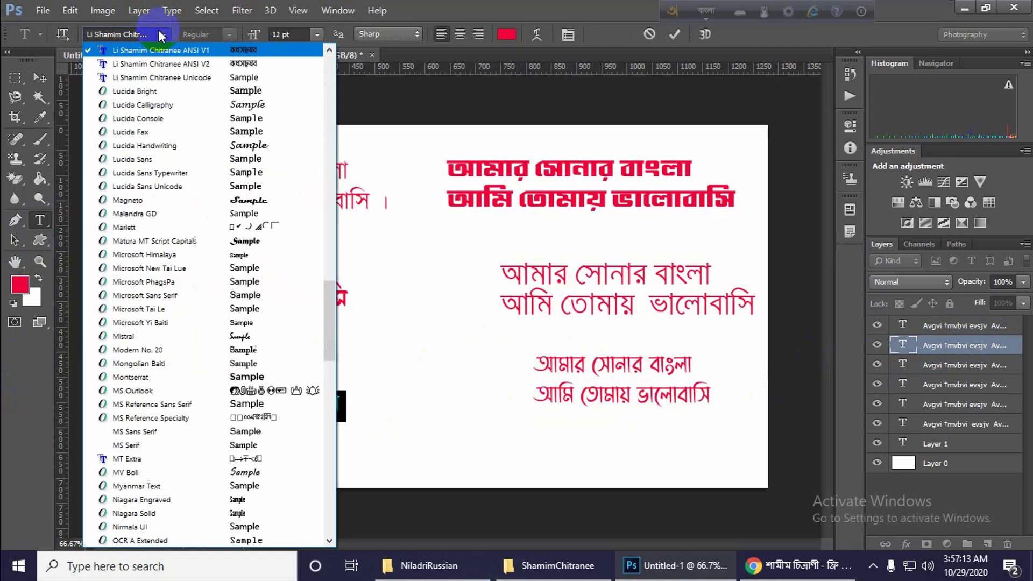
pyautogui.scroll(2, 263, 153)
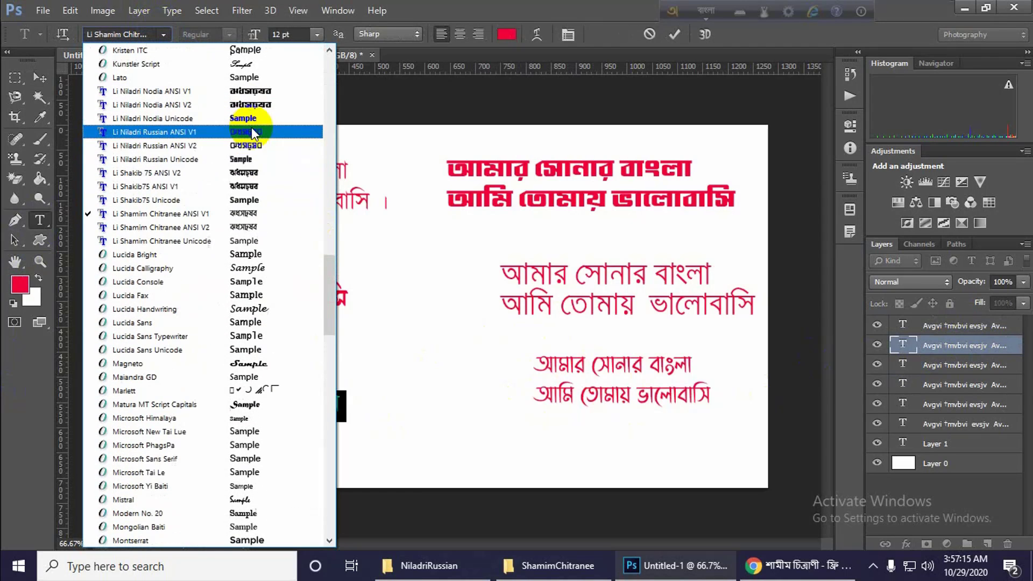
pyautogui.click(243, 134)
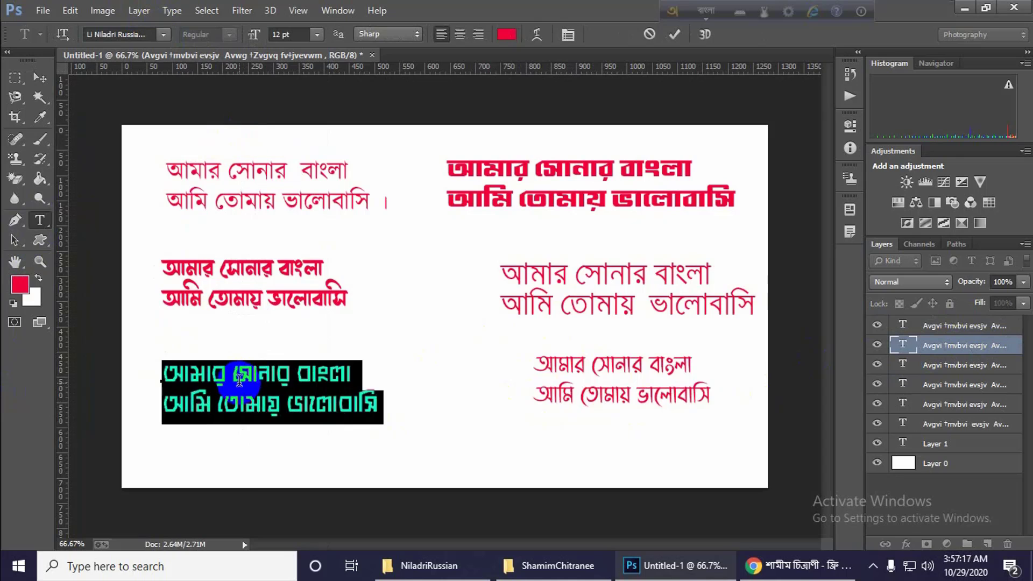
pyautogui.click(329, 383)
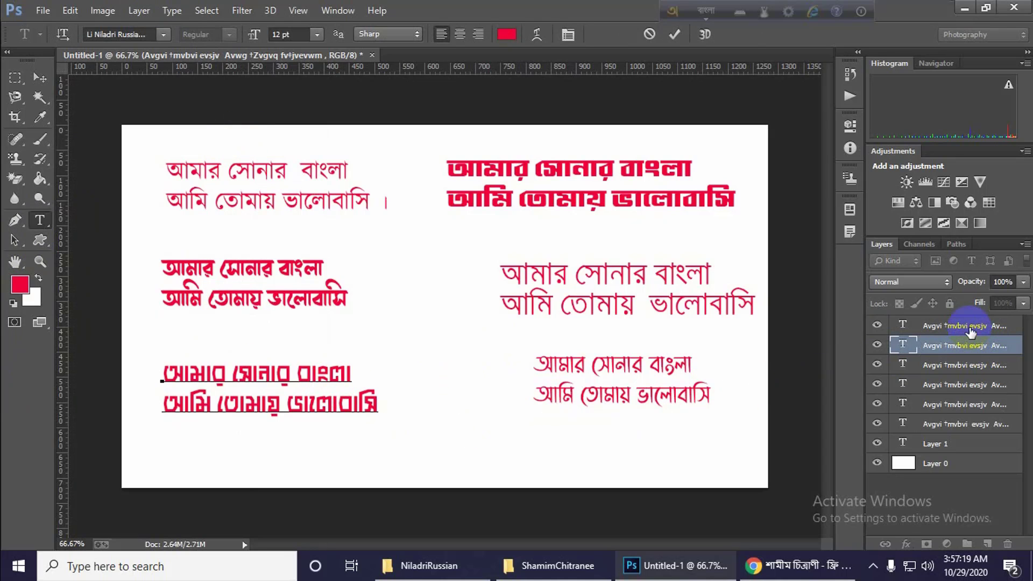
pyautogui.click(966, 345)
# Move the lower-left text slightly up and left, and nudge the lower-right text slightly up.
pyautogui.click(40, 78)
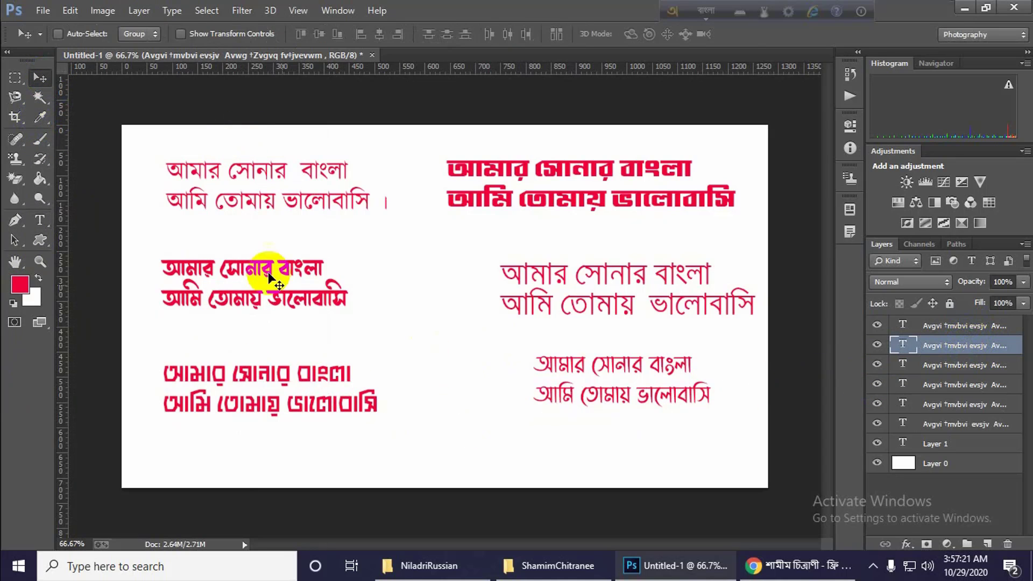
pyautogui.moveTo(311, 370)
pyautogui.mouseDown()
pyautogui.moveTo(295, 353)
pyautogui.moveTo(295, 363)
pyautogui.mouseUp()
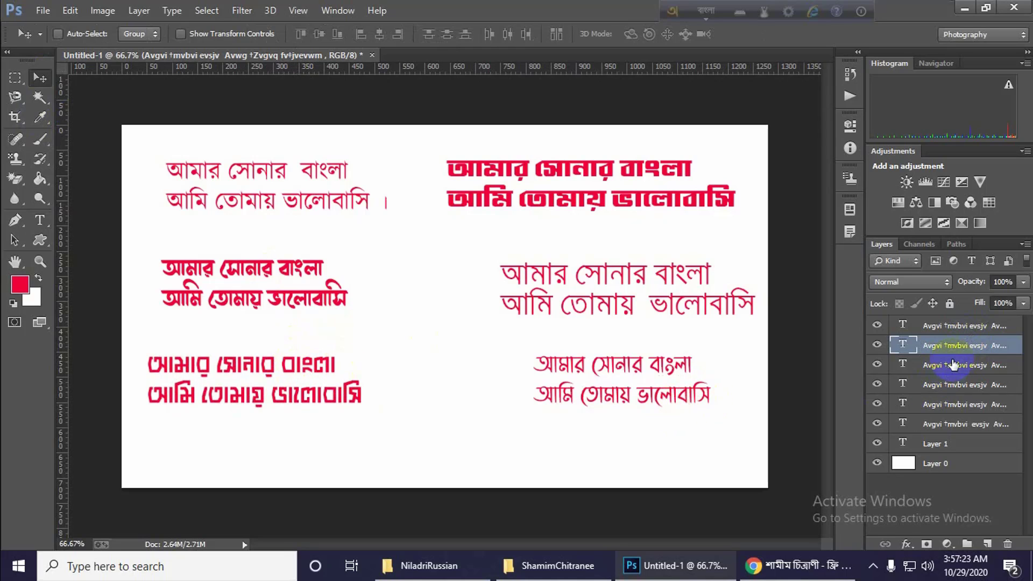
pyautogui.click(960, 326)
pyautogui.moveTo(628, 407); pyautogui.dragTo(628, 404)
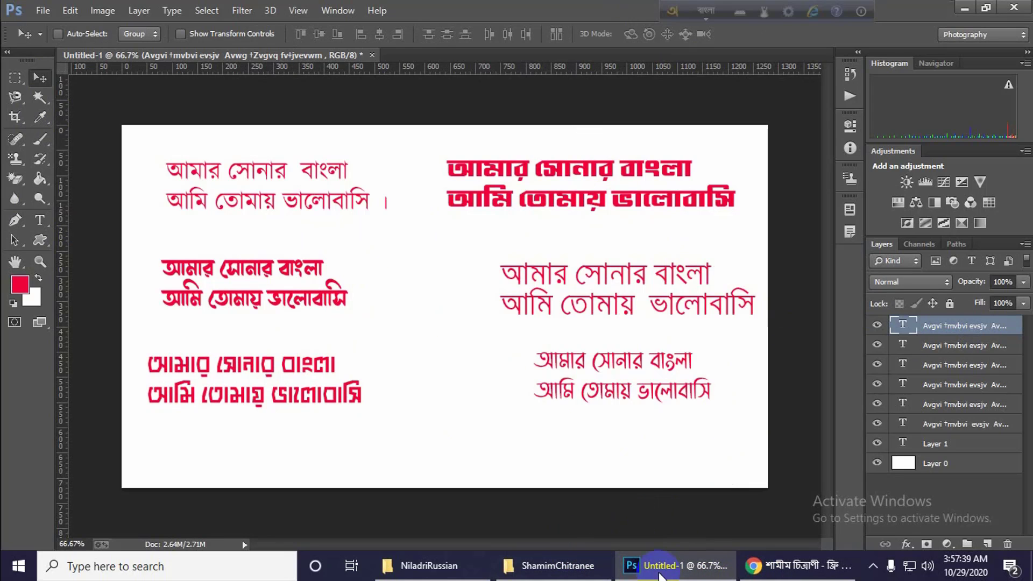
# Switch to Chrome, dismiss the download warning on the শামীম চিত্রাণী page, view the page's upper part, and return to Photoshop.
pyautogui.click(801, 565)
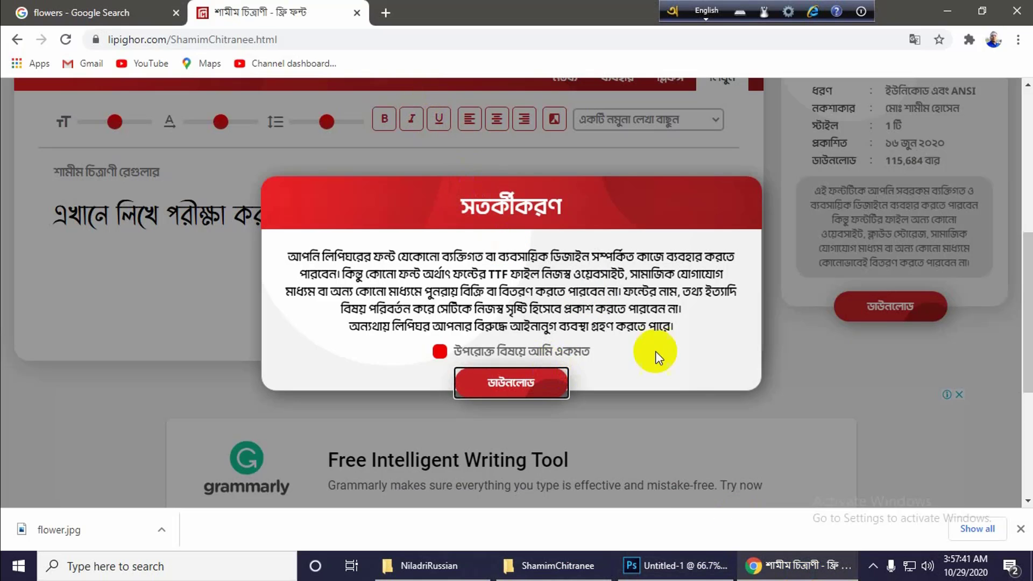
pyautogui.click(861, 373)
pyautogui.scroll(5, 527, 239)
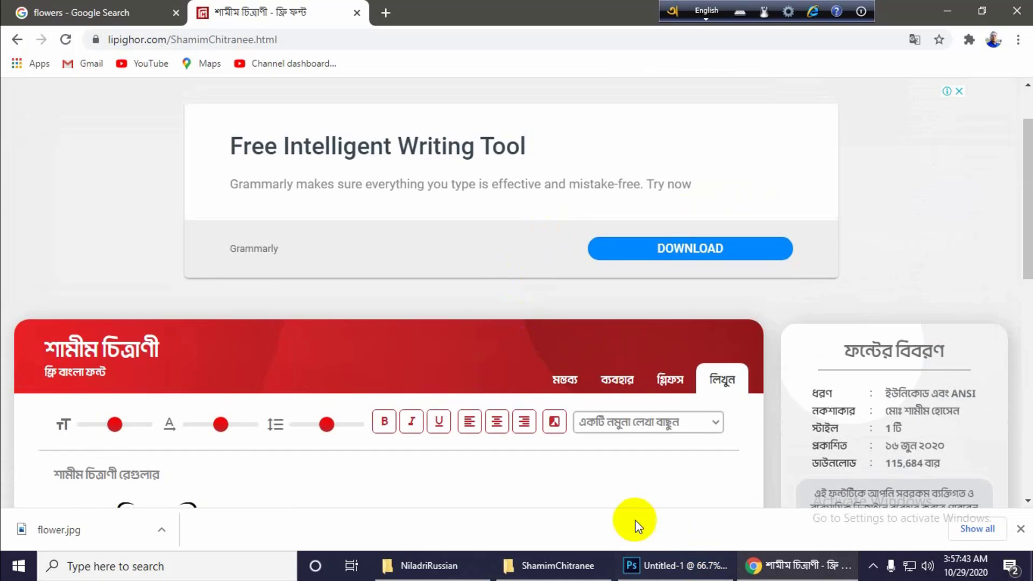
pyautogui.click(634, 565)
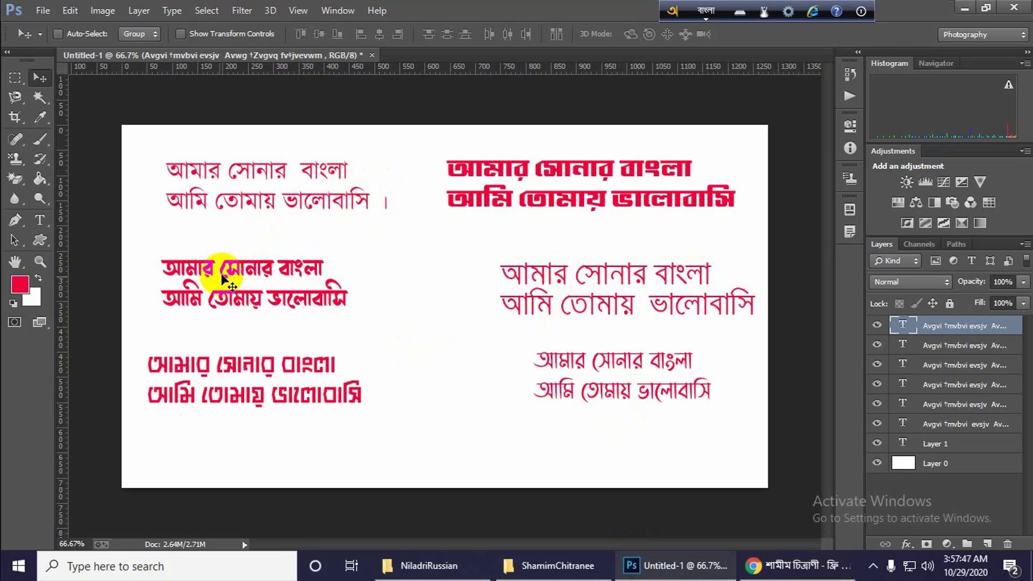
pyautogui.click(879, 570)
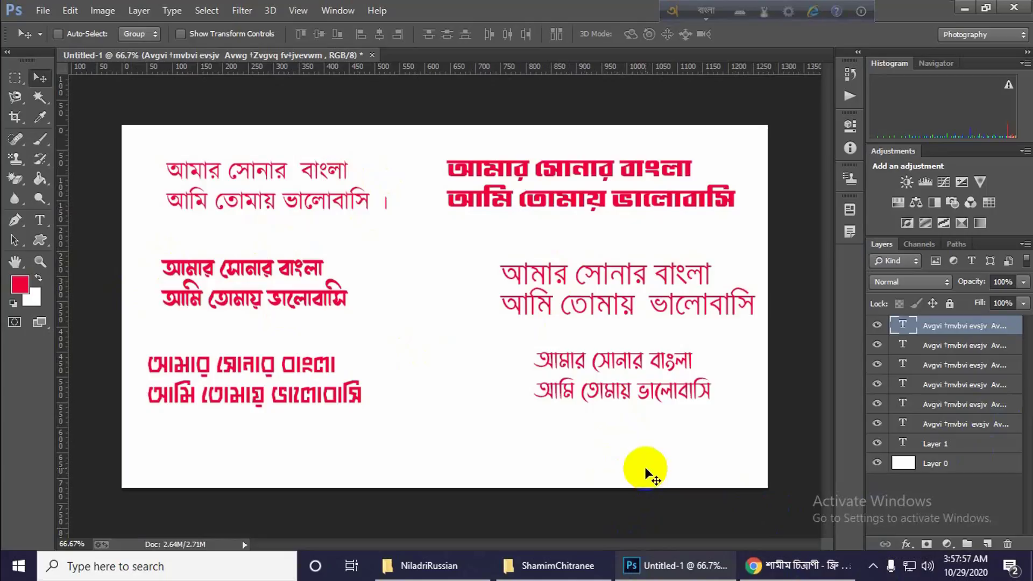
pyautogui.click(872, 567)
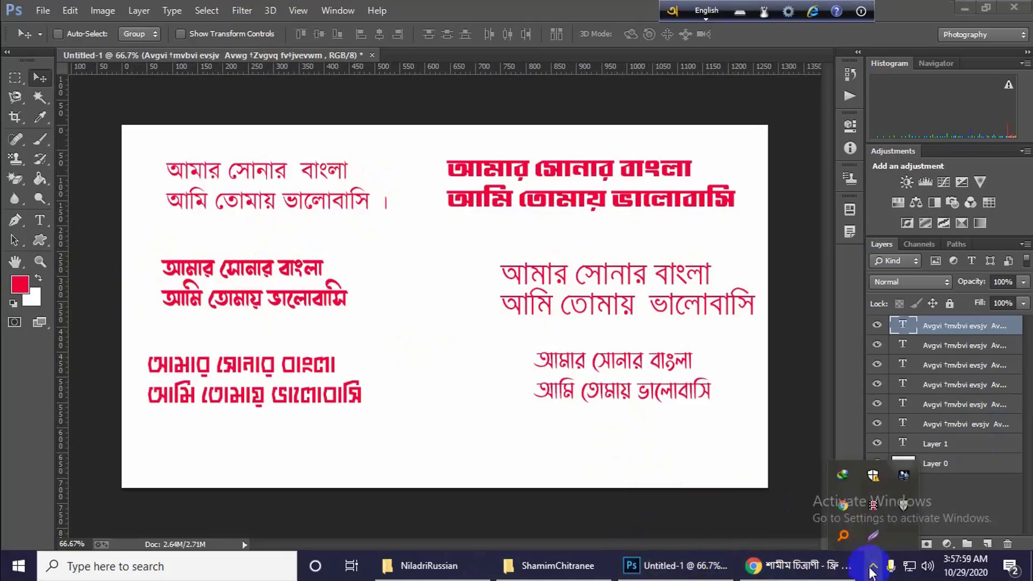